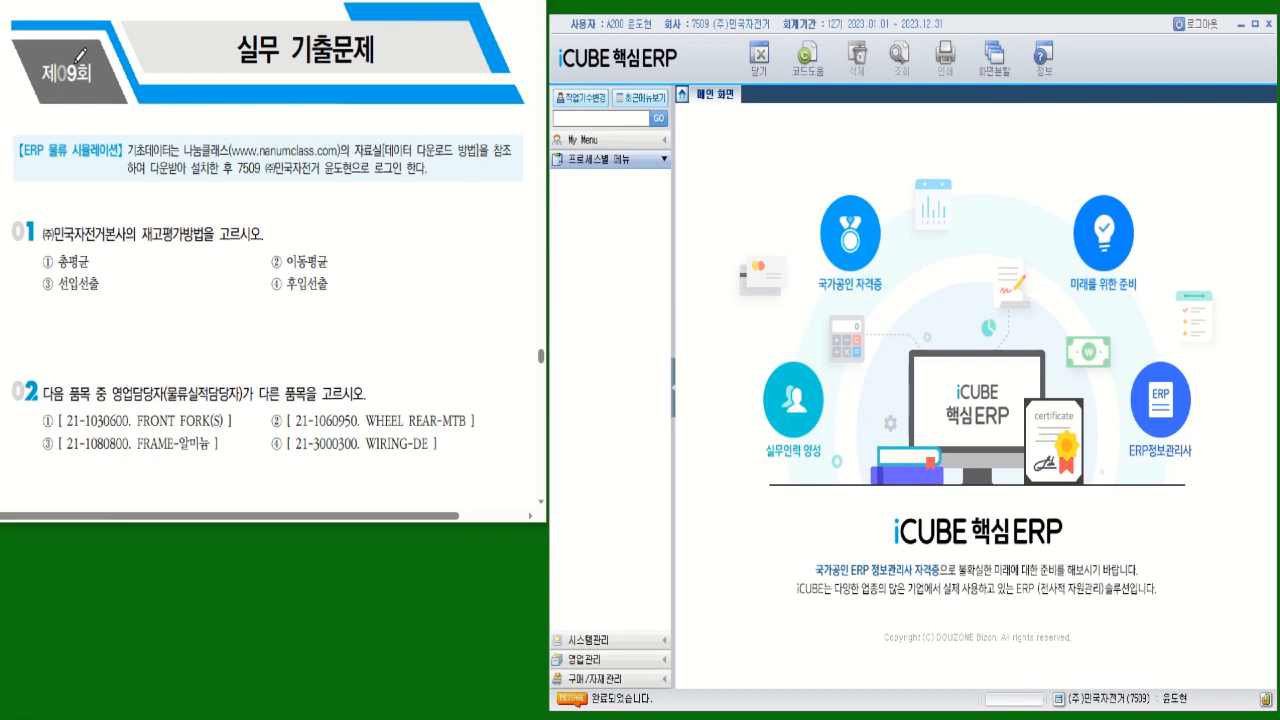
# Underline 09회, 기출문제, the 7509 login details and question 1's phrase 재고평가방법을 고르시오 in the exam document
pyautogui.moveTo(50, 82); pyautogui.dragTo(106, 83)
pyautogui.moveTo(288, 62); pyautogui.dragTo(372, 60)
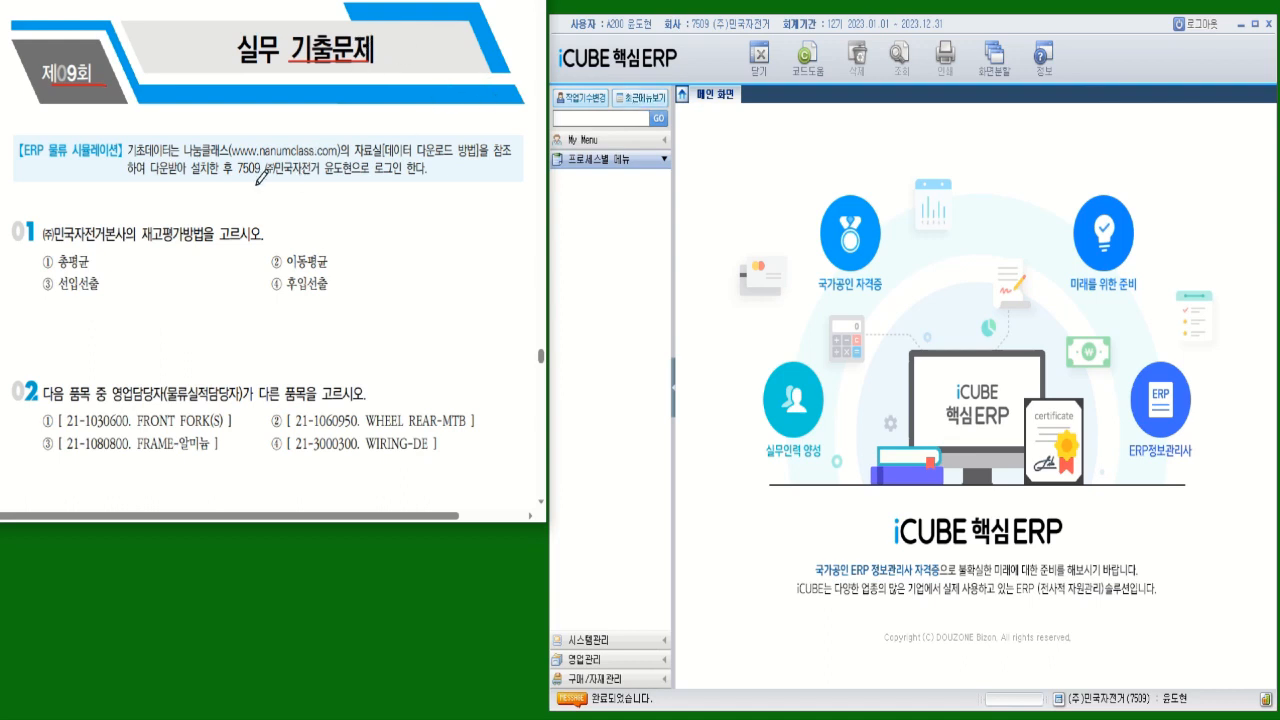
pyautogui.moveTo(241, 176); pyautogui.dragTo(349, 176)
pyautogui.moveTo(145, 240); pyautogui.dragTo(261, 241)
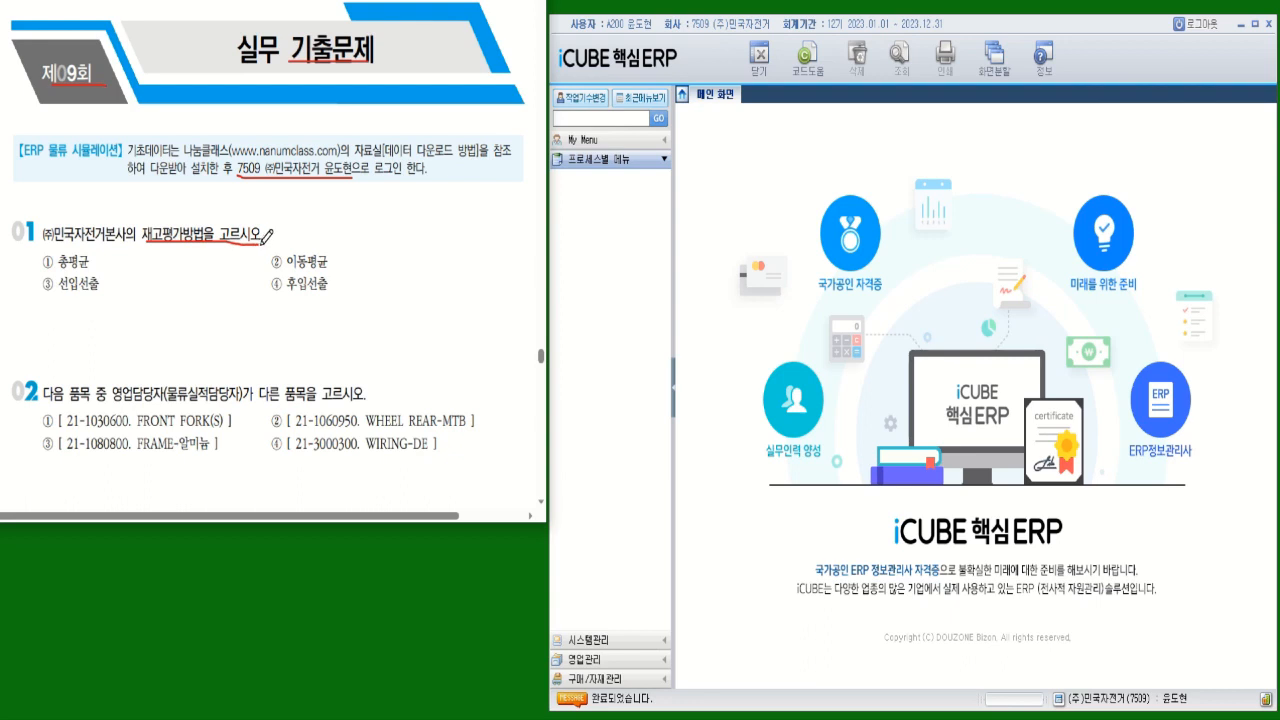
# Open 자재마감/통제등록 under 마감/데이터관리 to check the 재고평가방법, and tick option ③ 선입선출 for question 1
pyautogui.click(604, 642)
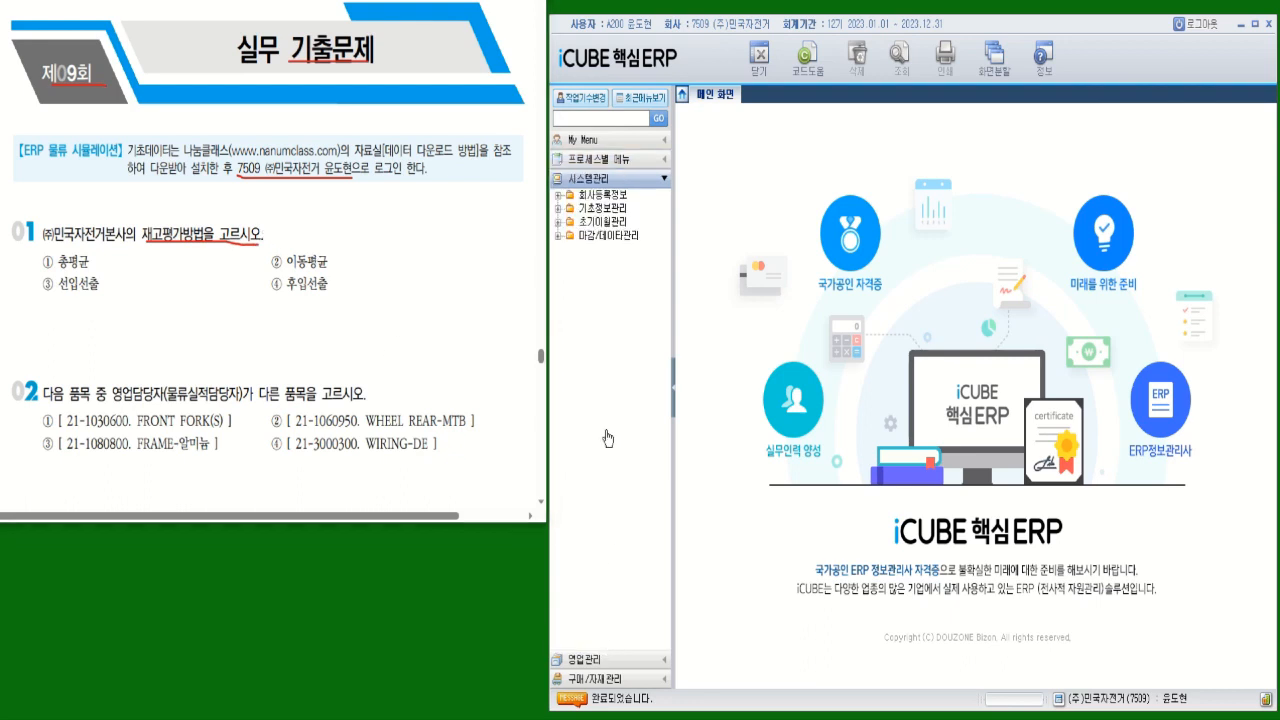
pyautogui.click(605, 240)
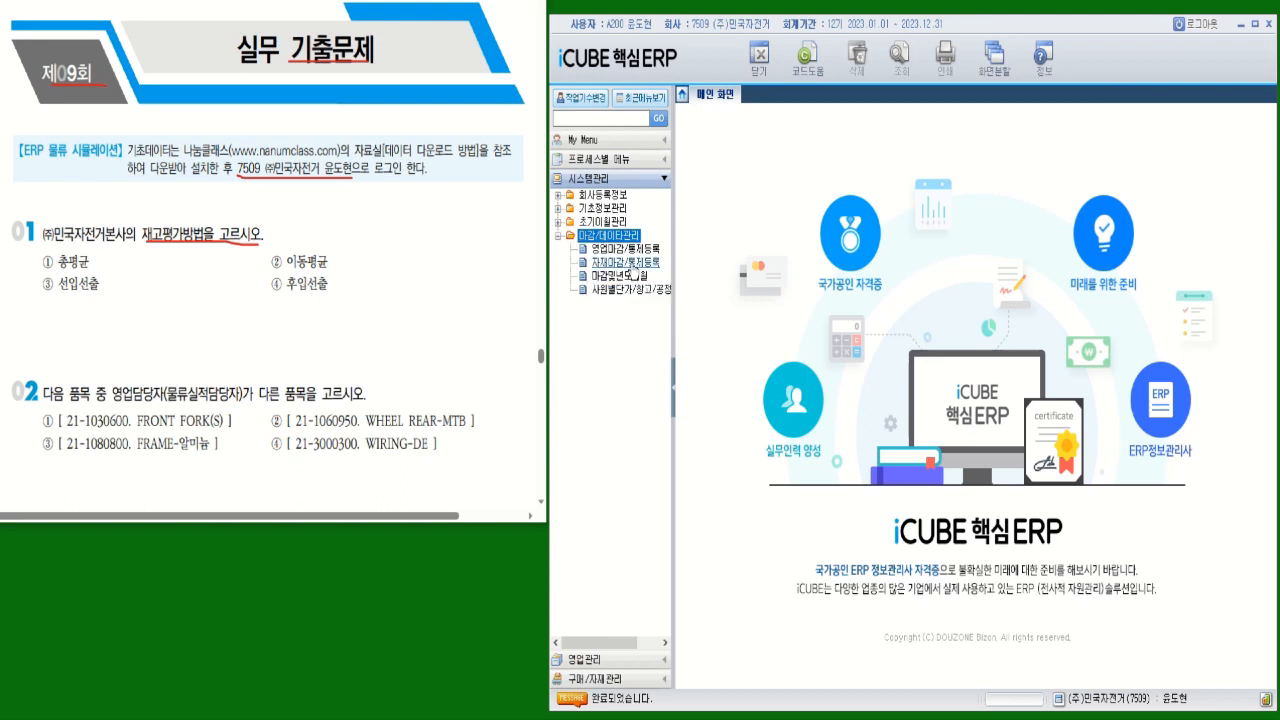
pyautogui.click(628, 262)
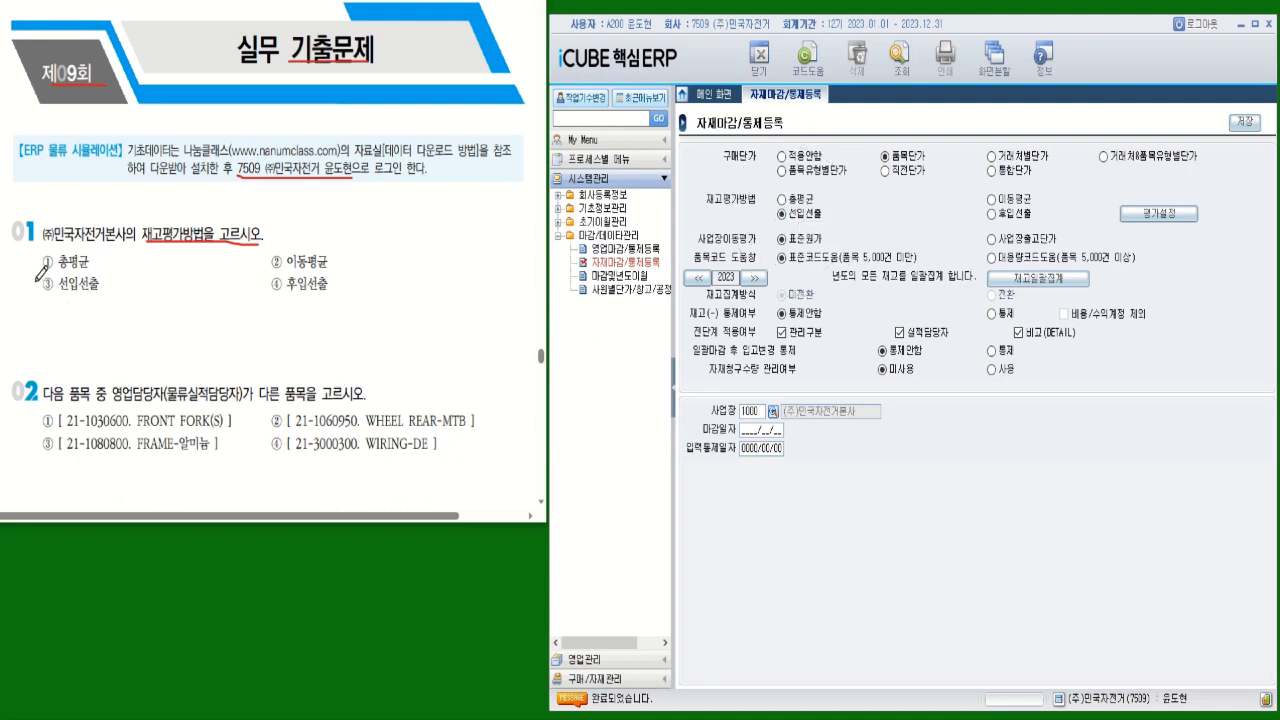
pyautogui.moveTo(36, 277); pyautogui.dragTo(75, 264)
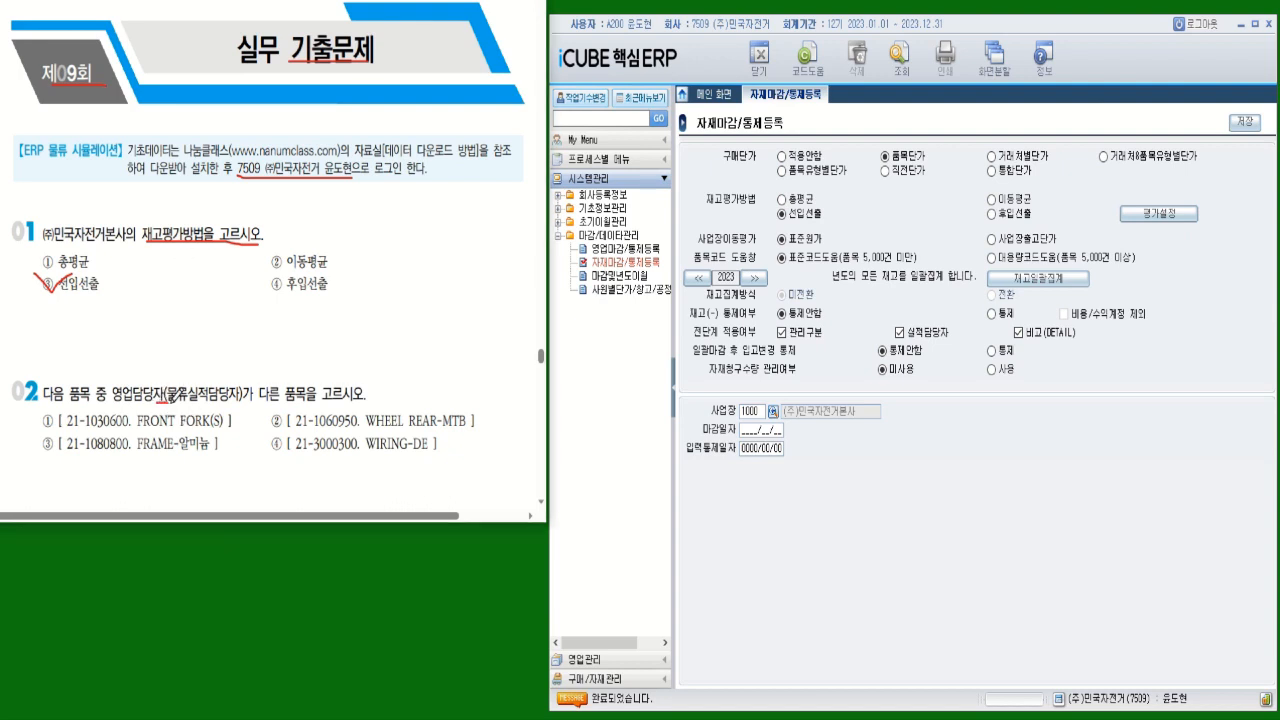
# Underline question 2's condition on the 물류실적담당자 and query all items by 품목 in 물류실적(품목/고객)담당자등록
pyautogui.moveTo(168, 402); pyautogui.dragTo(366, 401)
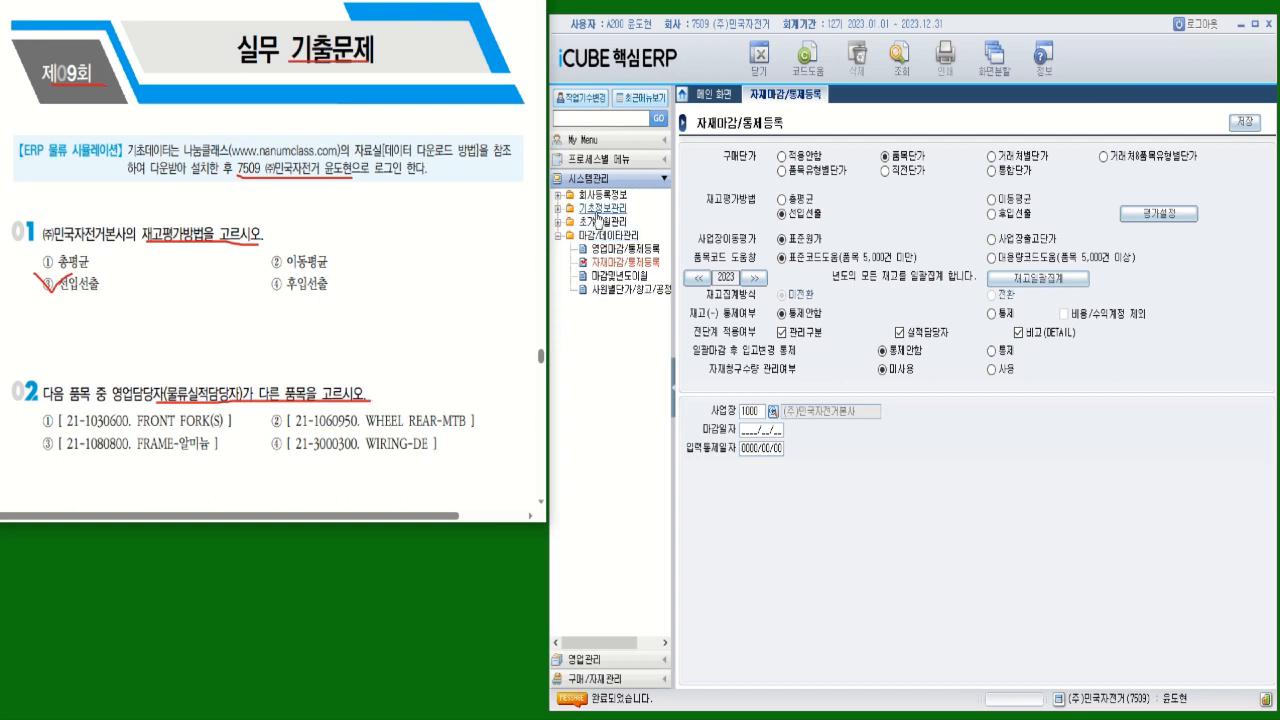
pyautogui.click(600, 209)
pyautogui.click(601, 214)
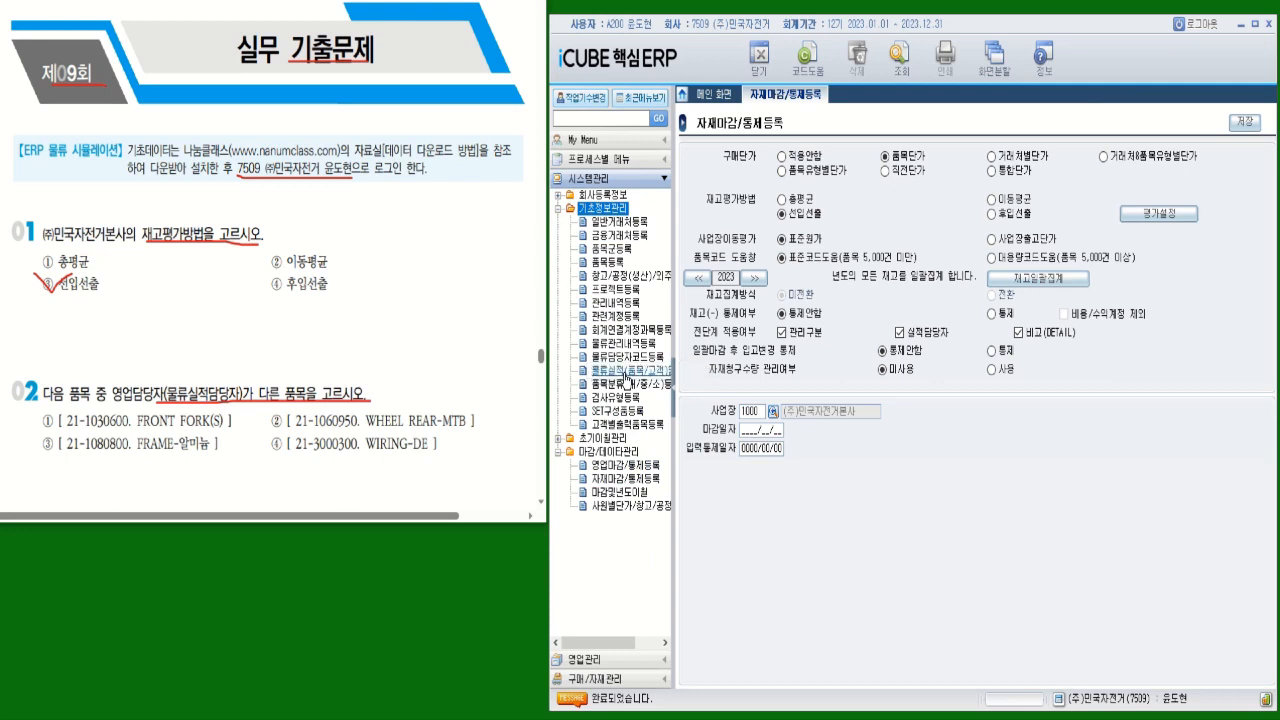
pyautogui.click(624, 369)
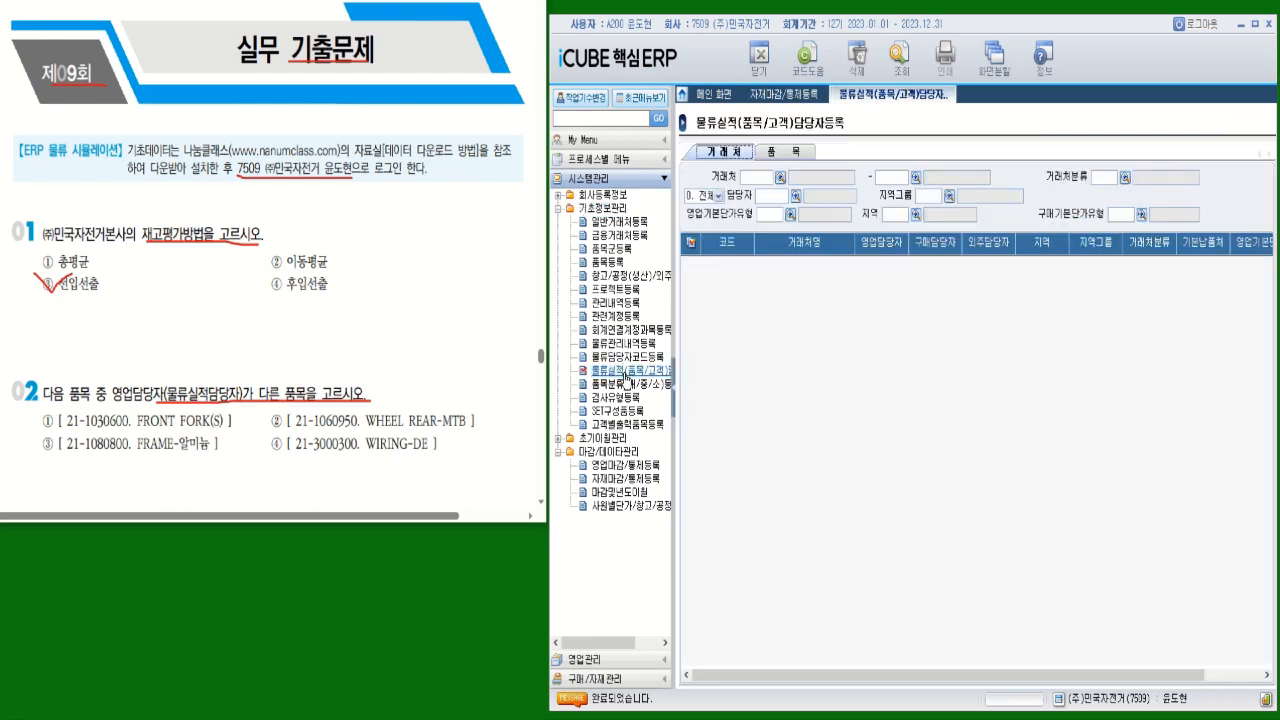
pyautogui.click(785, 152)
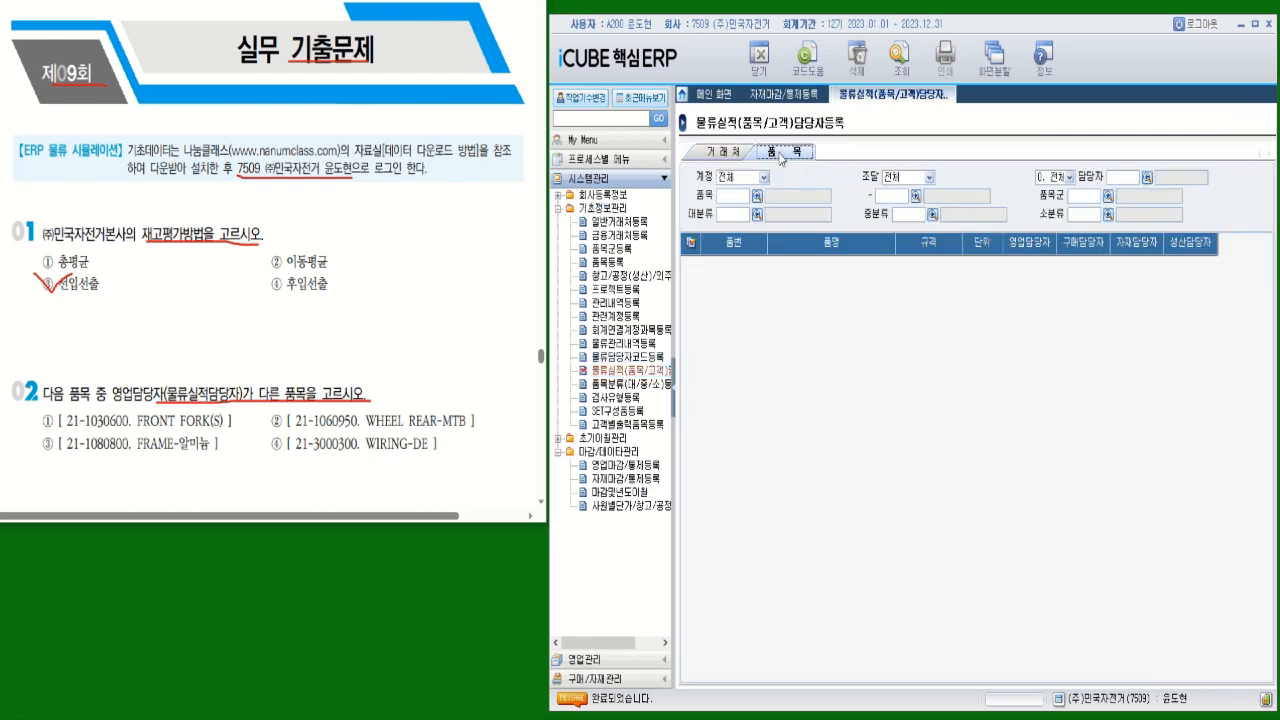
pyautogui.click(901, 60)
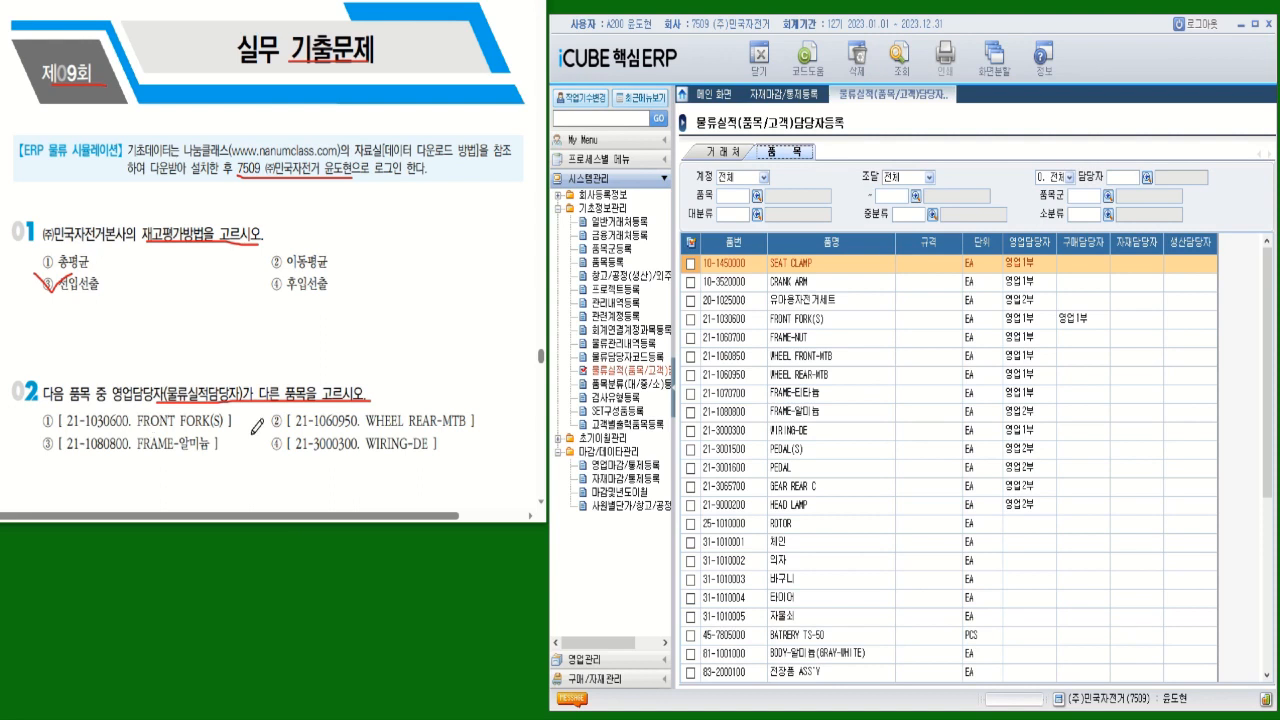
# Compare the 영업담당자 of FRONT FORK(S), WHEEL REAR-MTB, FRAME-알미늄 and WIRING-DE, and tick and underline option ③ for question 2
pyautogui.click(785, 320)
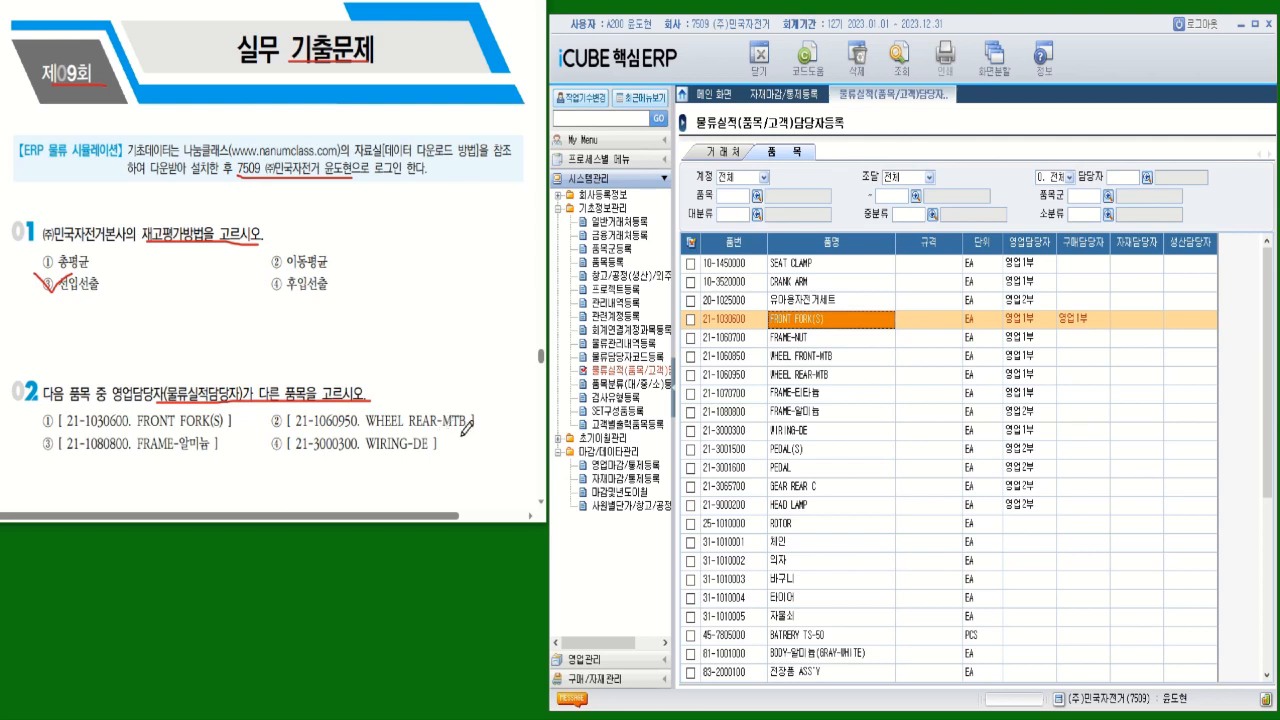
pyautogui.click(822, 378)
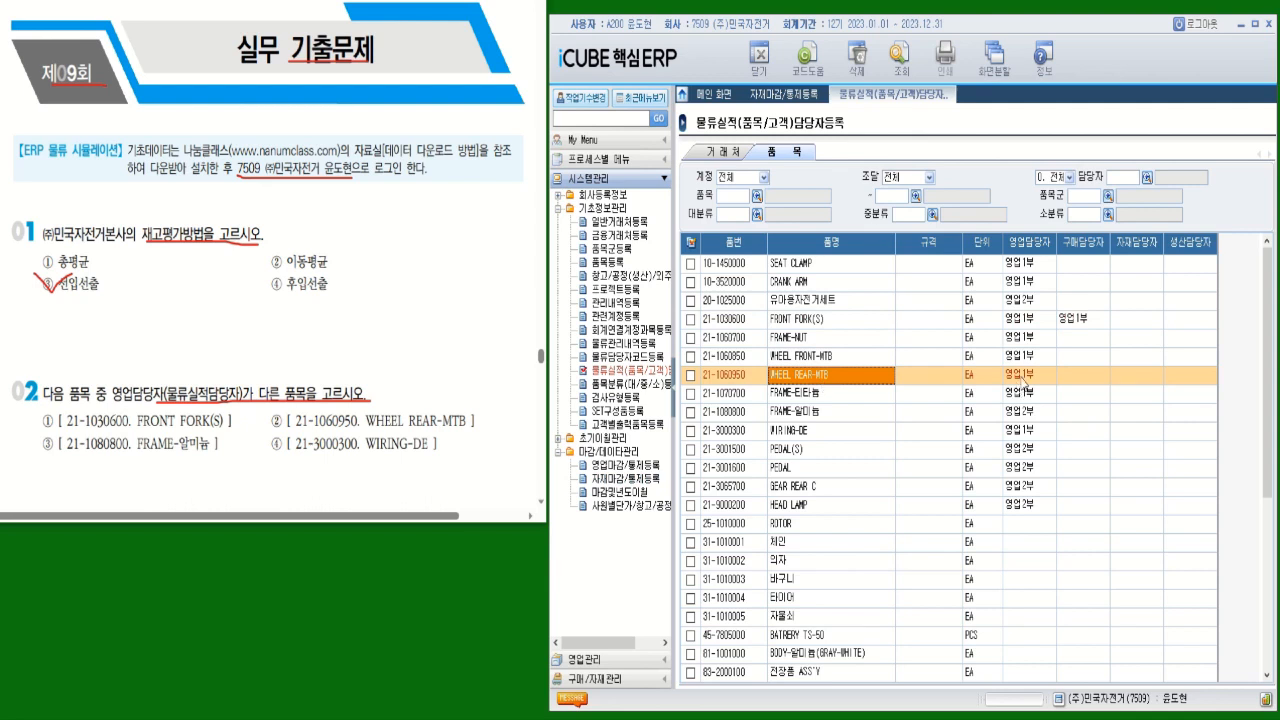
pyautogui.click(809, 416)
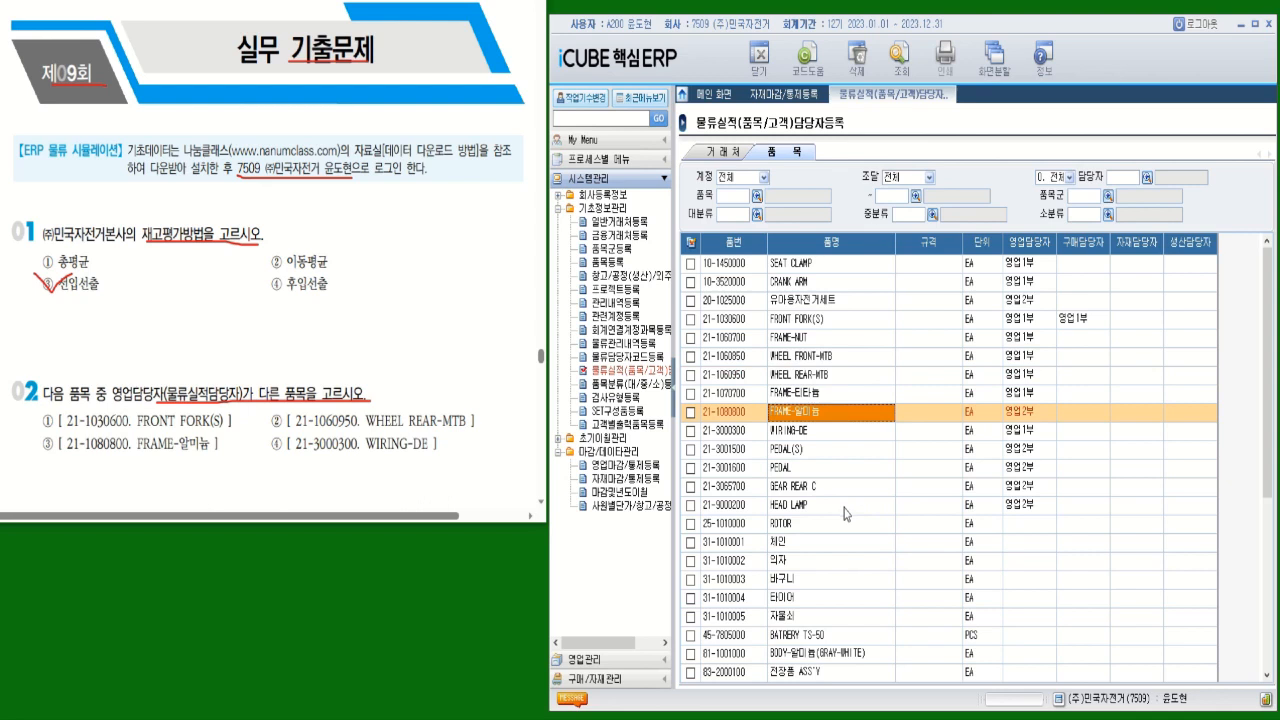
pyautogui.click(808, 433)
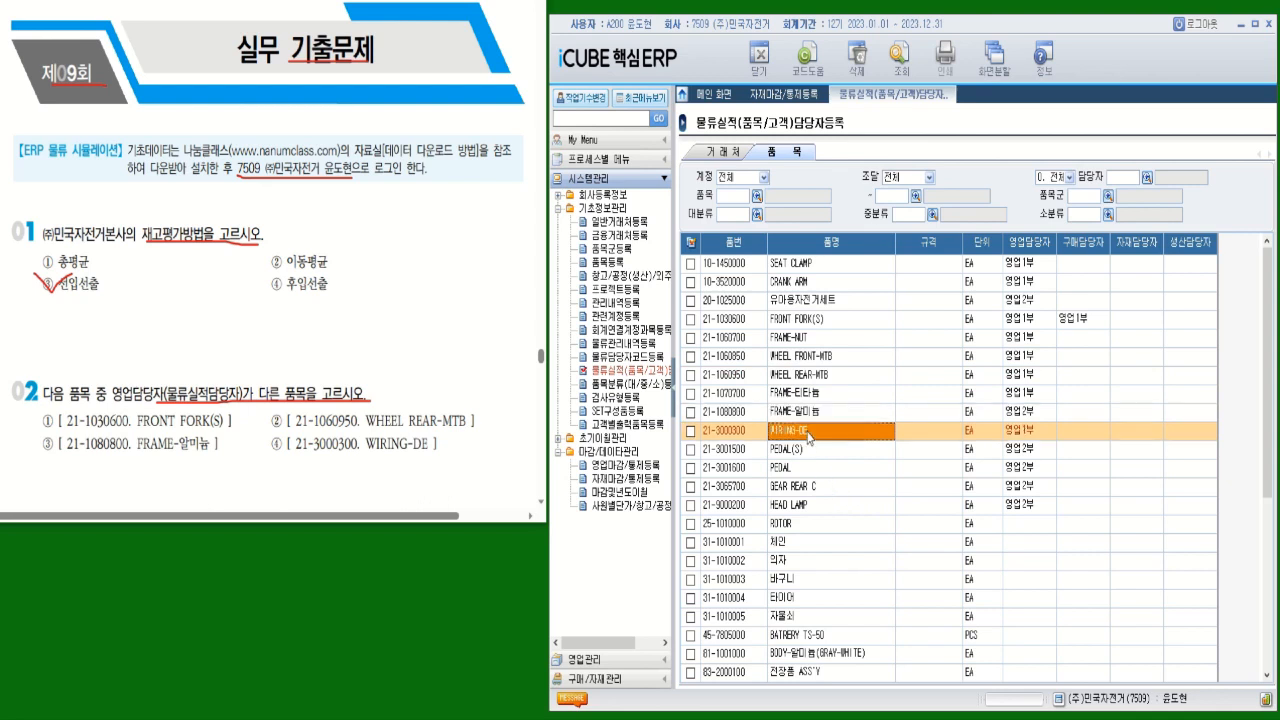
pyautogui.click(1030, 418)
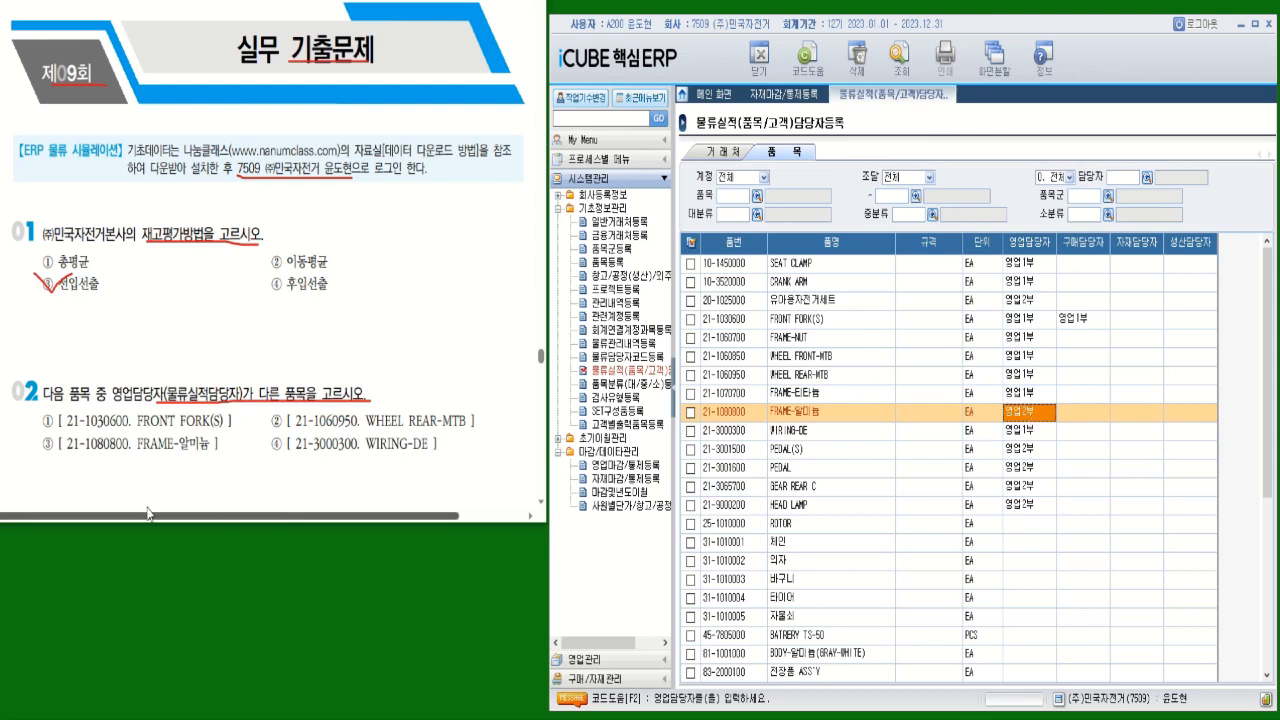
pyautogui.moveTo(36, 431)
pyautogui.mouseDown()
pyautogui.moveTo(63, 423)
pyautogui.moveTo(160, 452)
pyautogui.moveTo(218, 452)
pyautogui.mouseUp()
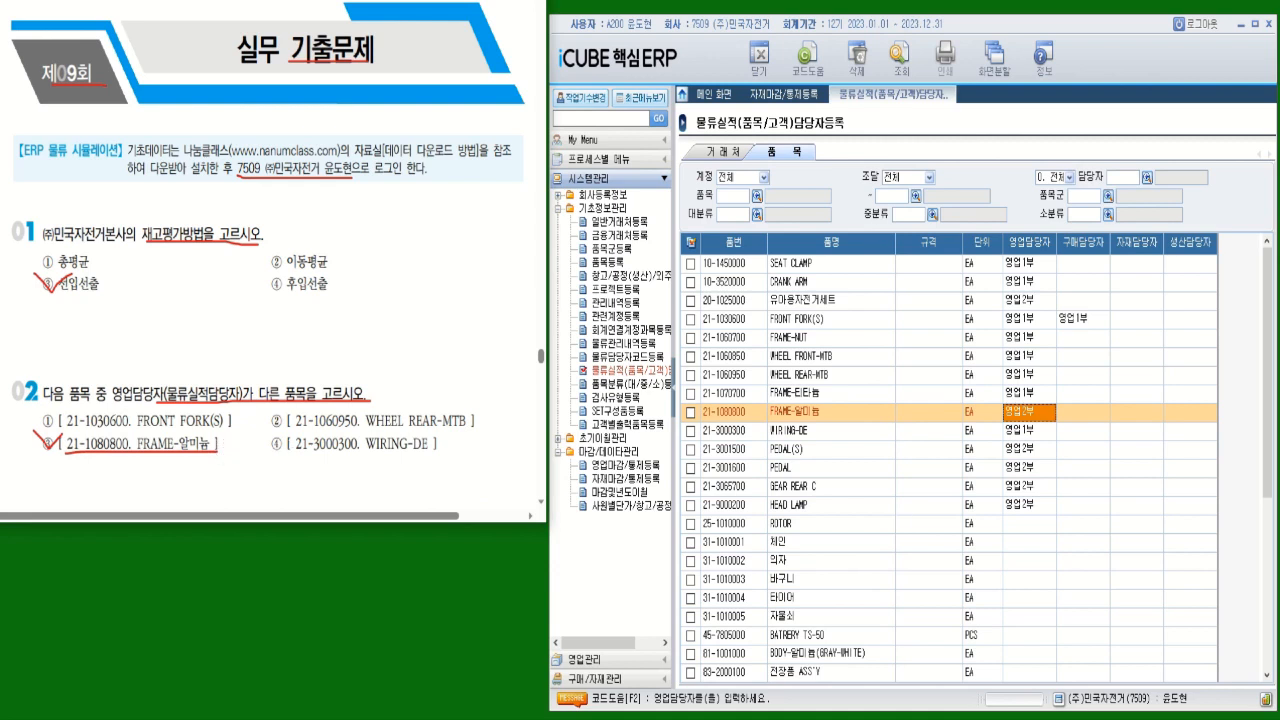
# Move on to question 3 in the exam document and query all items in 품목등록
pyautogui.press('pagedown')
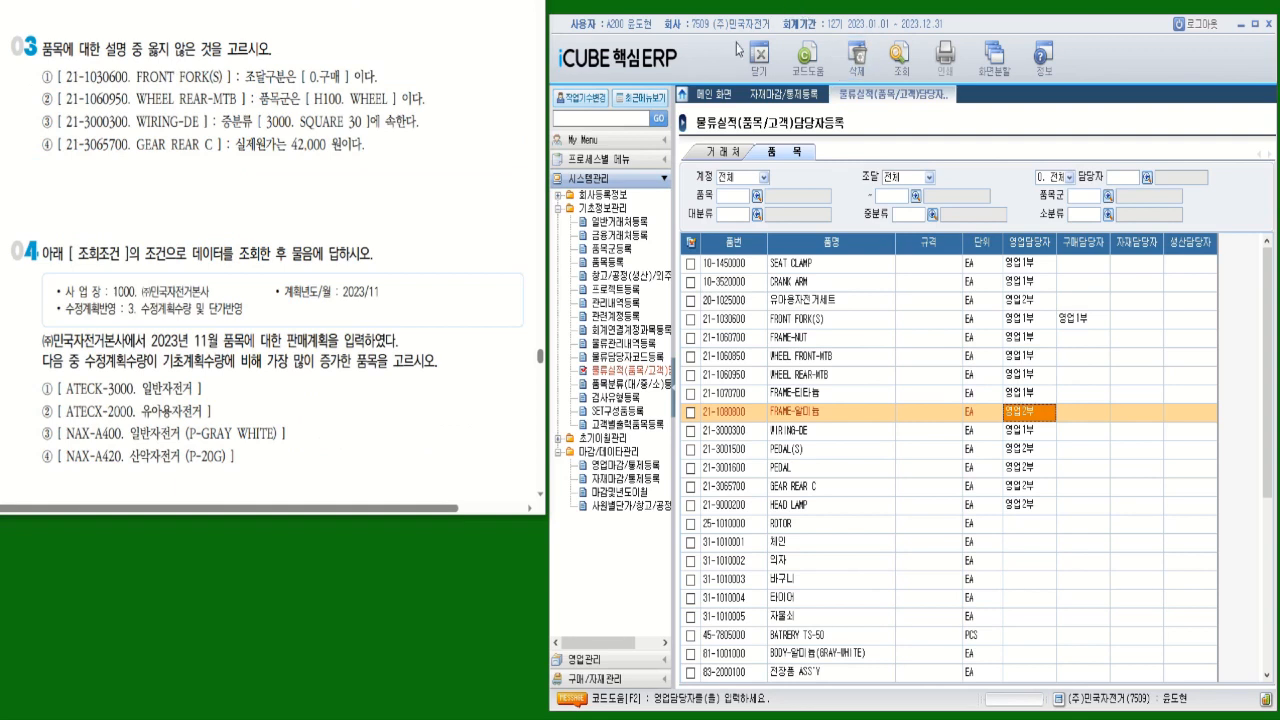
pyautogui.click(605, 263)
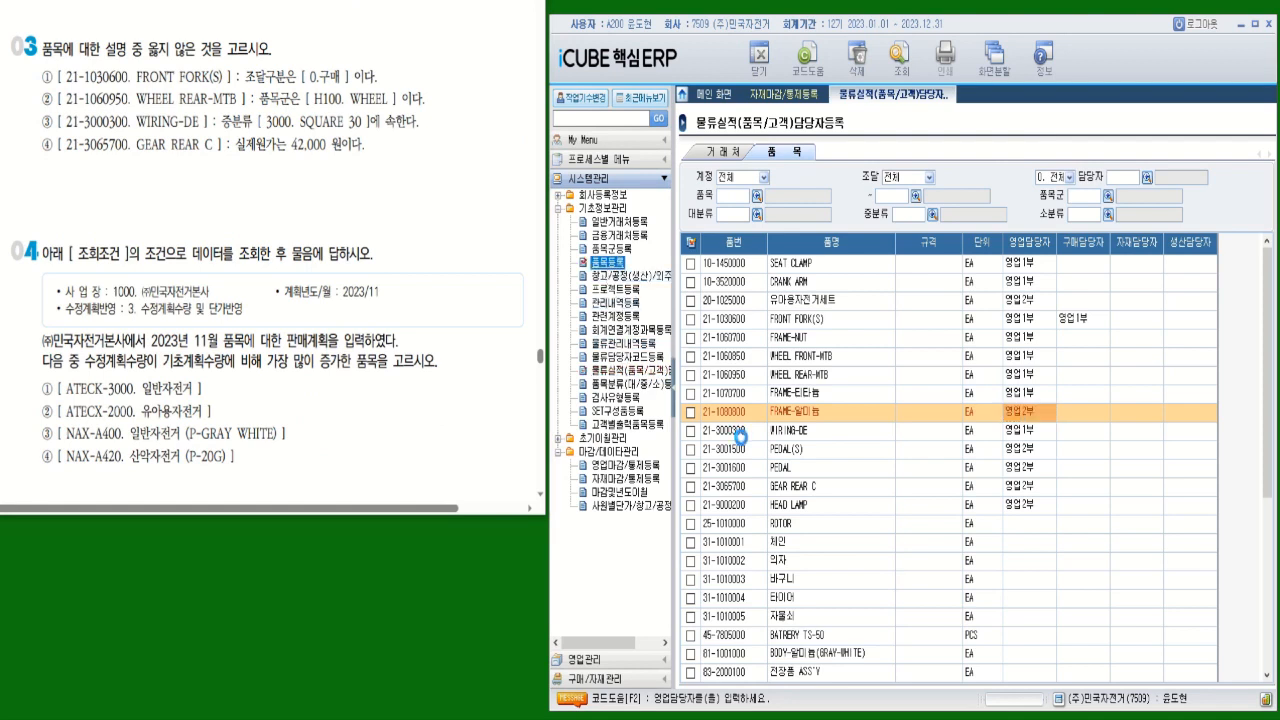
pyautogui.click(900, 68)
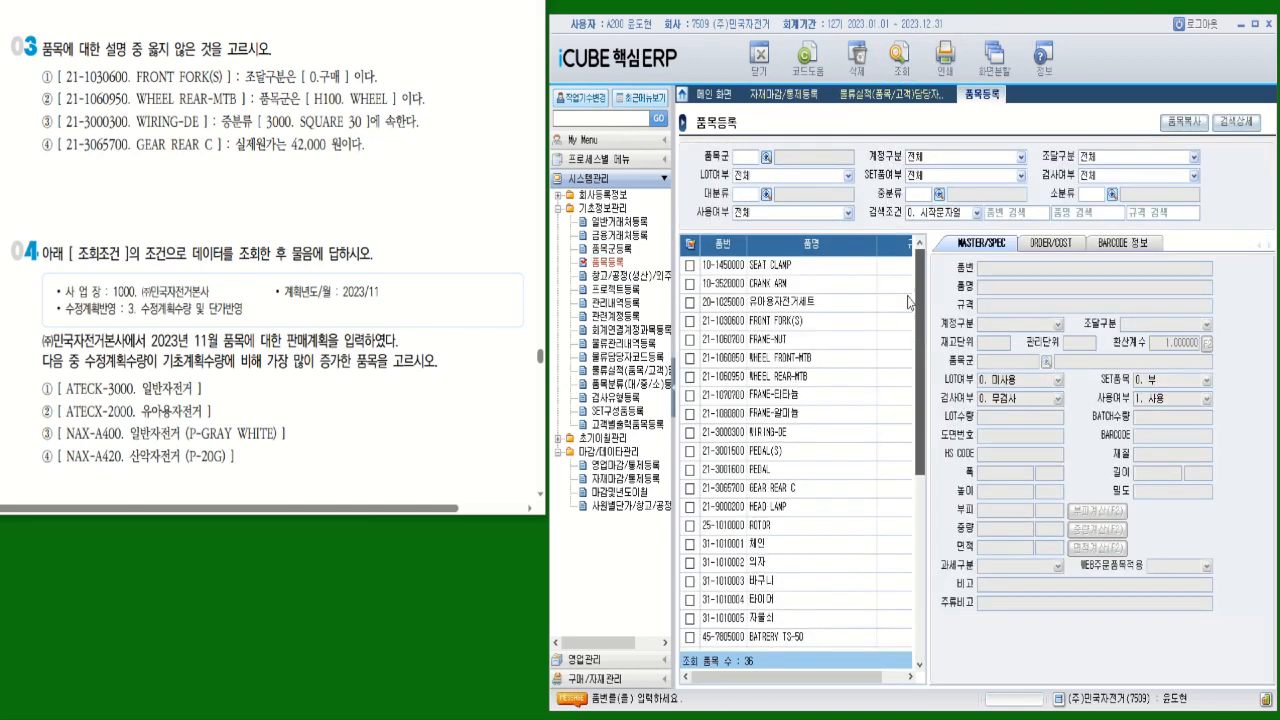
# Underline FRONT FORK(S) in question 3, check the item's 조달구분, and mark statement ① with a circle
pyautogui.moveTo(137, 85); pyautogui.dragTo(195, 84)
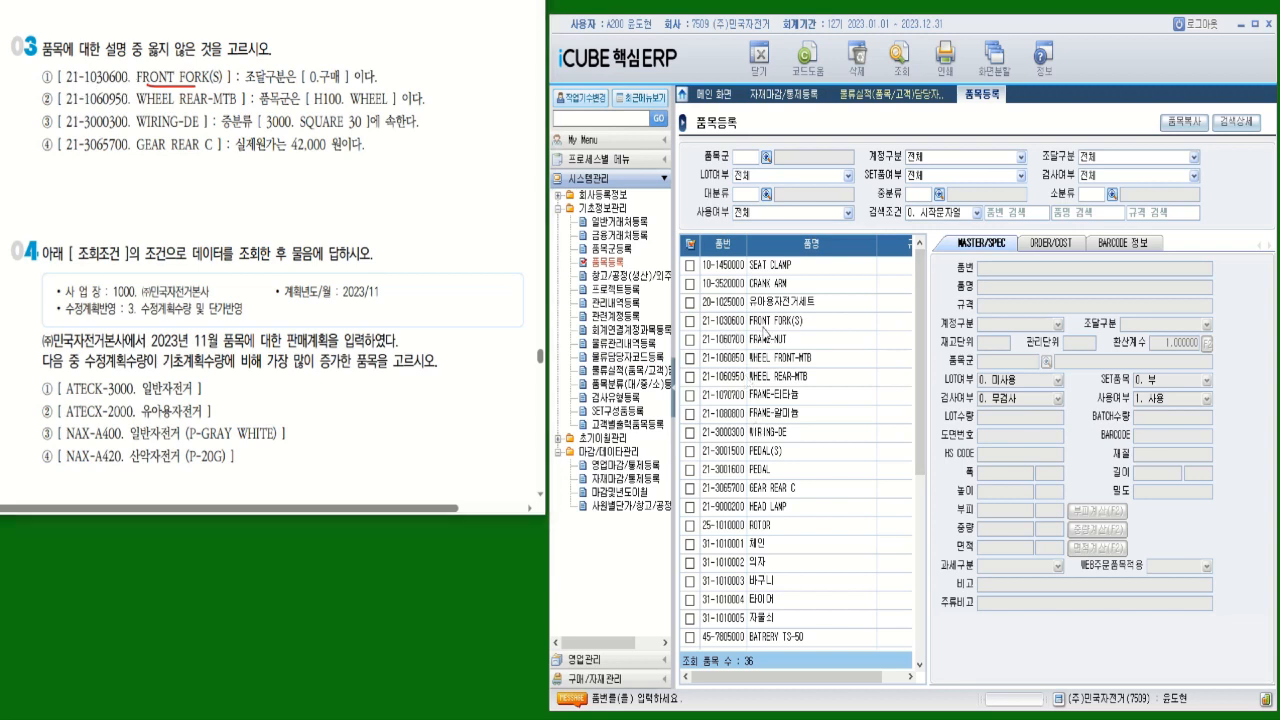
pyautogui.click(765, 324)
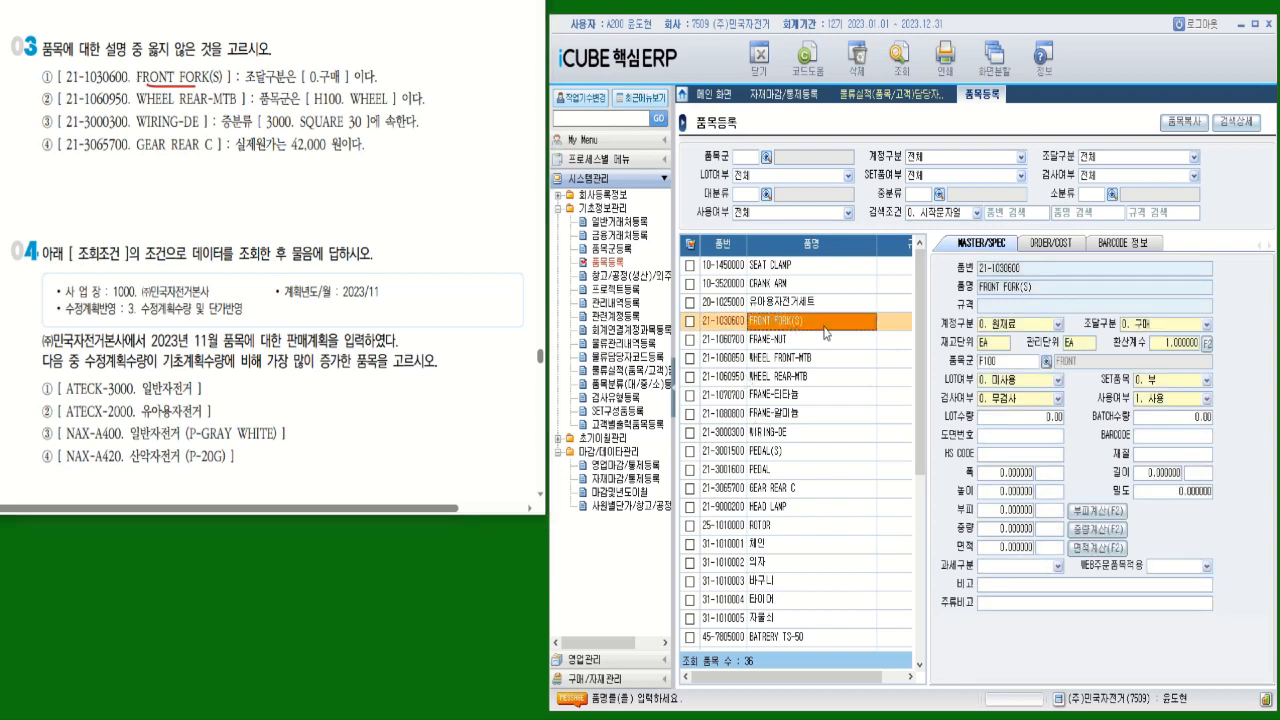
pyautogui.click(1150, 337)
pyautogui.moveTo(388, 67); pyautogui.dragTo(392, 76)
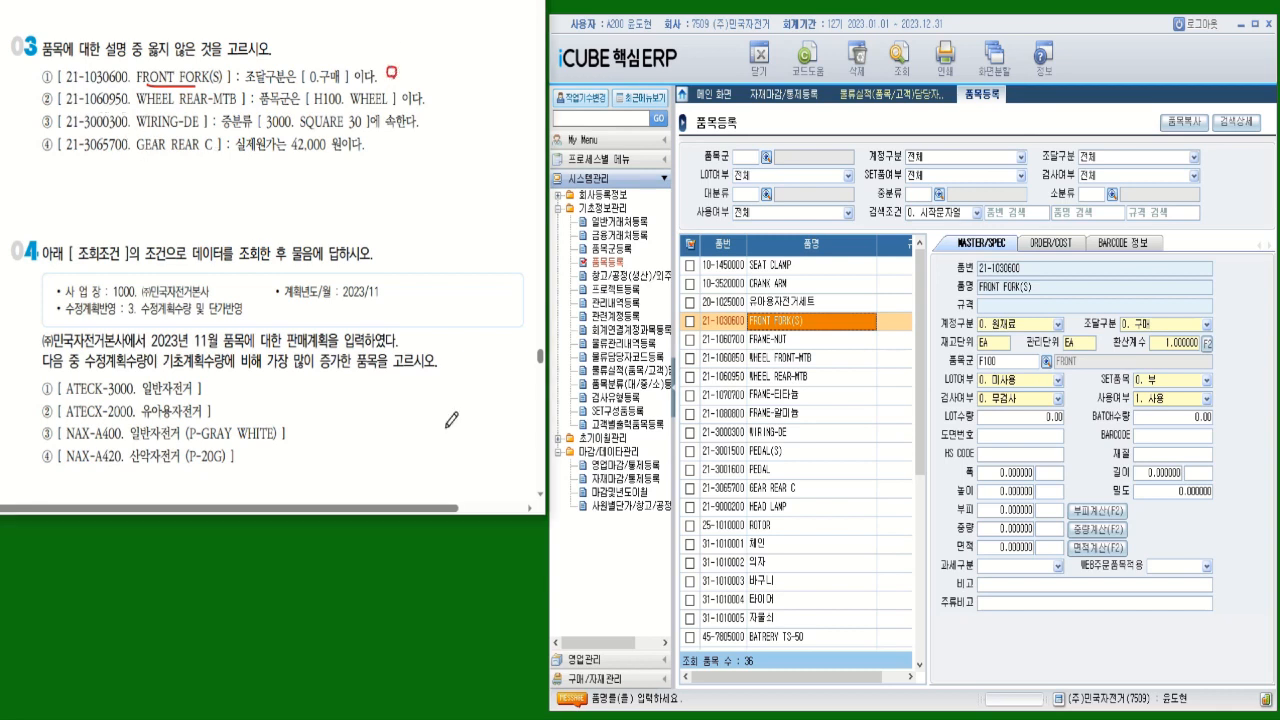
# Check WHEEL REAR-MTB's 품목군 and WIRING-DE's 중분류, and mark statements ② and ③ of question 3 with circles
pyautogui.click(778, 378)
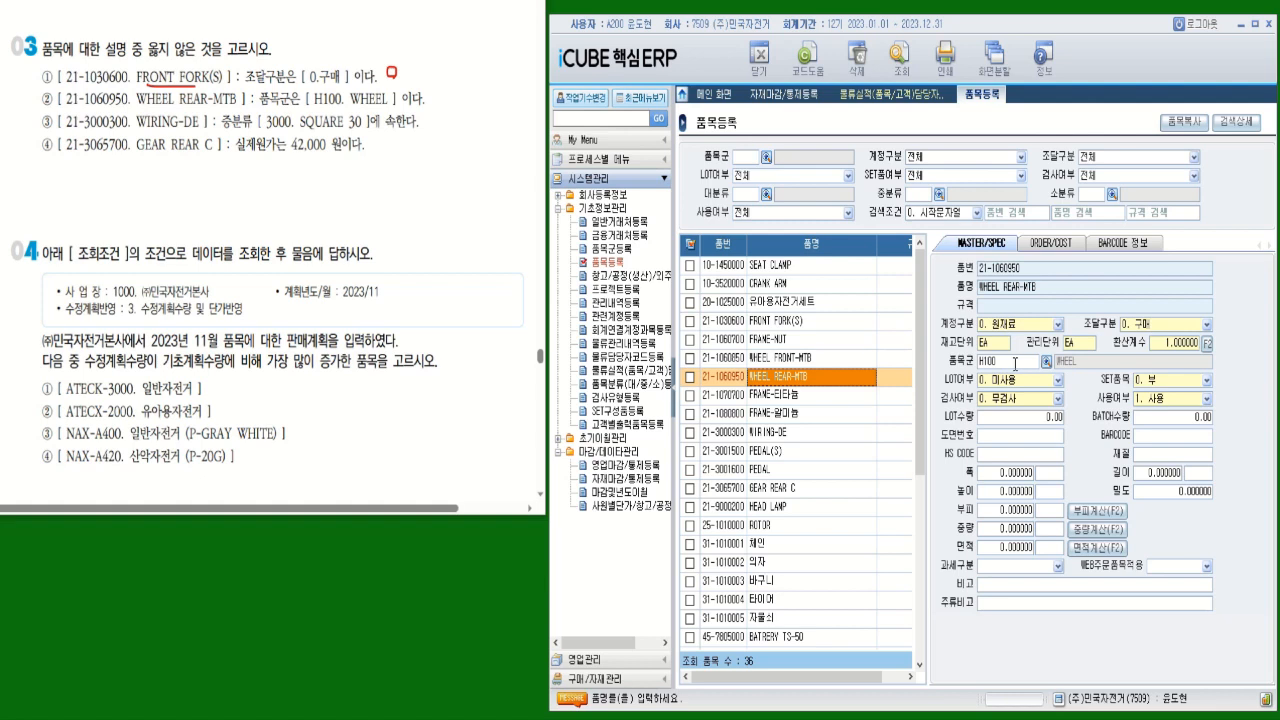
pyautogui.click(1015, 363)
pyautogui.click(766, 438)
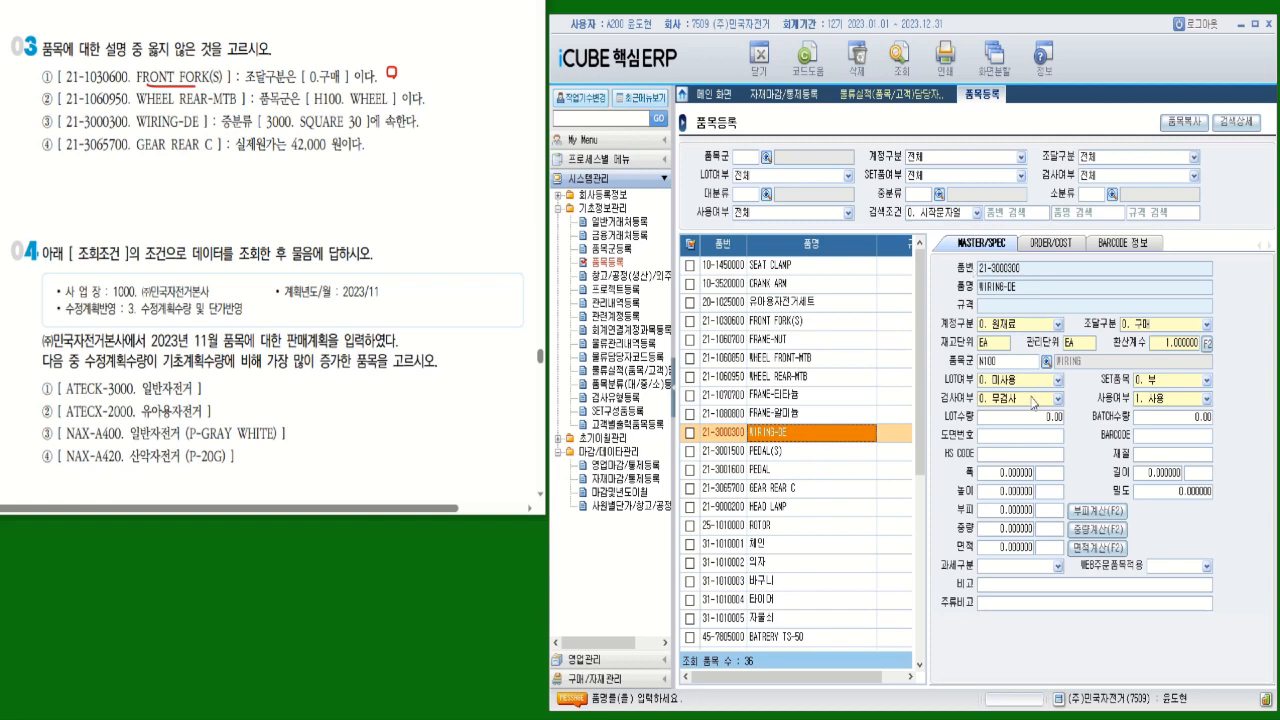
pyautogui.click(1041, 244)
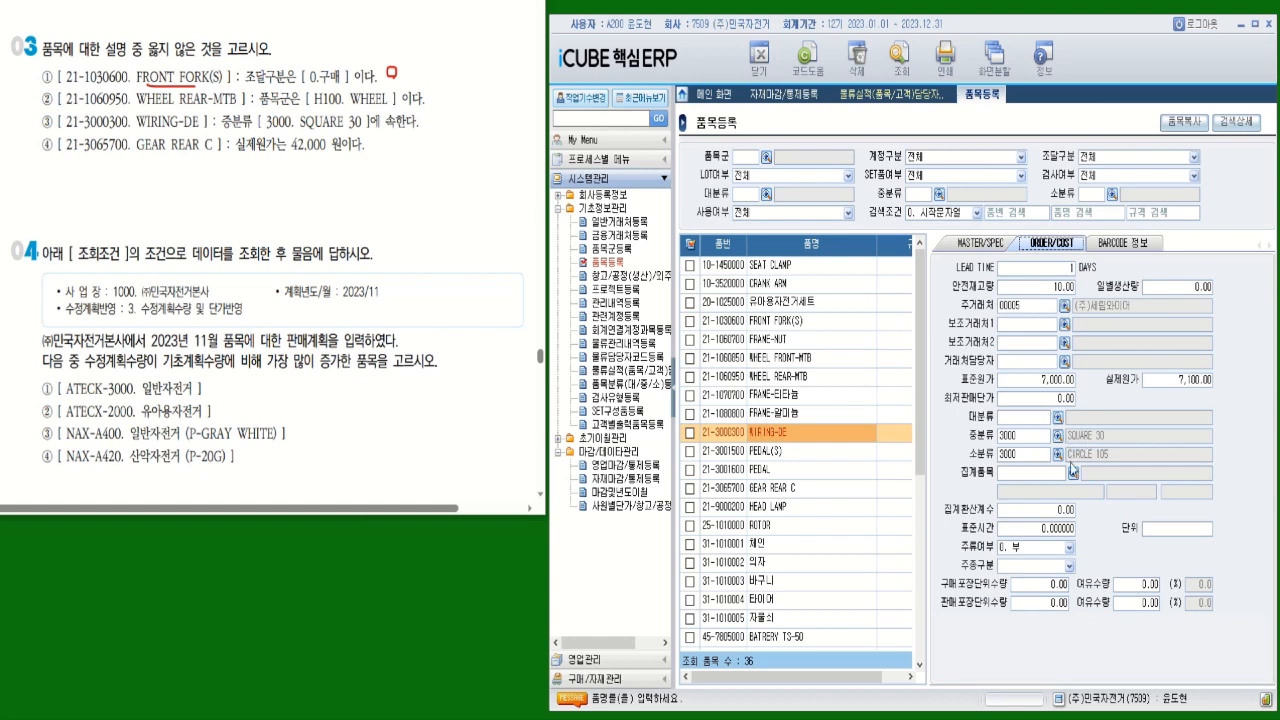
pyautogui.moveTo(444, 104)
pyautogui.mouseDown()
pyautogui.moveTo(436, 120)
pyautogui.moveTo(446, 95)
pyautogui.mouseUp()
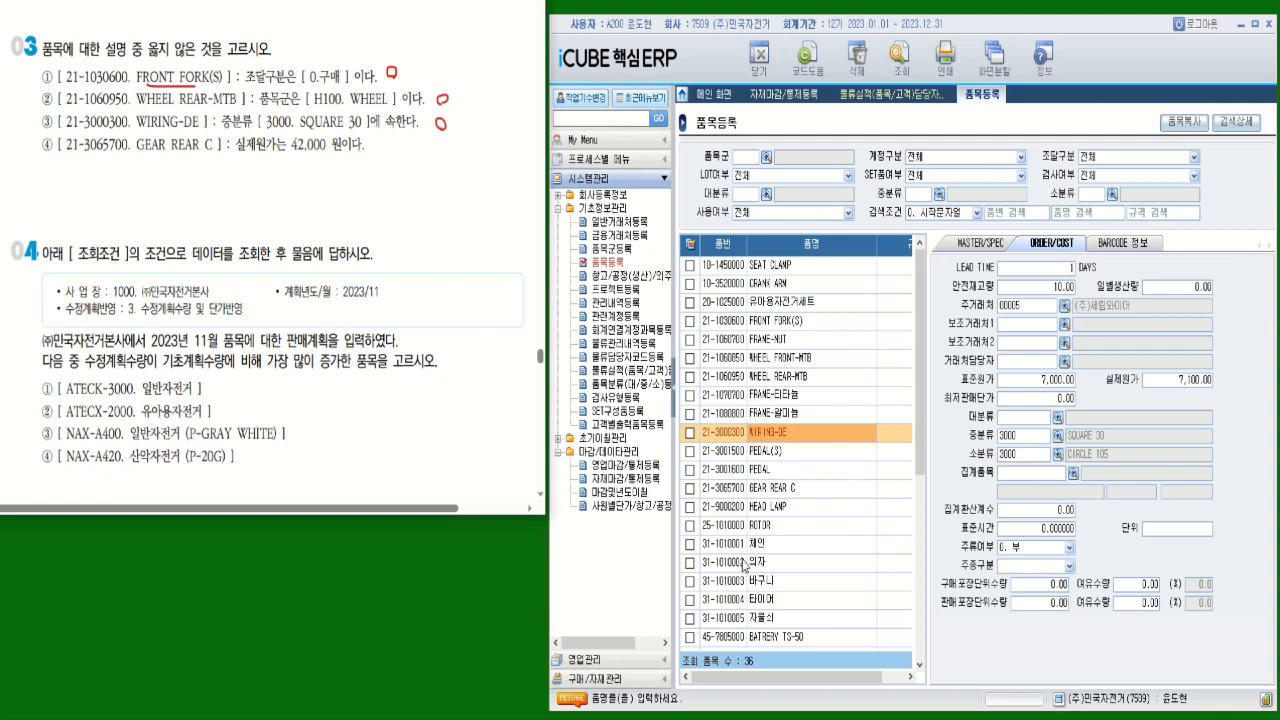
# Check the 실제원가 of GEAR REAR C, and tick and underline statement ④ as question 3's answer
pyautogui.click(739, 489)
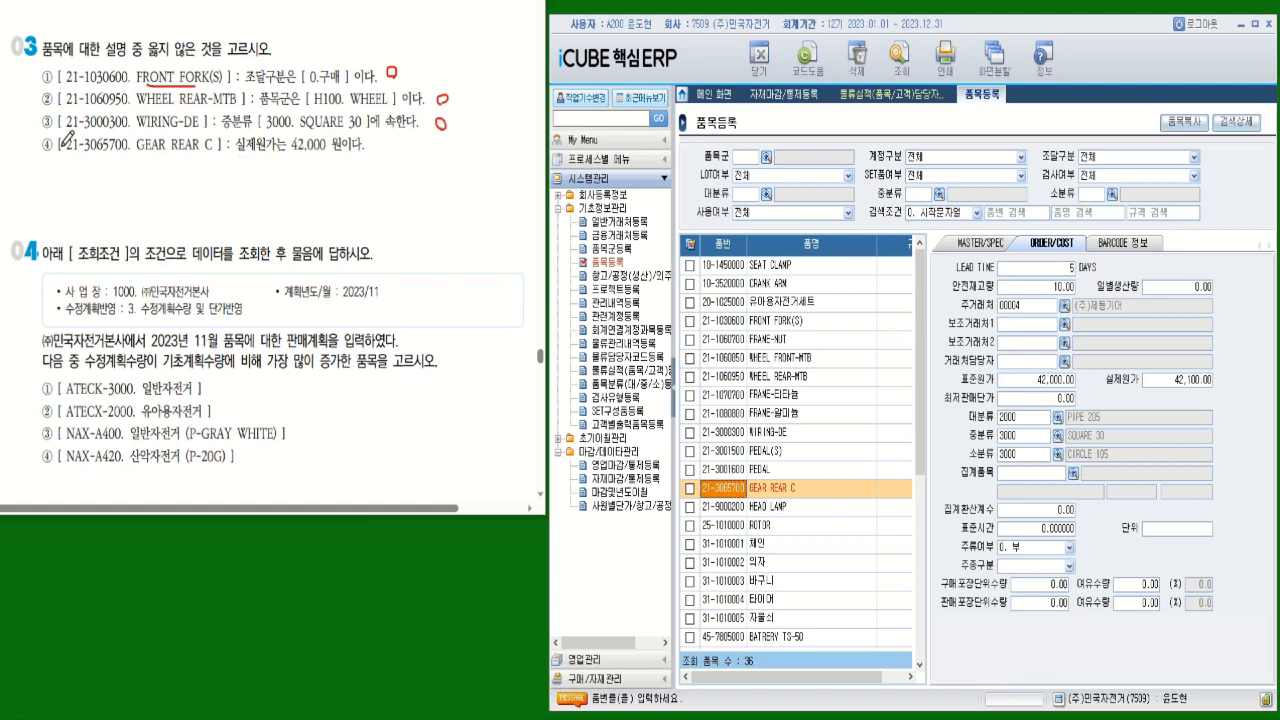
pyautogui.moveTo(37, 131)
pyautogui.mouseDown()
pyautogui.moveTo(300, 161)
pyautogui.moveTo(347, 152)
pyautogui.mouseUp()
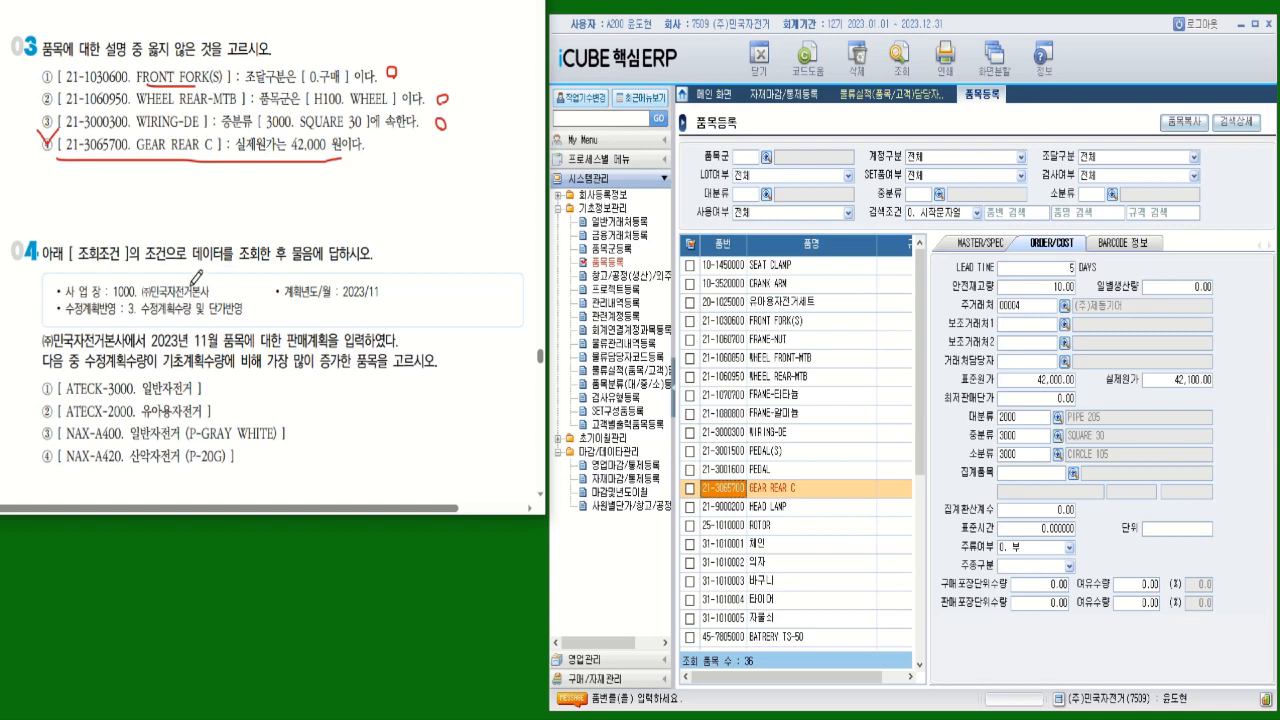
# Circle 본사 and underline 계획년도/월 2023/11, 3. 수정계획수량 및 단가반영, 판매계획을 입력하였다 and 증가한 품목을 고르시오 in question 4
pyautogui.moveTo(204, 279)
pyautogui.mouseDown()
pyautogui.moveTo(188, 292)
pyautogui.moveTo(203, 294)
pyautogui.mouseUp()
pyautogui.moveTo(384, 300); pyautogui.dragTo(286, 300)
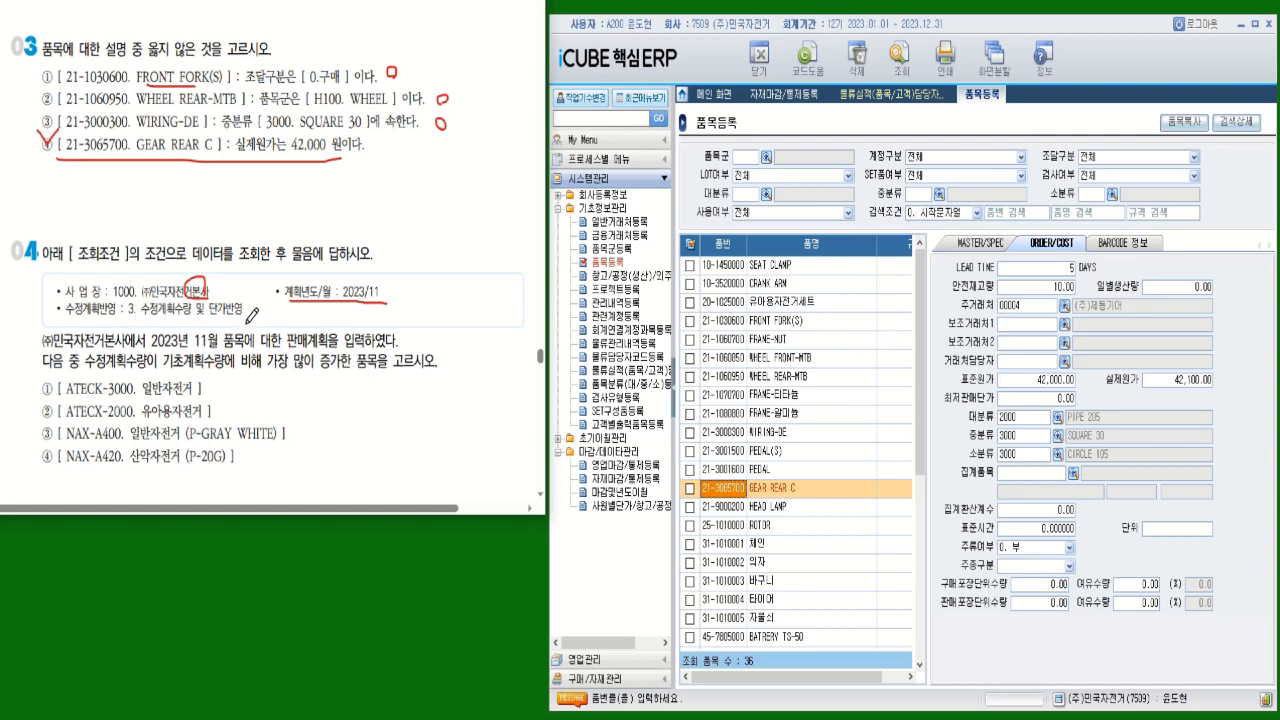
pyautogui.moveTo(248, 322); pyautogui.dragTo(150, 321)
pyautogui.moveTo(285, 349); pyautogui.dragTo(396, 349)
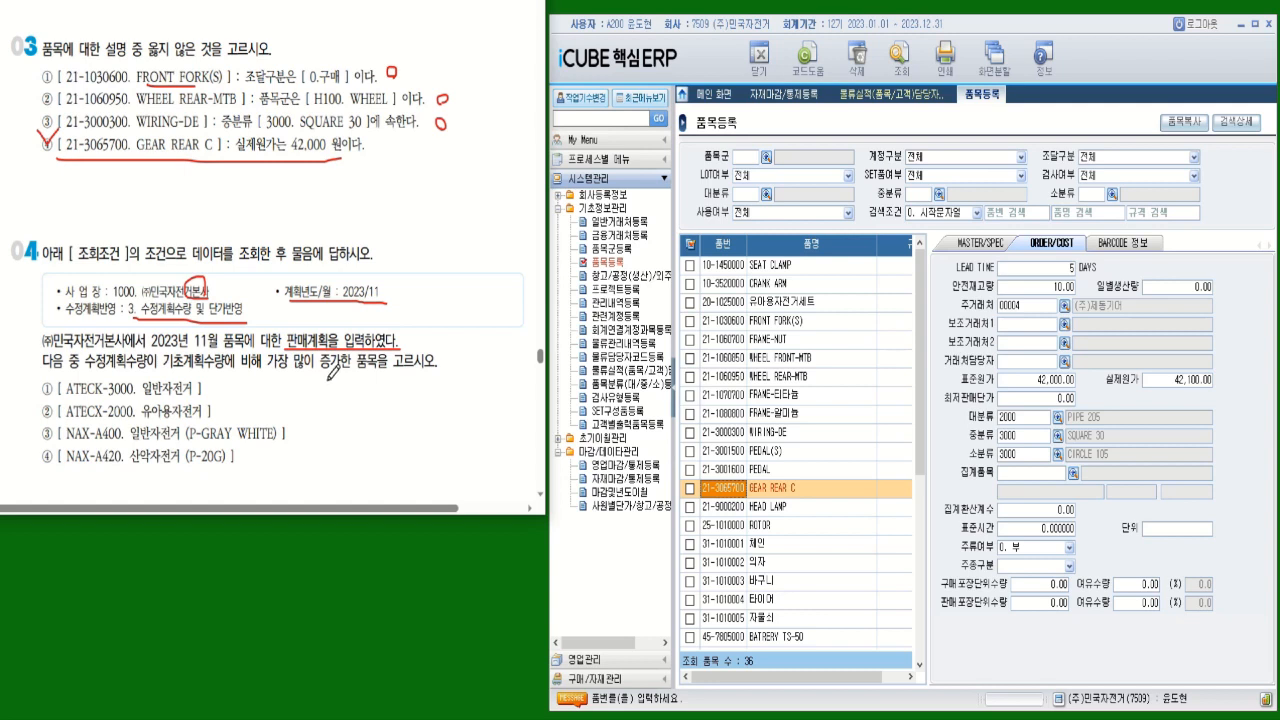
pyautogui.moveTo(324, 367); pyautogui.dragTo(436, 366)
# Open the 판매계획등록 screen from the 영업관리 module
pyautogui.click(621, 663)
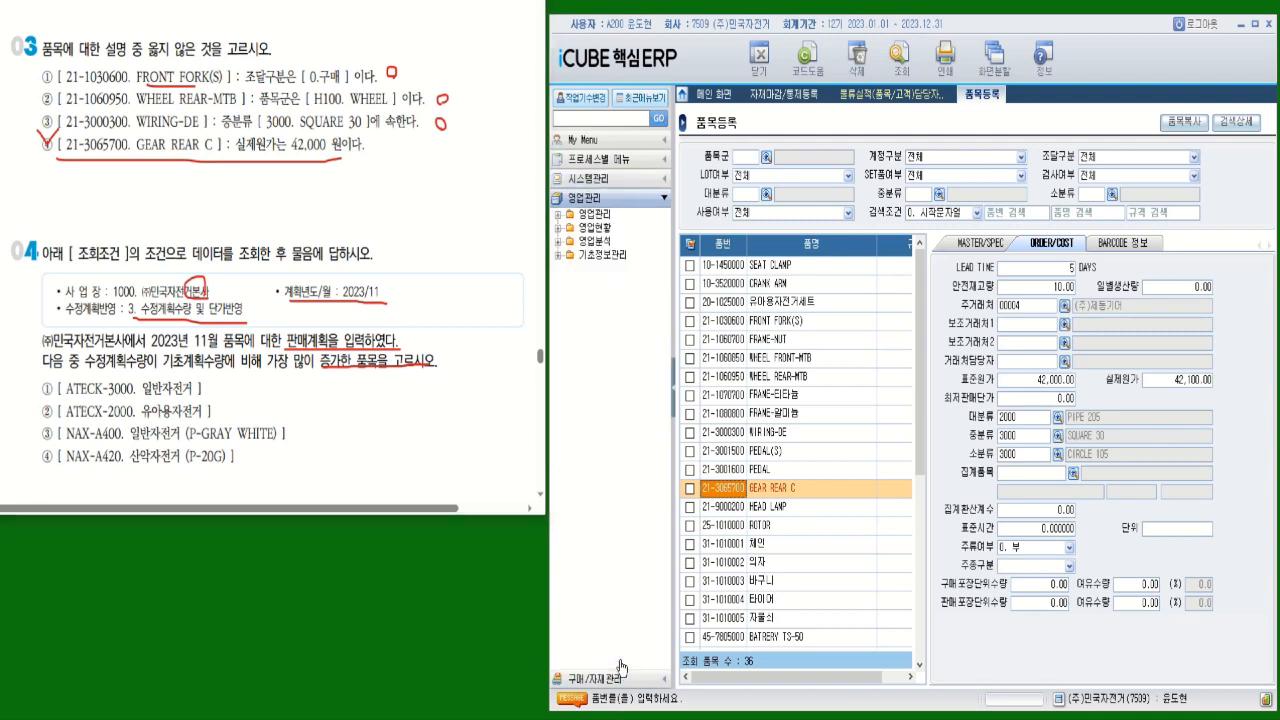
pyautogui.click(596, 214)
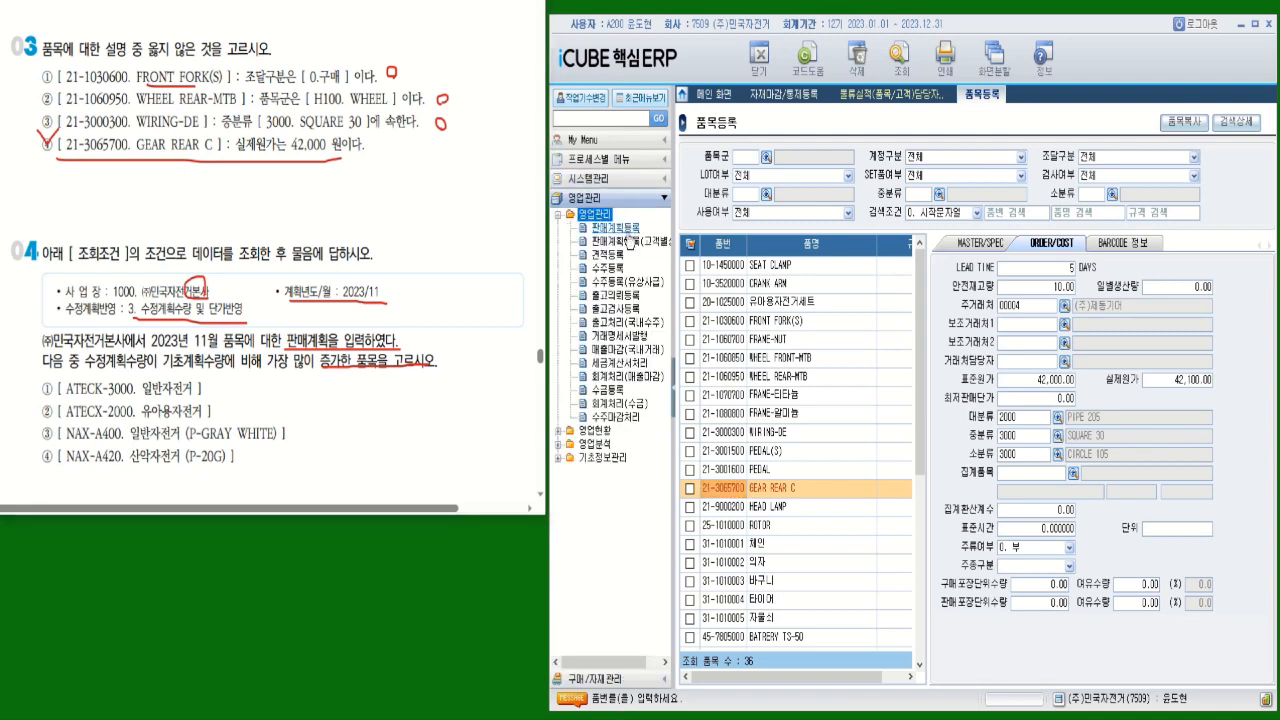
pyautogui.doubleClick(618, 228)
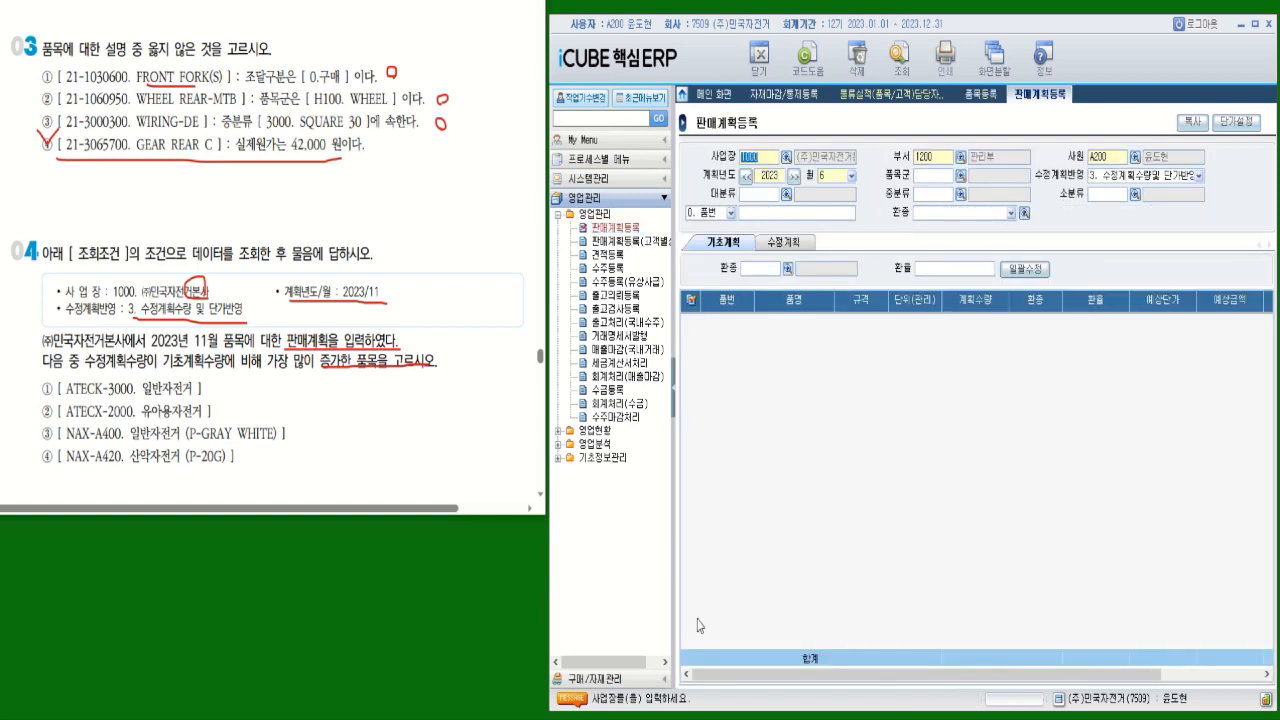
# Query the 수정계획 of the sales plan for 2023/11, and tick and underline option ① as question 4's answer
pyautogui.click(851, 177)
pyautogui.click(826, 321)
pyautogui.click(796, 247)
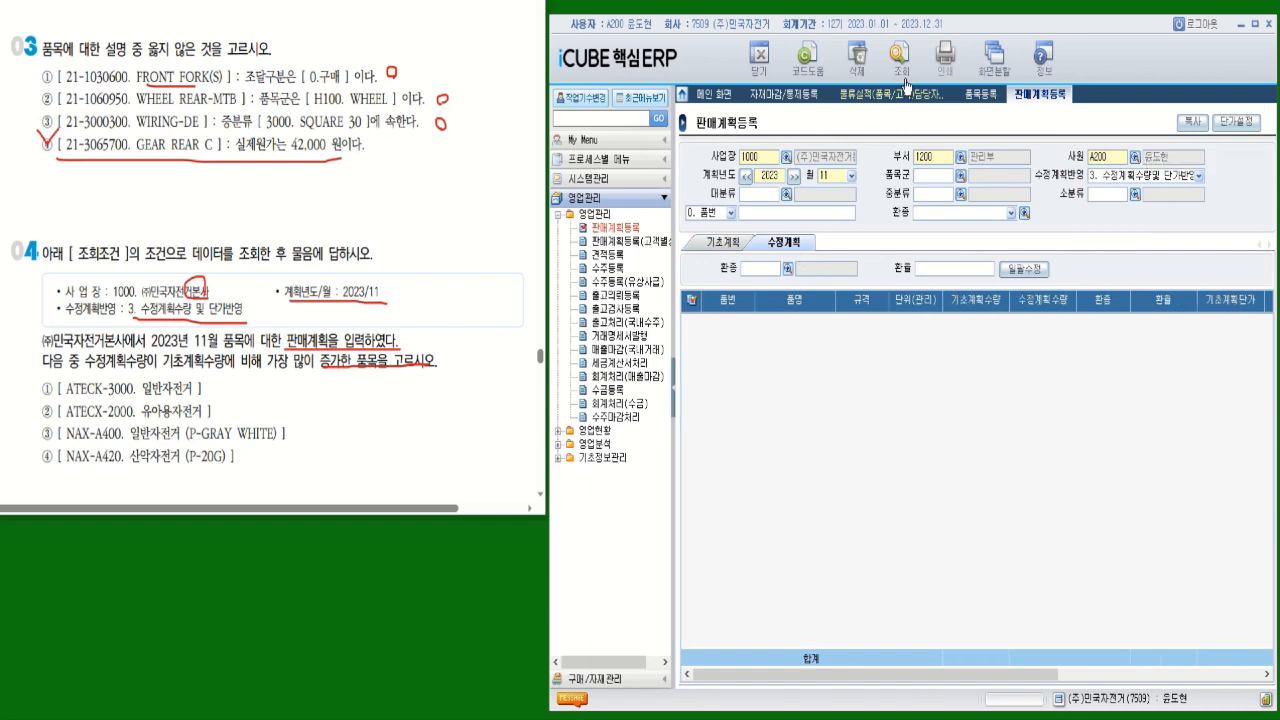
pyautogui.click(901, 73)
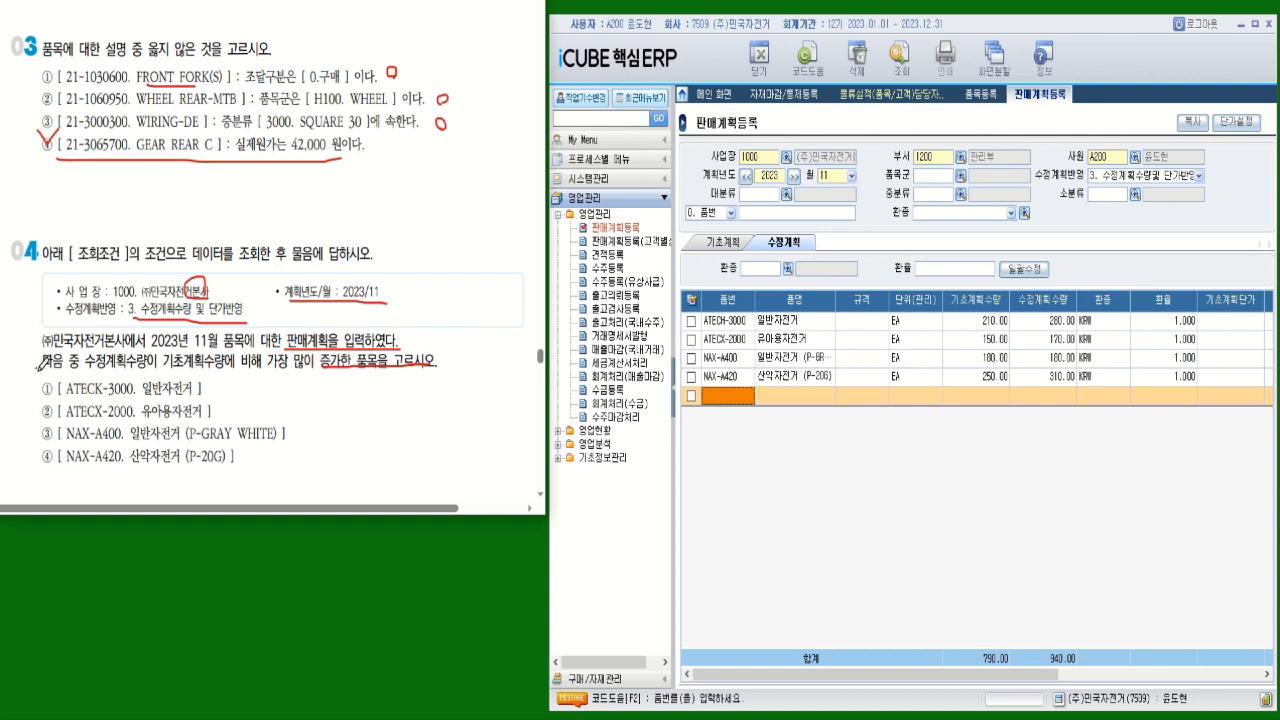
pyautogui.moveTo(38, 370)
pyautogui.mouseDown()
pyautogui.moveTo(48, 386)
pyautogui.moveTo(70, 358)
pyautogui.moveTo(160, 397)
pyautogui.moveTo(214, 395)
pyautogui.mouseUp()
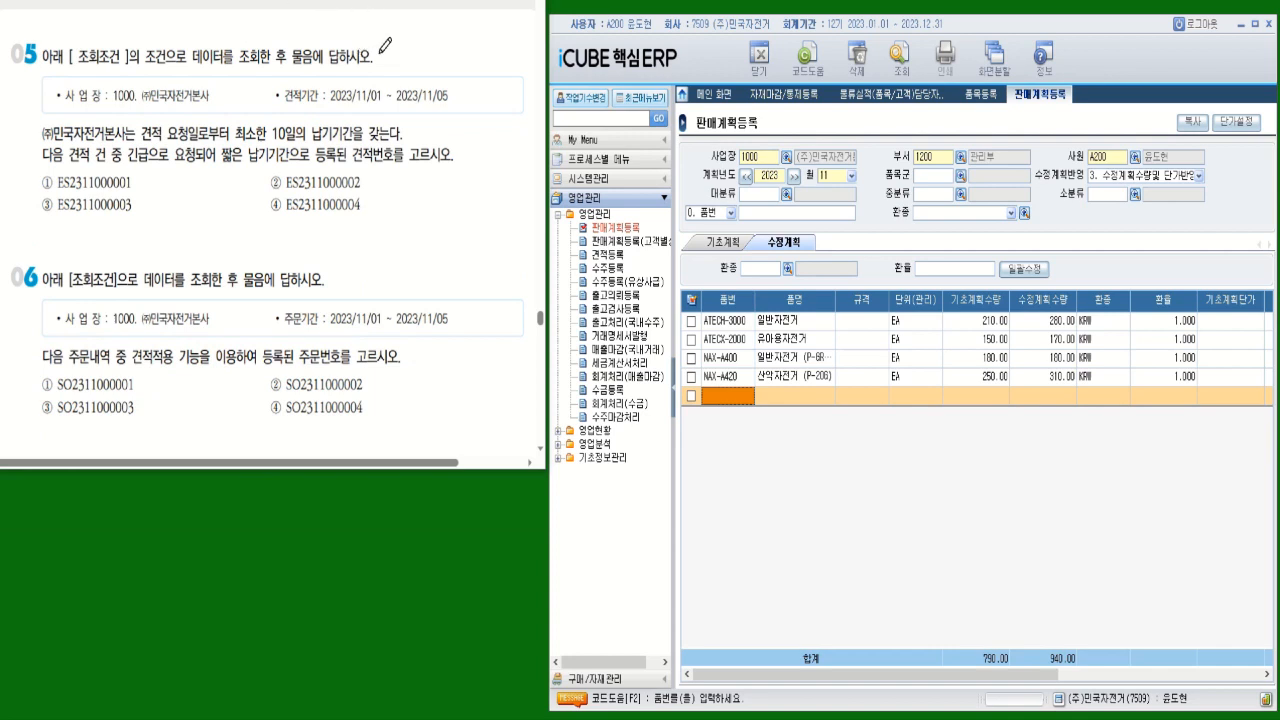
# In question 5, circle 본사 and 긴급, and underline the 견적기간 dates, 10일의 납기기간을 갖는다 and 짧은 납기기간으로 등록된 견적번호를 고르시오
pyautogui.moveTo(210, 88)
pyautogui.mouseDown()
pyautogui.moveTo(198, 104)
pyautogui.moveTo(205, 84)
pyautogui.moveTo(212, 95)
pyautogui.mouseUp()
pyautogui.moveTo(329, 101); pyautogui.dragTo(460, 101)
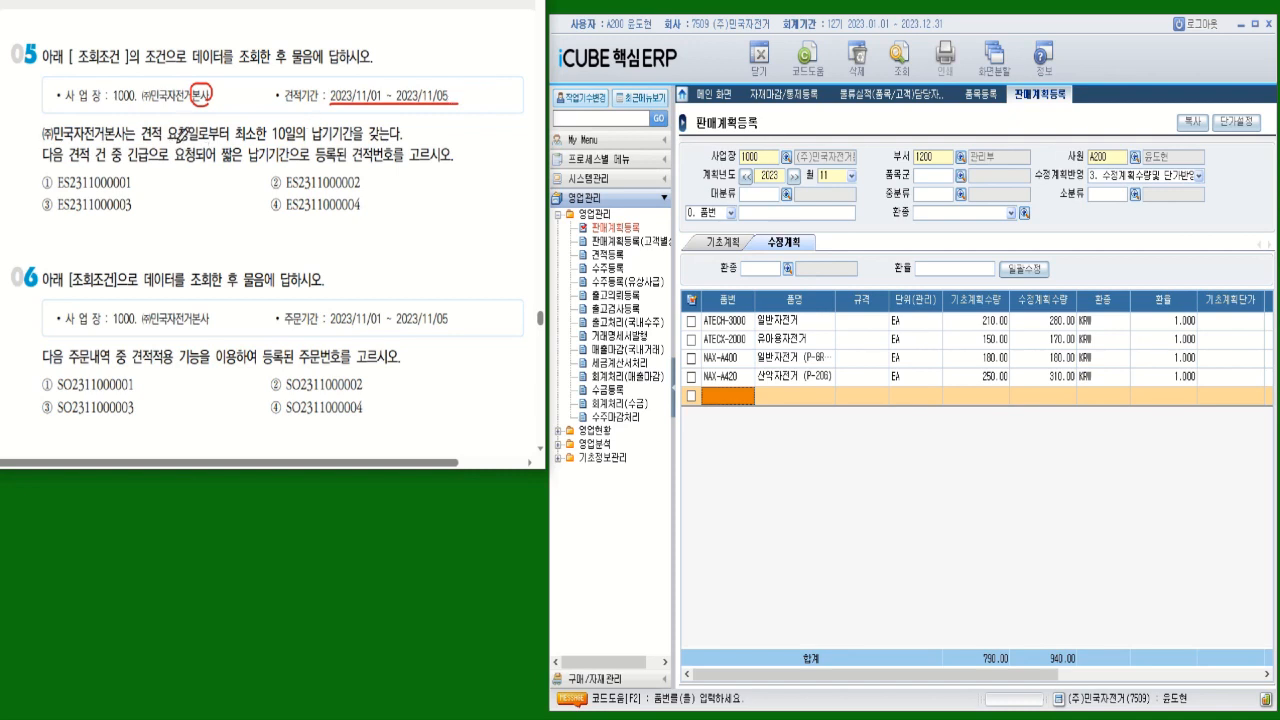
pyautogui.moveTo(272, 139); pyautogui.dragTo(401, 138)
pyautogui.moveTo(139, 145)
pyautogui.mouseDown()
pyautogui.moveTo(131, 165)
pyautogui.moveTo(148, 152)
pyautogui.moveTo(453, 163)
pyautogui.mouseUp()
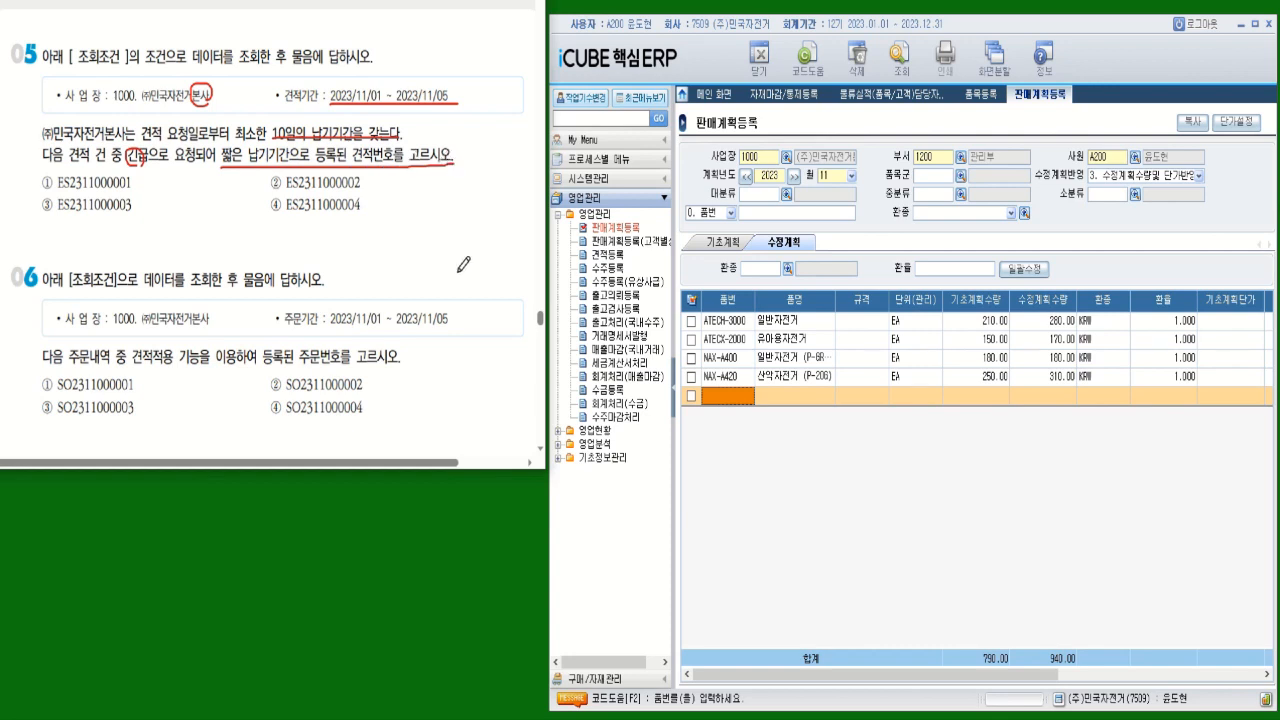
# Open the 견적등록 screen and query the quotations with 견적기간 2023/11/01 ~ 2023/11/05
pyautogui.click(616, 258)
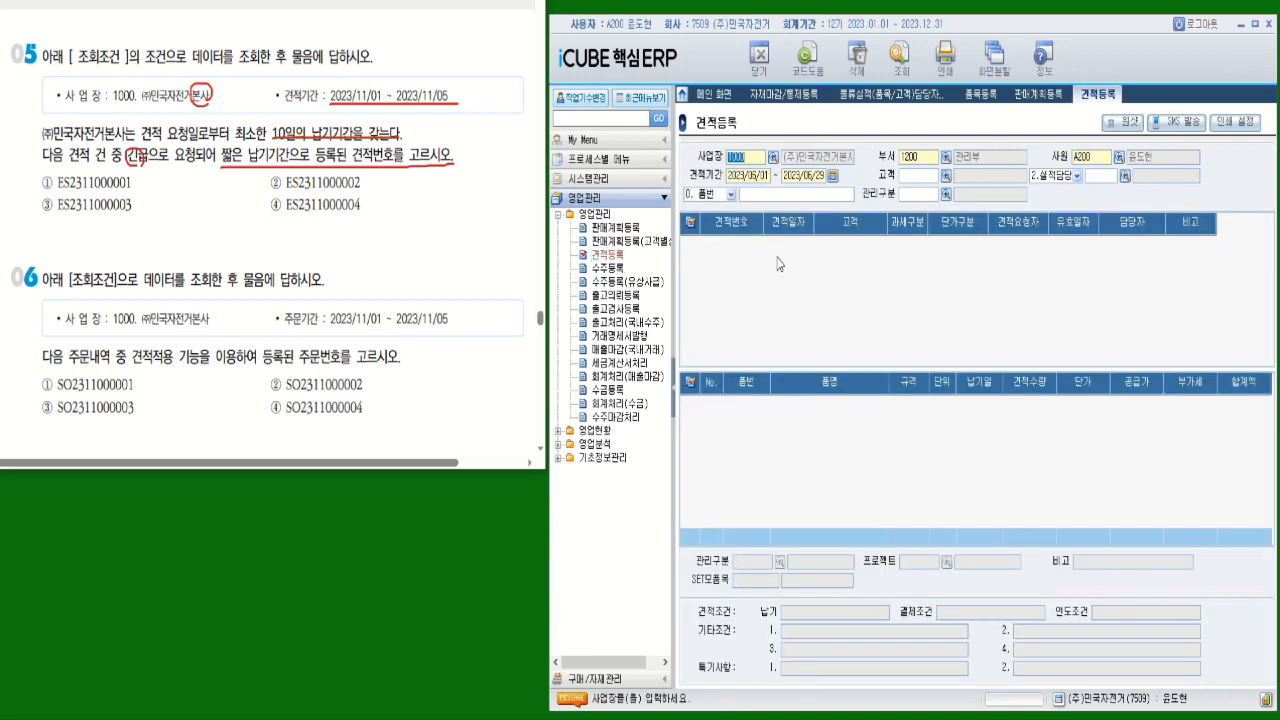
pyautogui.click(760, 177)
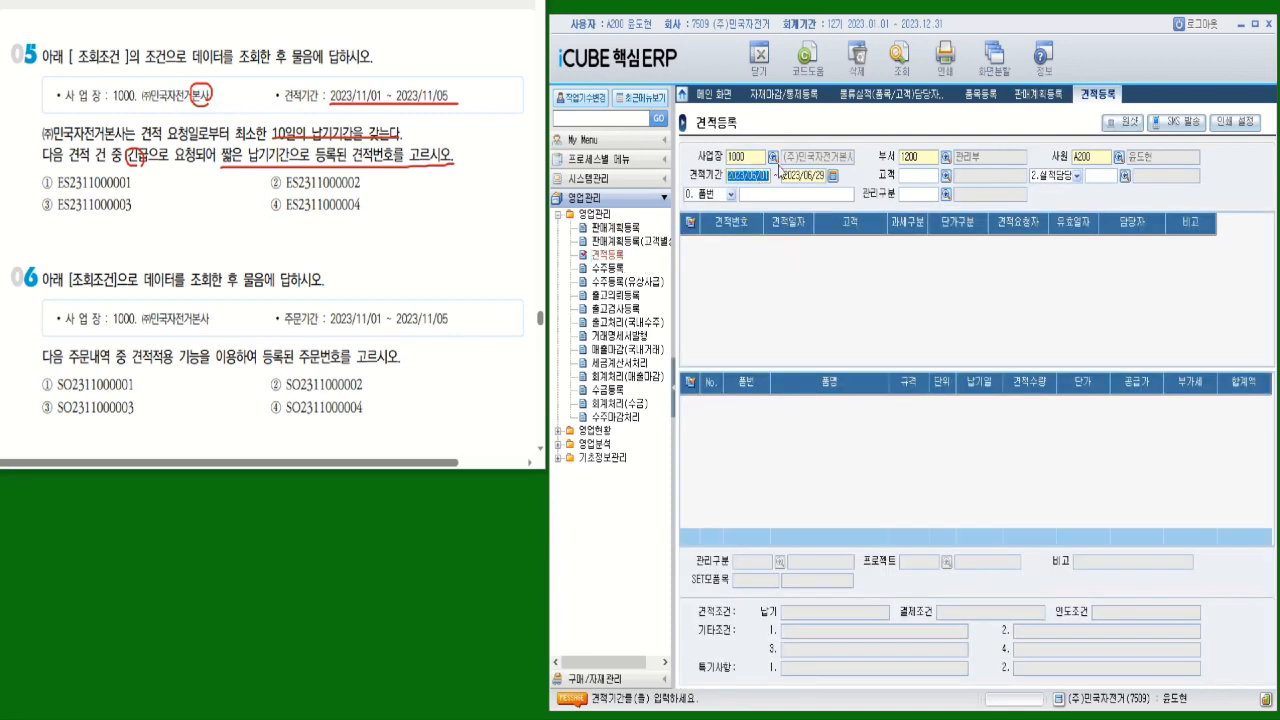
pyautogui.write('1101')
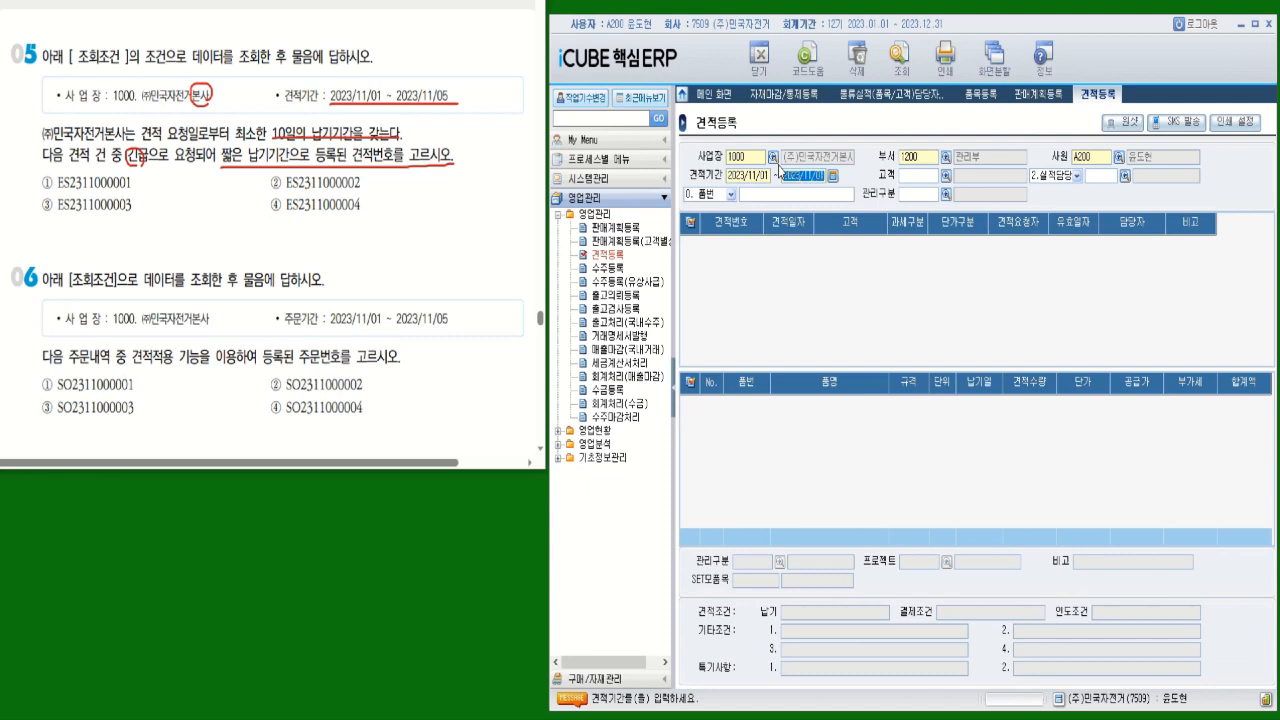
pyautogui.write('20231105')
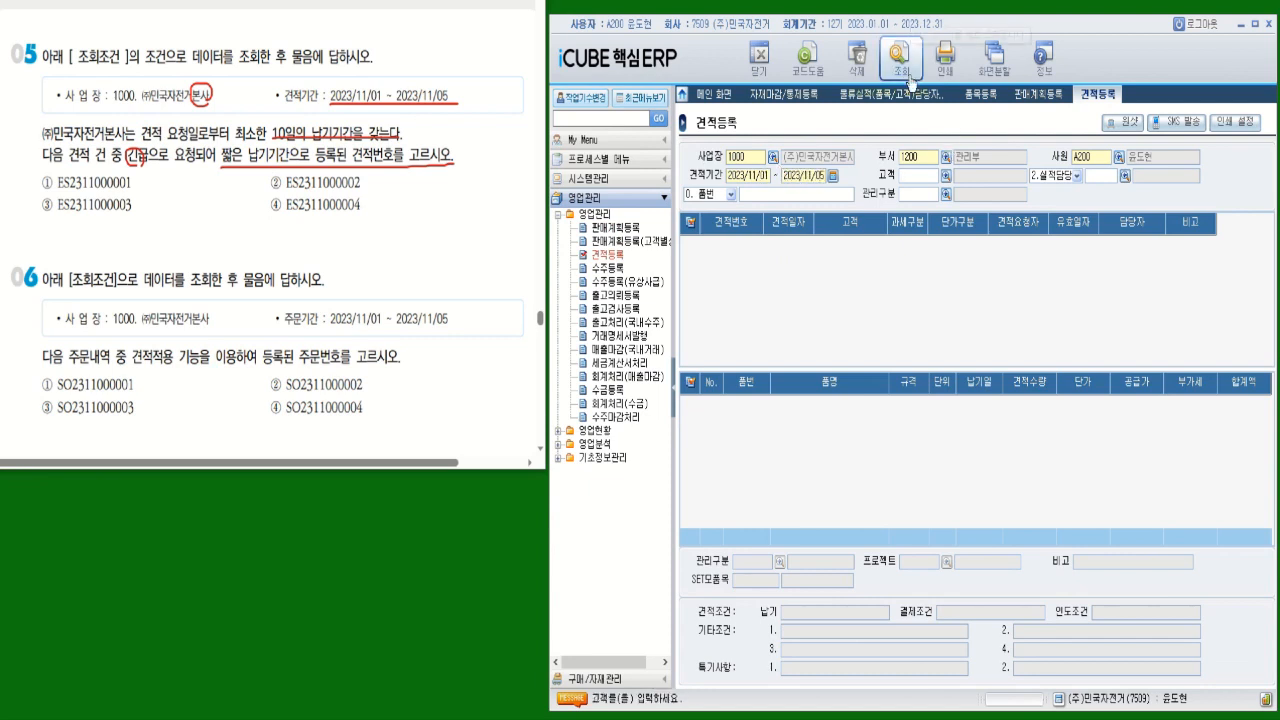
pyautogui.click(900, 58)
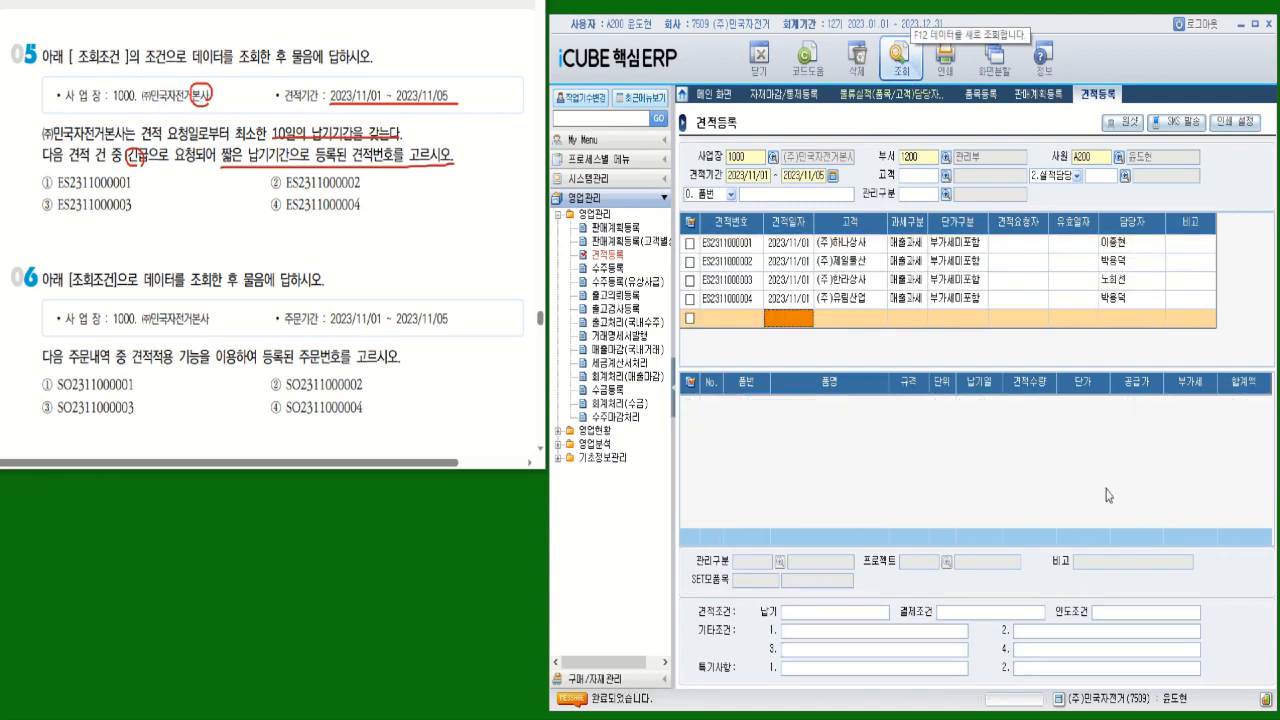
# Compare the 납기일 of the four quotations' items, and tick and underline option ① as question 5's answer
pyautogui.click(808, 245)
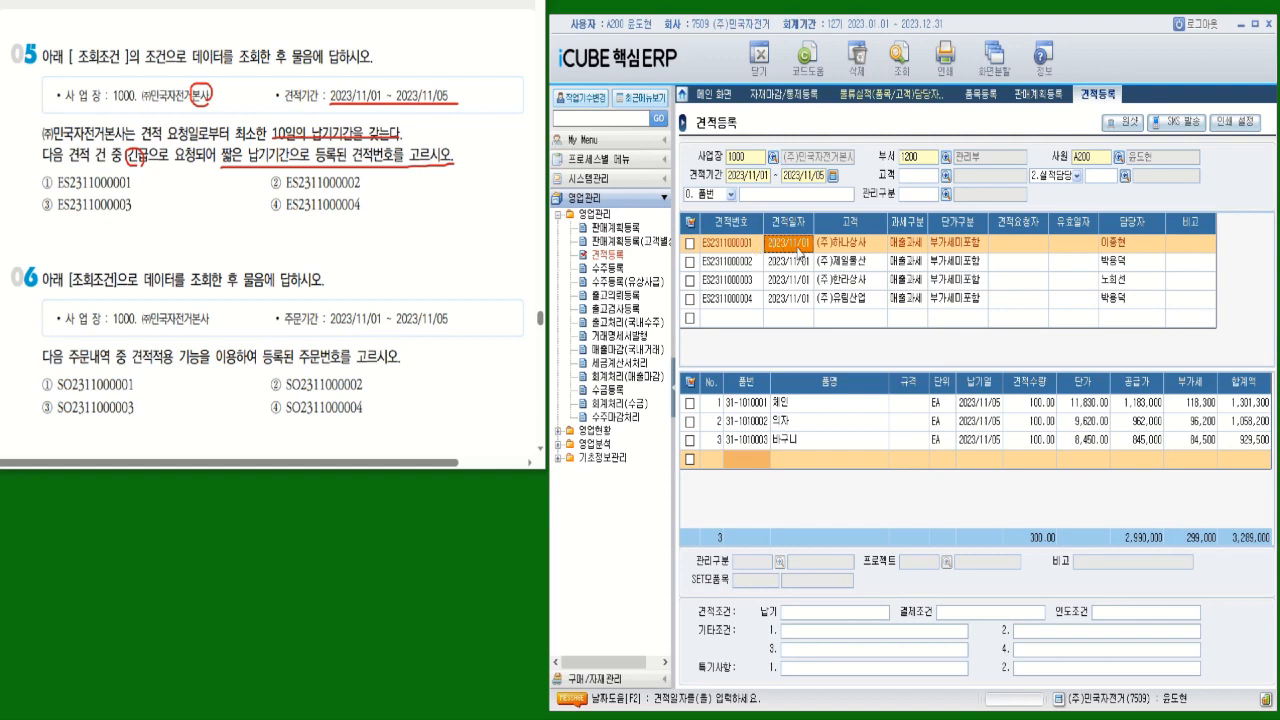
pyautogui.click(1000, 410)
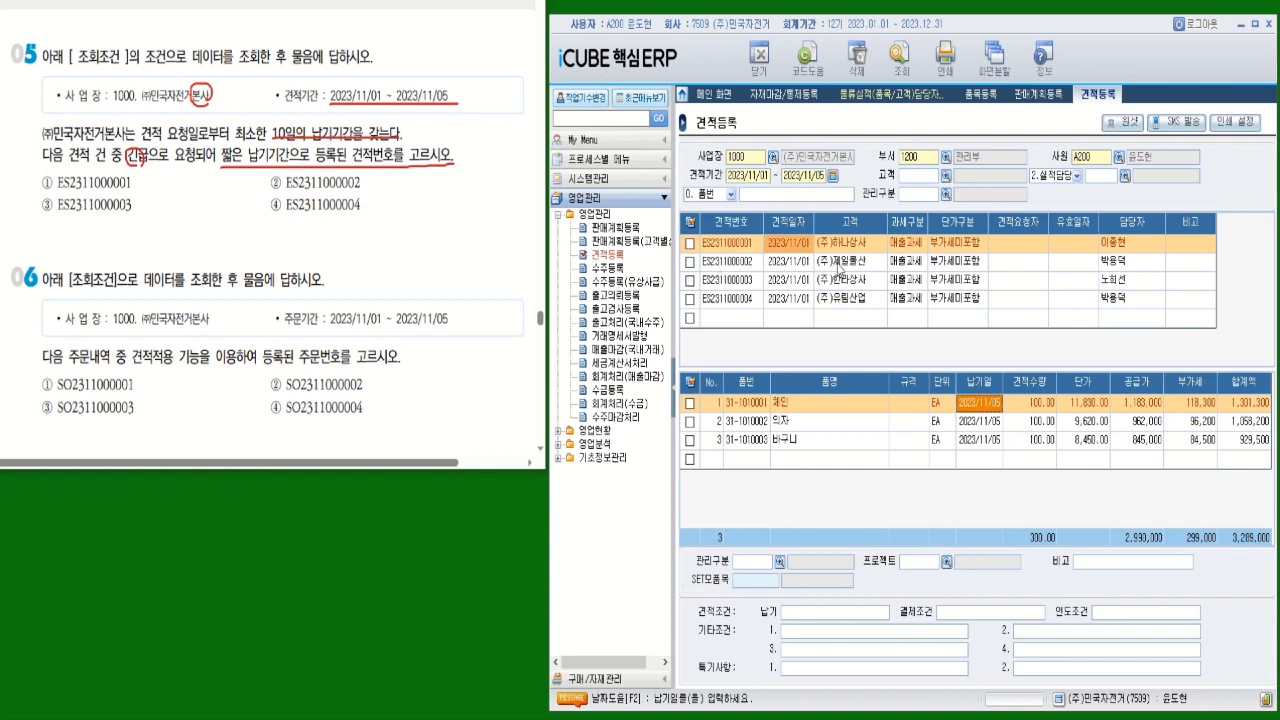
pyautogui.click(838, 263)
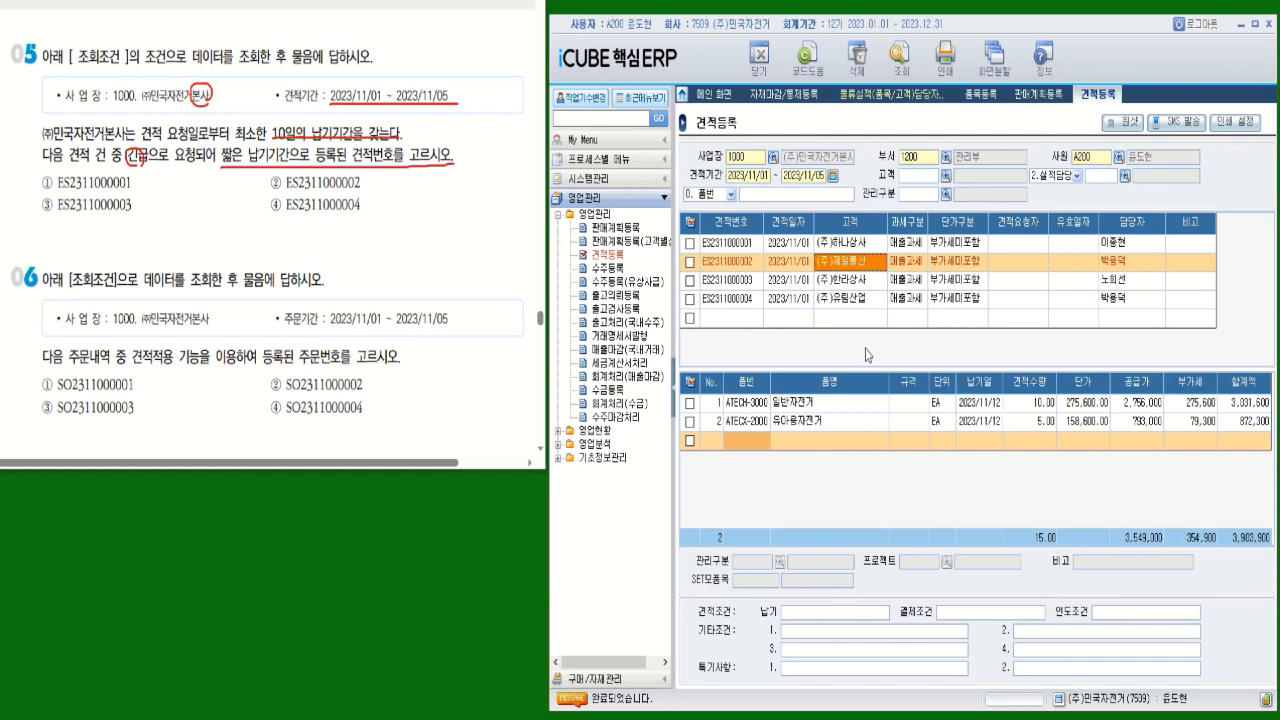
pyautogui.click(841, 281)
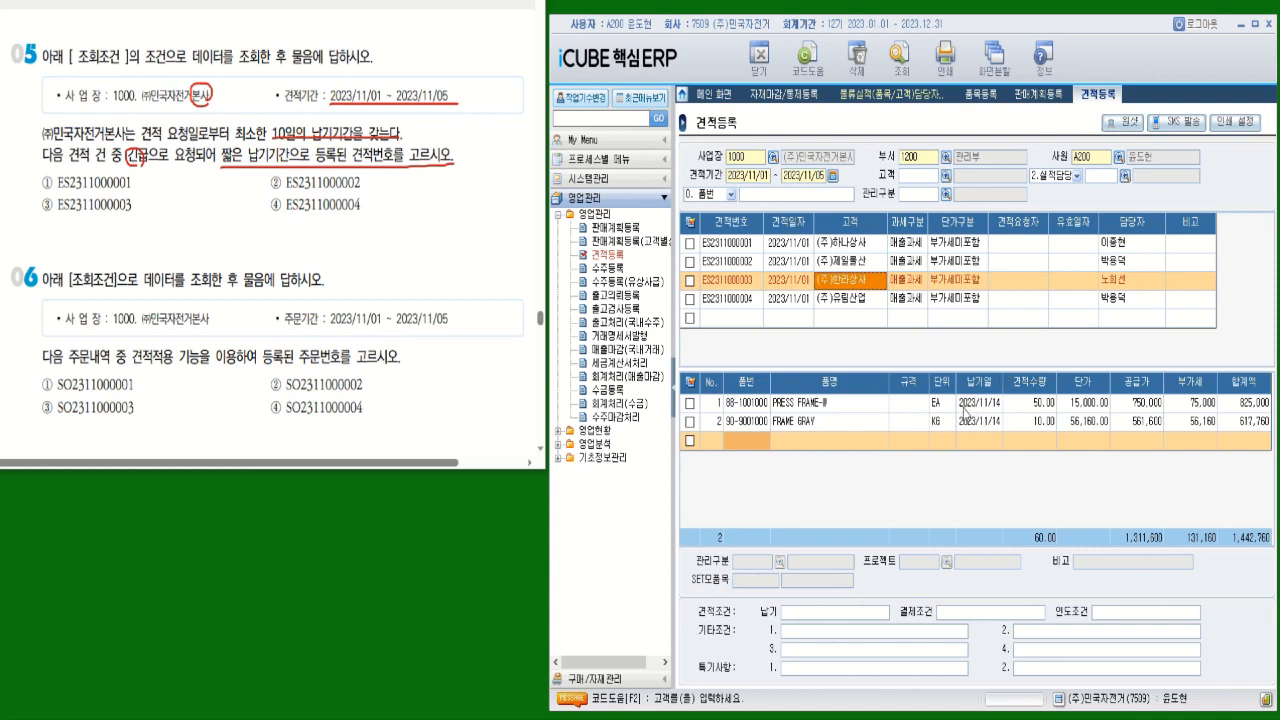
pyautogui.click(763, 303)
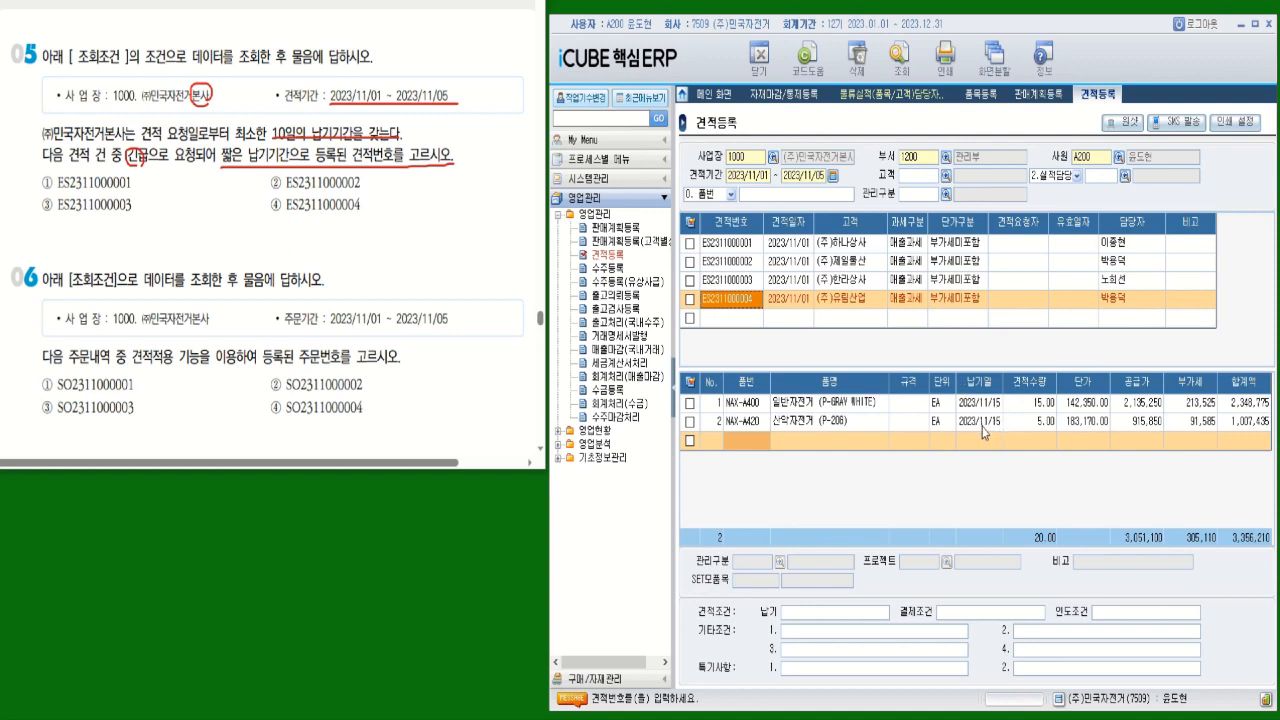
pyautogui.click(852, 243)
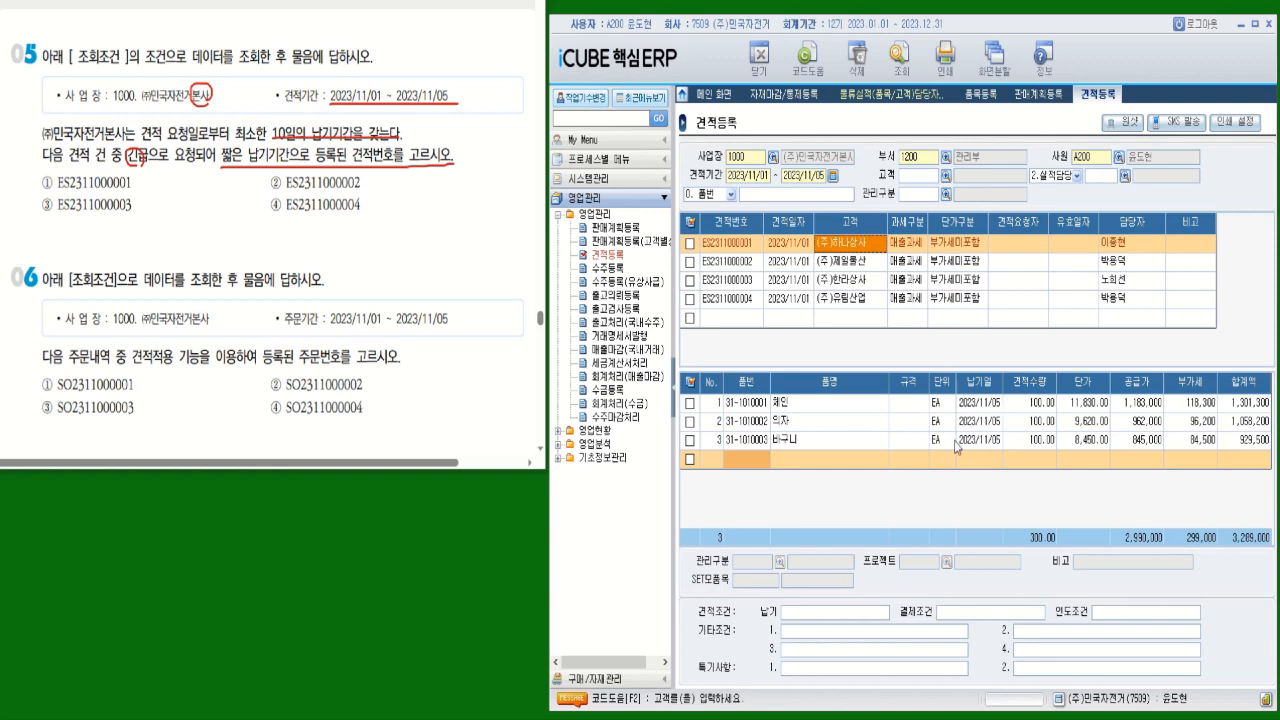
pyautogui.moveTo(41, 175)
pyautogui.mouseDown()
pyautogui.moveTo(49, 188)
pyautogui.moveTo(63, 168)
pyautogui.moveTo(148, 194)
pyautogui.mouseUp()
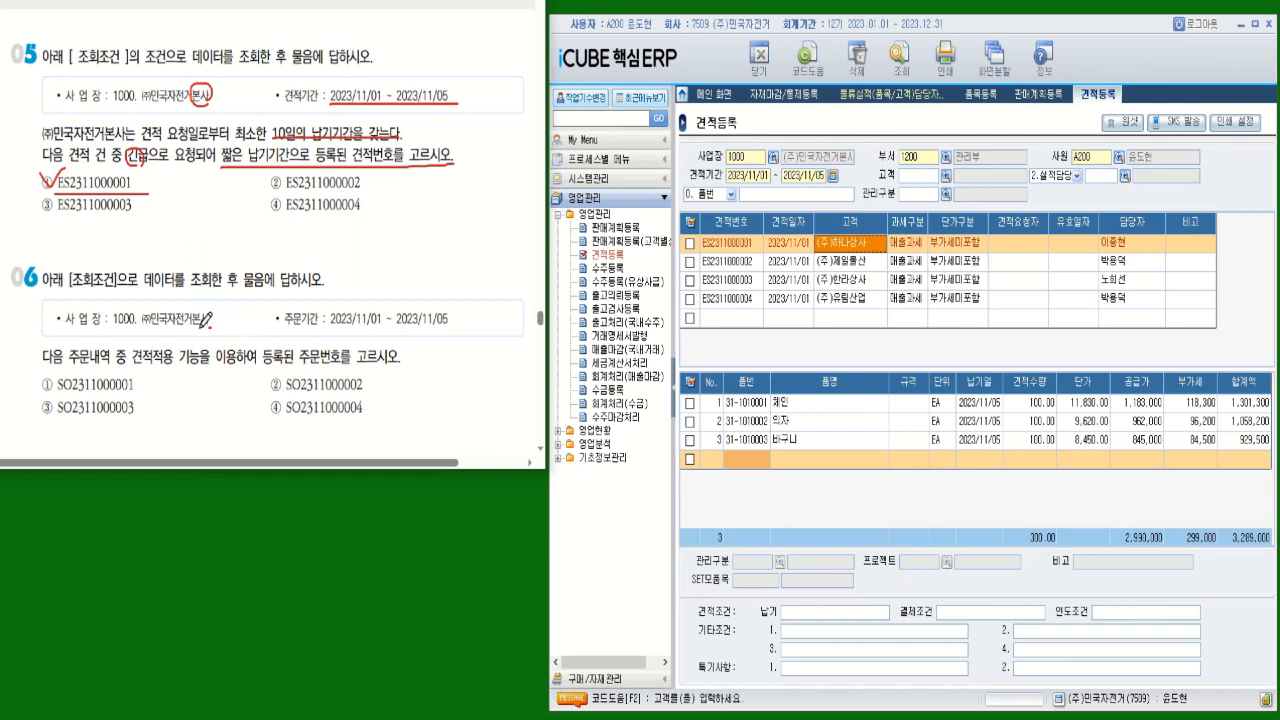
# In question 6, circle 본사 and 견적적용, and underline the 주문기간 dates and 견적적용 기능을
pyautogui.moveTo(208, 326)
pyautogui.mouseDown()
pyautogui.moveTo(208, 306)
pyautogui.moveTo(212, 326)
pyautogui.mouseUp()
pyautogui.moveTo(331, 327); pyautogui.dragTo(440, 328)
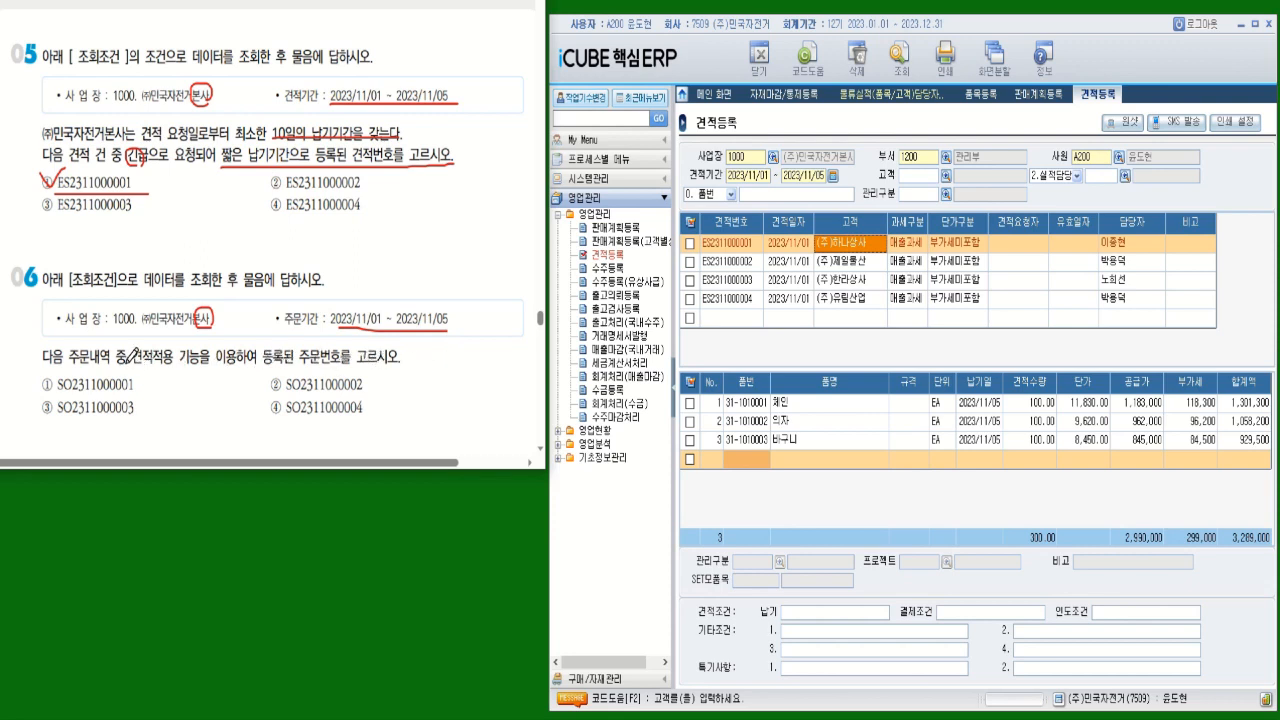
pyautogui.moveTo(128, 364)
pyautogui.mouseDown()
pyautogui.moveTo(152, 364)
pyautogui.moveTo(182, 338)
pyautogui.moveTo(138, 334)
pyautogui.moveTo(140, 362)
pyautogui.moveTo(232, 362)
pyautogui.mouseUp()
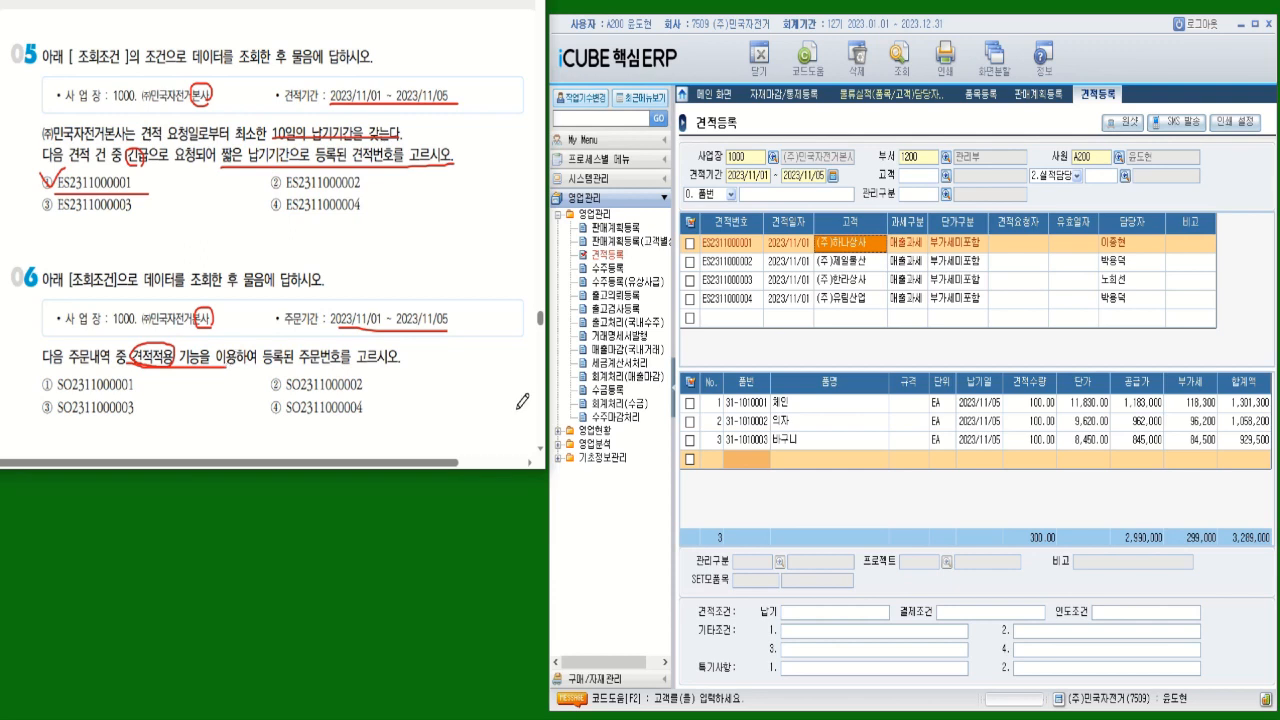
# Open the 수주등록 screen and query the orders with 주문기간 2023/11/01 ~ 2023/11/05
pyautogui.click(607, 268)
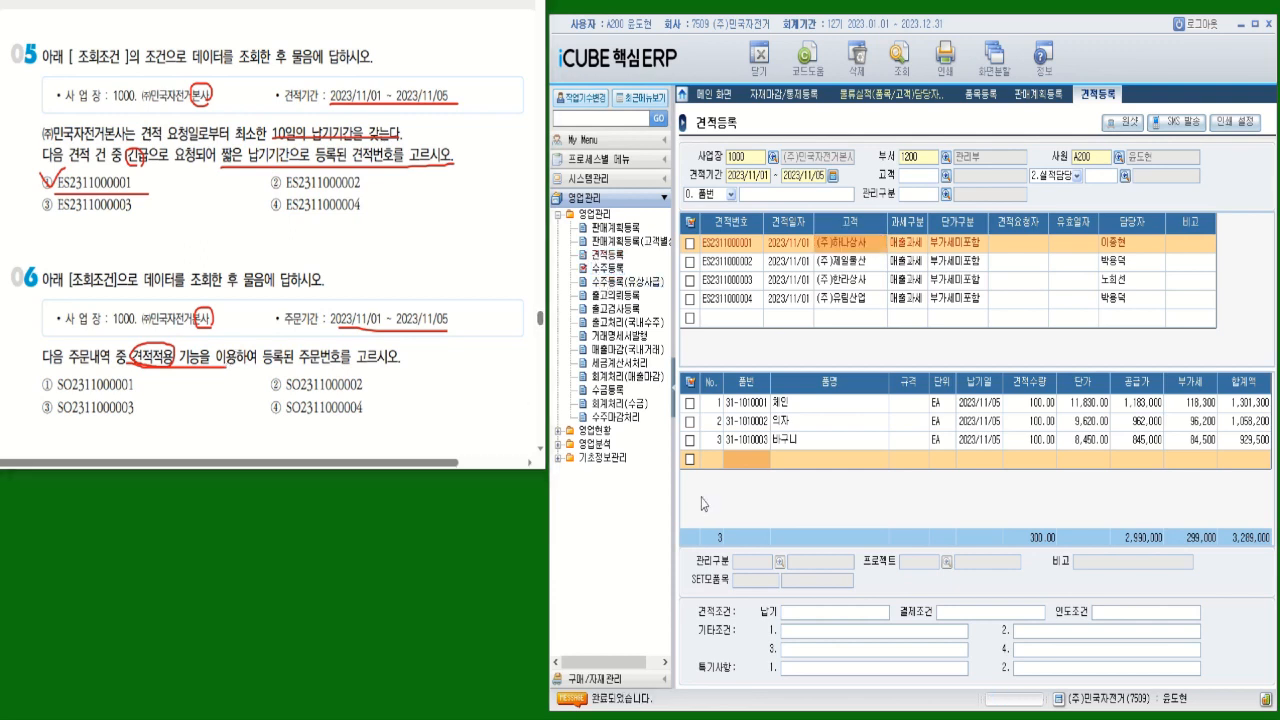
pyautogui.click(767, 175)
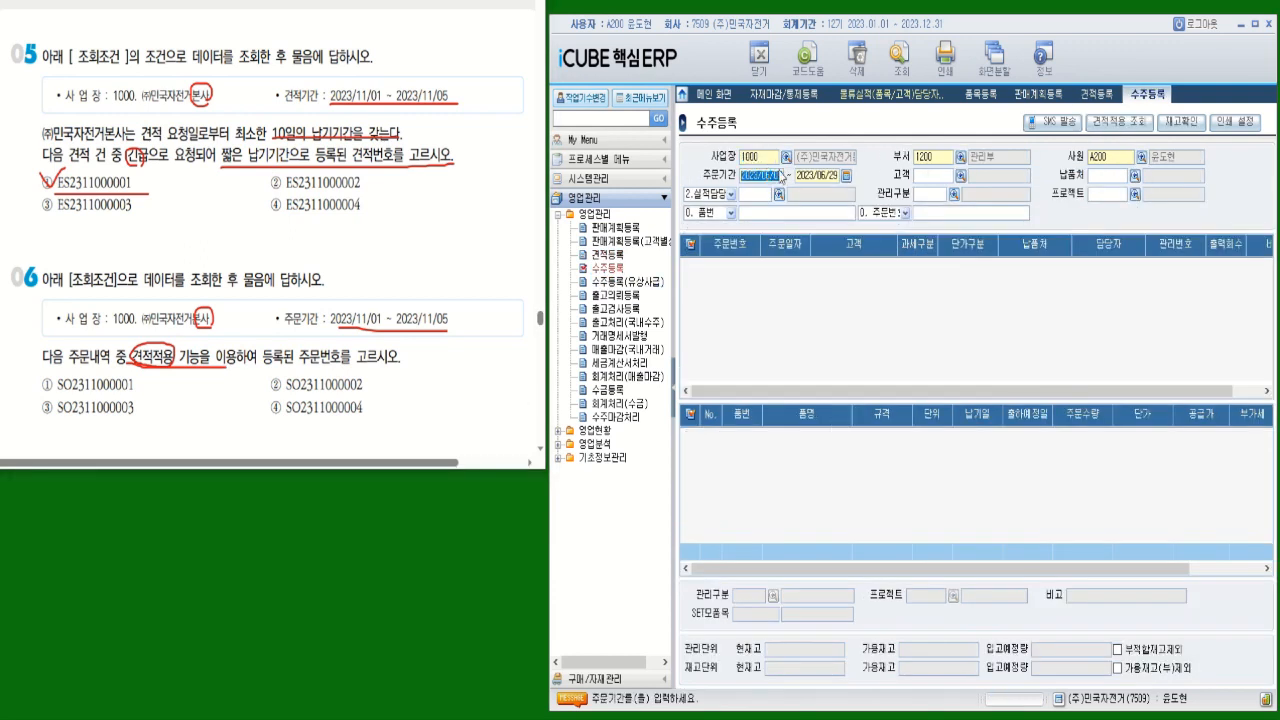
pyautogui.write('2023110')
pyautogui.write('120')
pyautogui.write('231105')
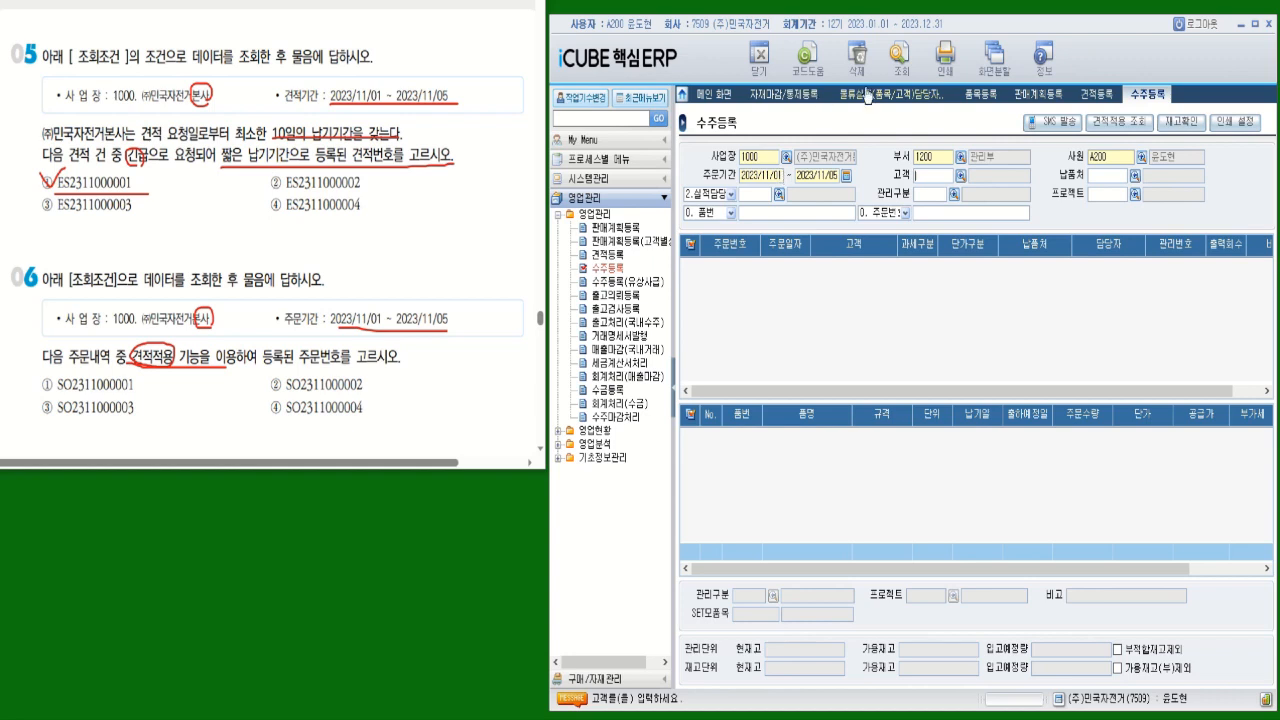
pyautogui.click(900, 58)
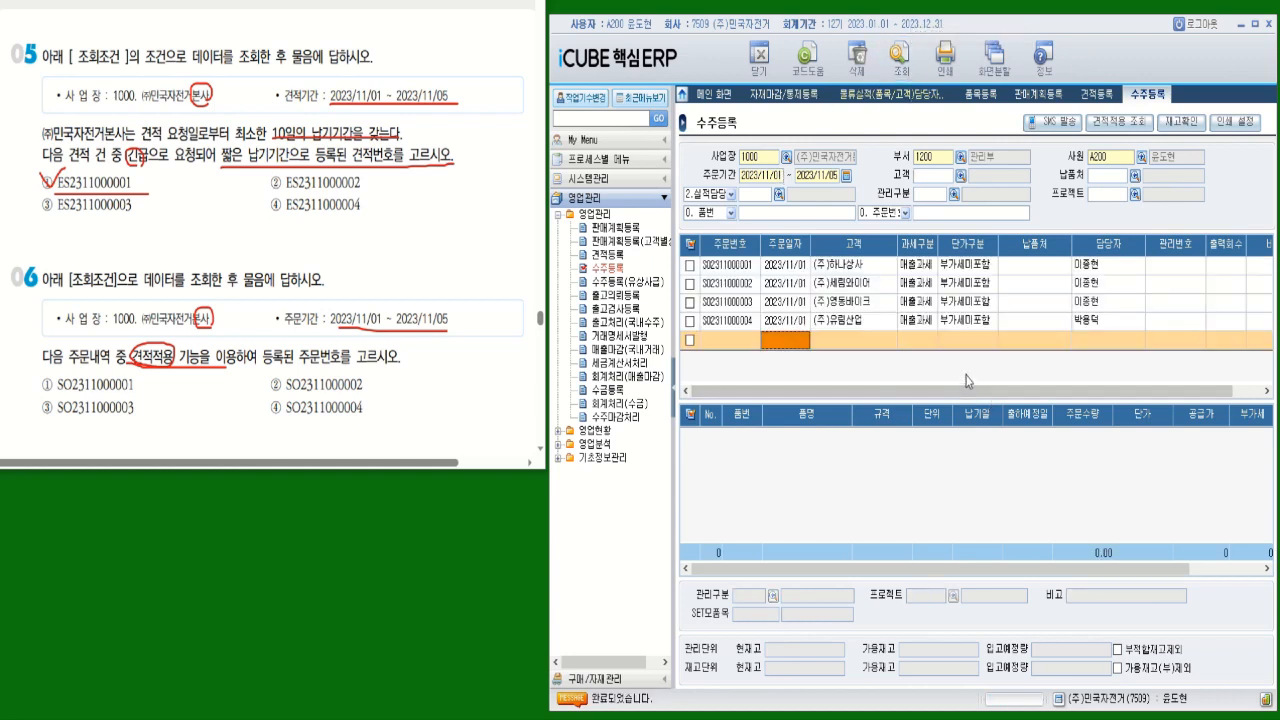
# Check the [수주등록] 이력정보 of the first item in the (주)하나상사 order, and close the history window
pyautogui.click(828, 270)
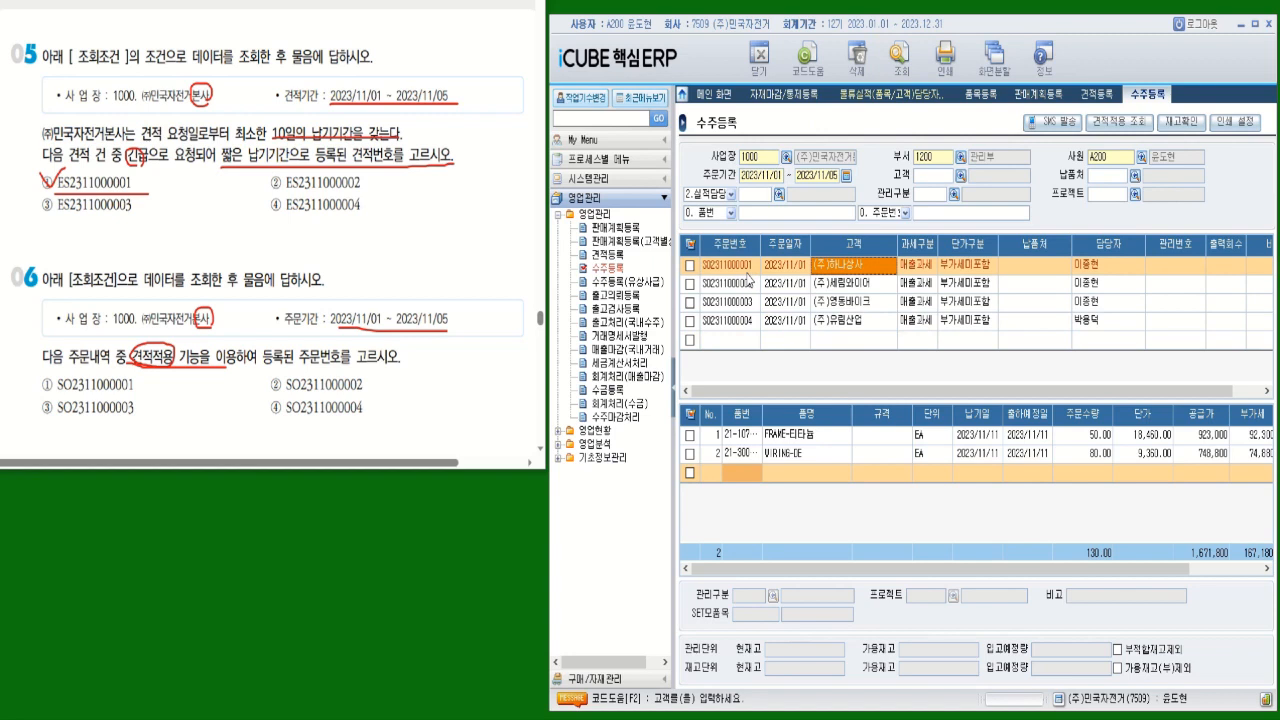
pyautogui.click(806, 440)
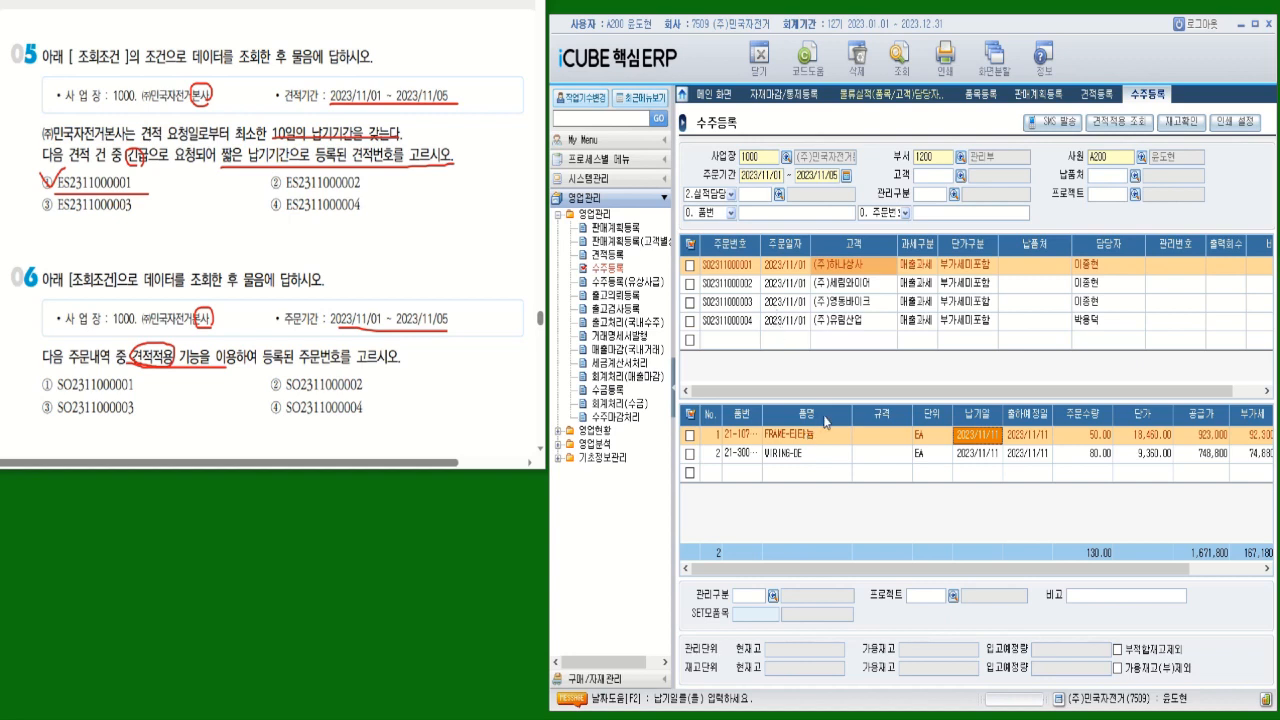
pyautogui.rightClick(745, 445)
pyautogui.click(745, 445)
pyautogui.rightClick(770, 441)
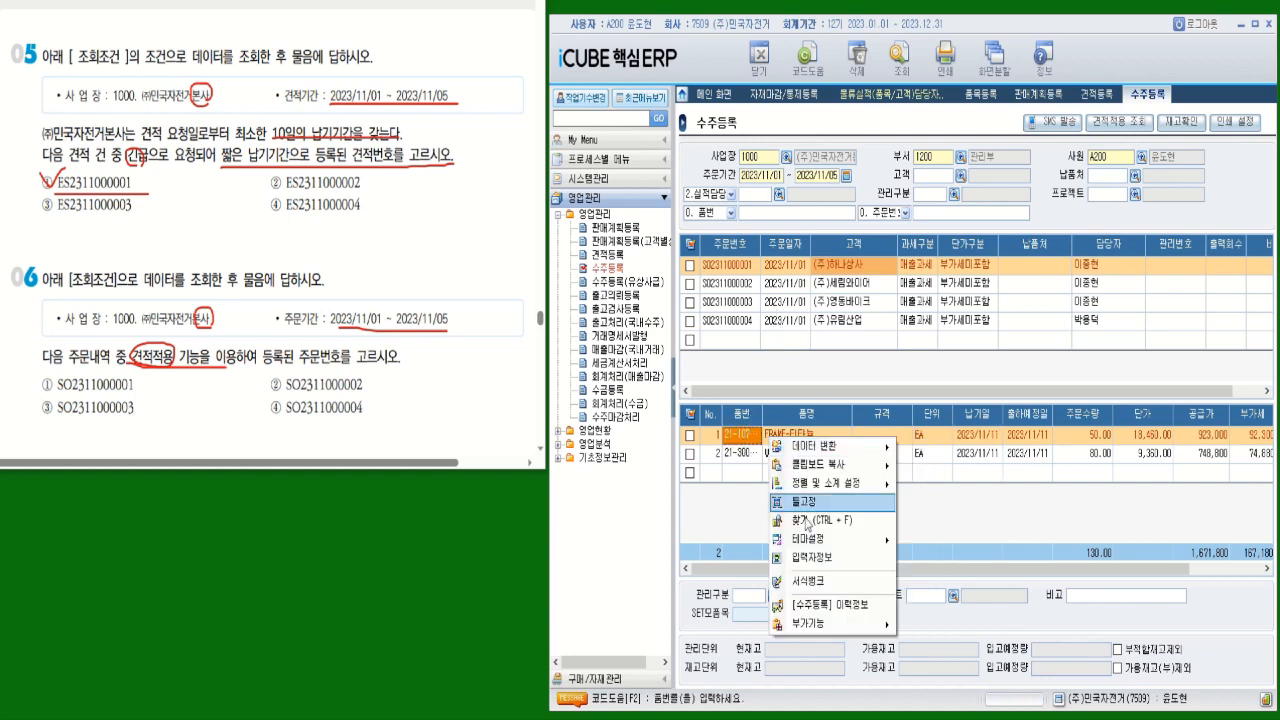
pyautogui.click(830, 606)
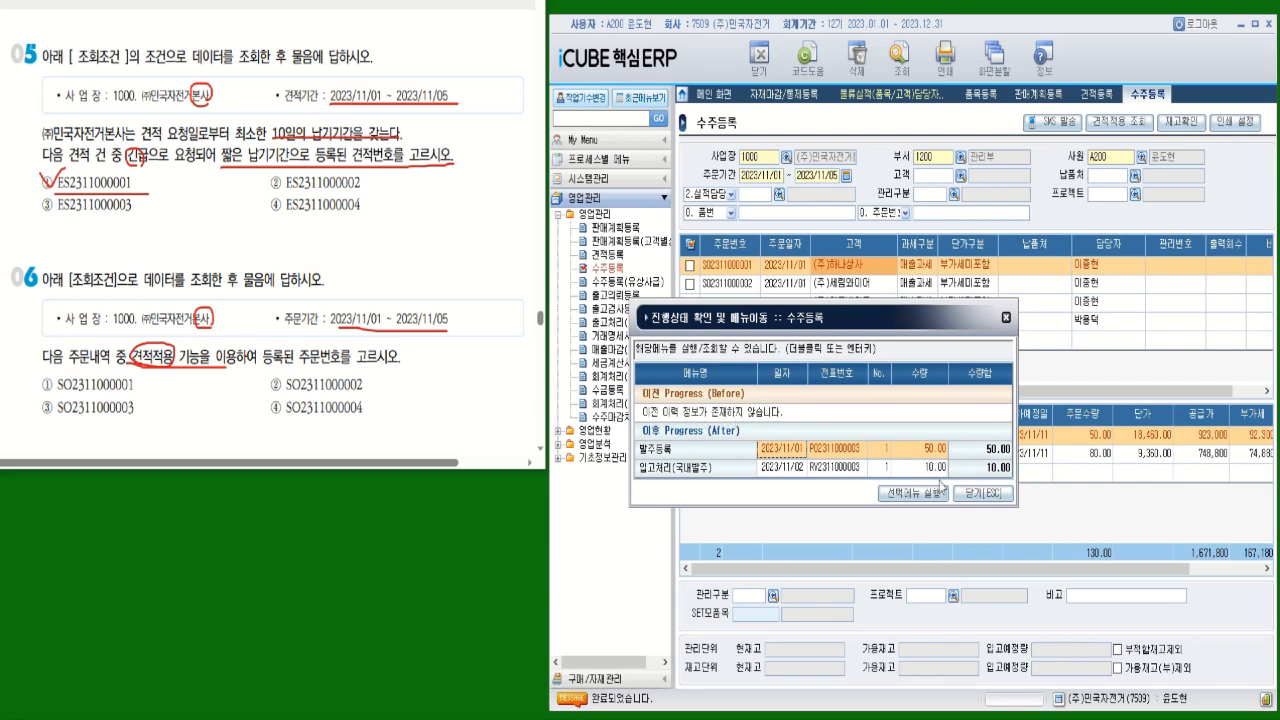
pyautogui.click(980, 494)
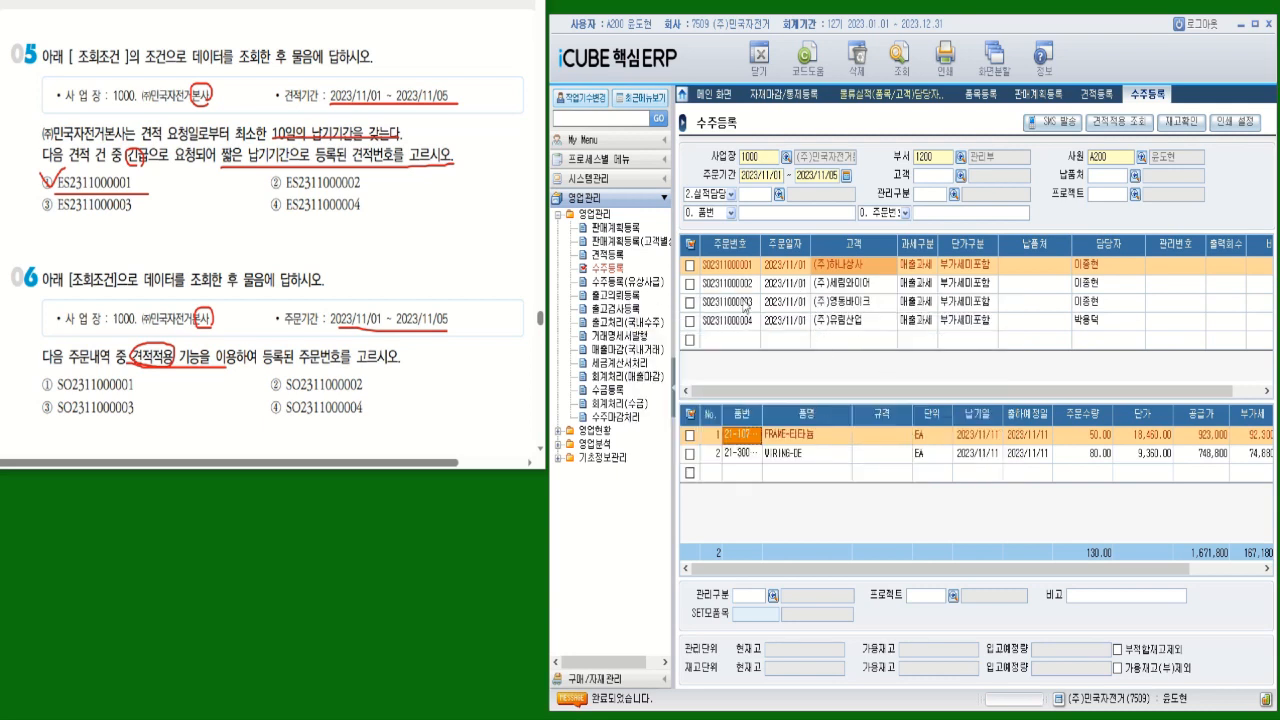
# Check the [수주등록] 이력정보 of GEAR REAR C in the (주)세림와이어 order, and dismiss the message
pyautogui.click(750, 285)
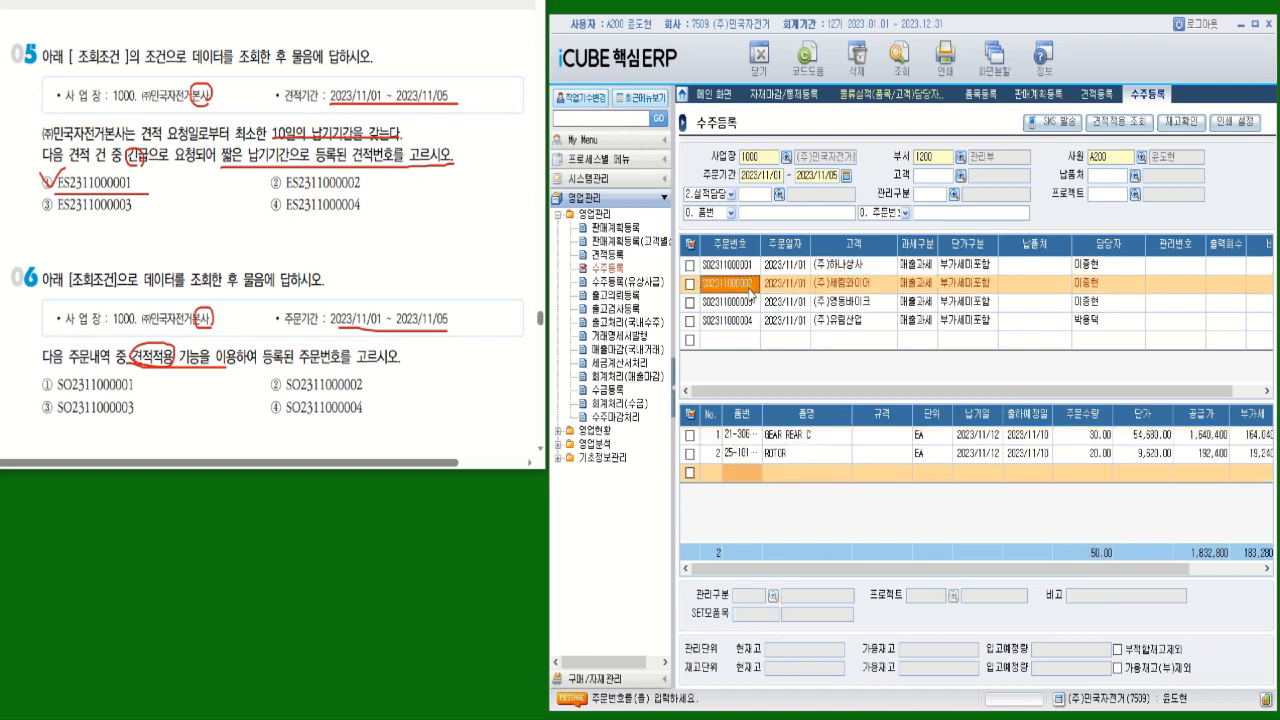
pyautogui.click(758, 440)
pyautogui.rightClick(759, 444)
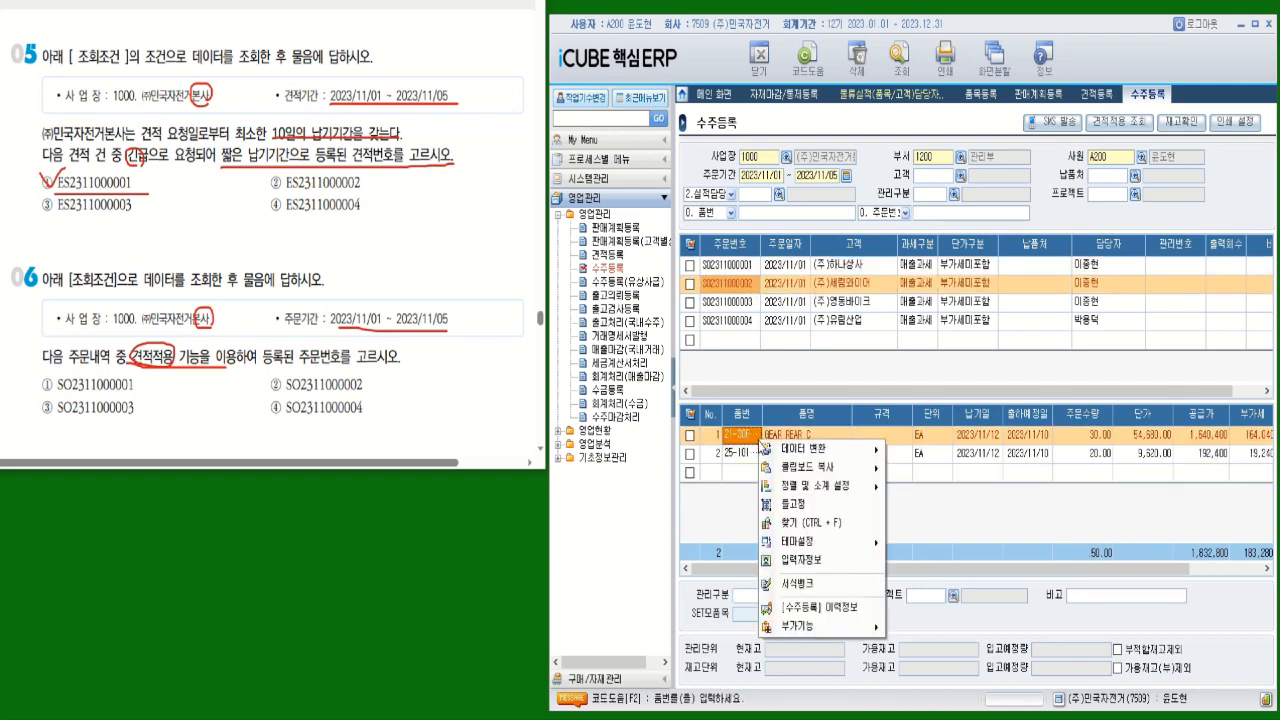
pyautogui.click(833, 608)
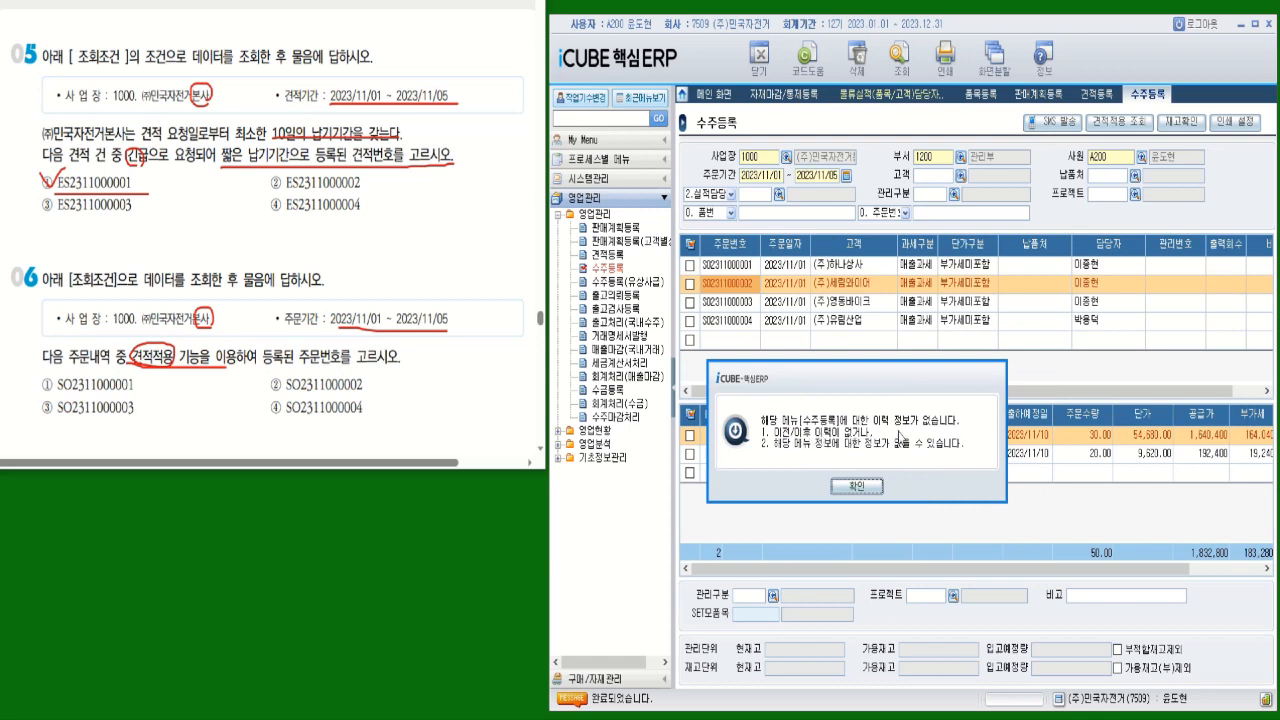
pyautogui.click(857, 486)
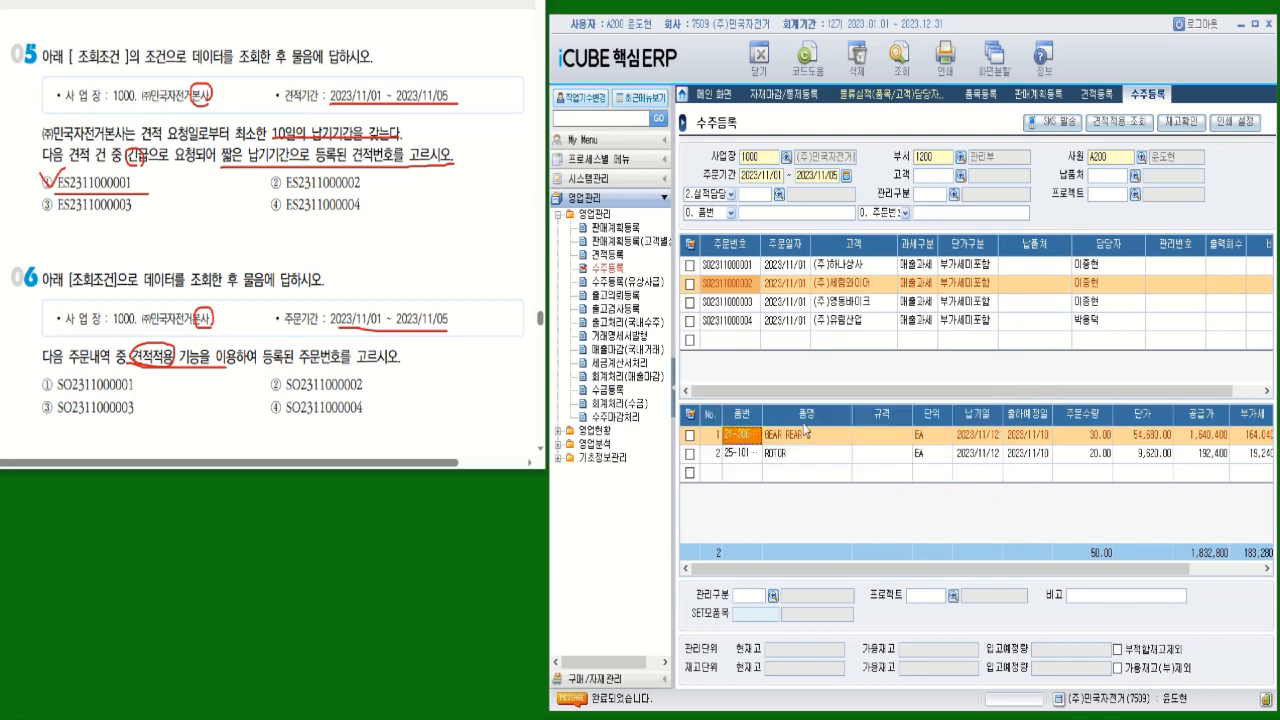
# Check the [수주등록] 이력정보 of the first item in the (주)영동바이크 order, and dismiss the message
pyautogui.click(745, 304)
pyautogui.rightClick(745, 306)
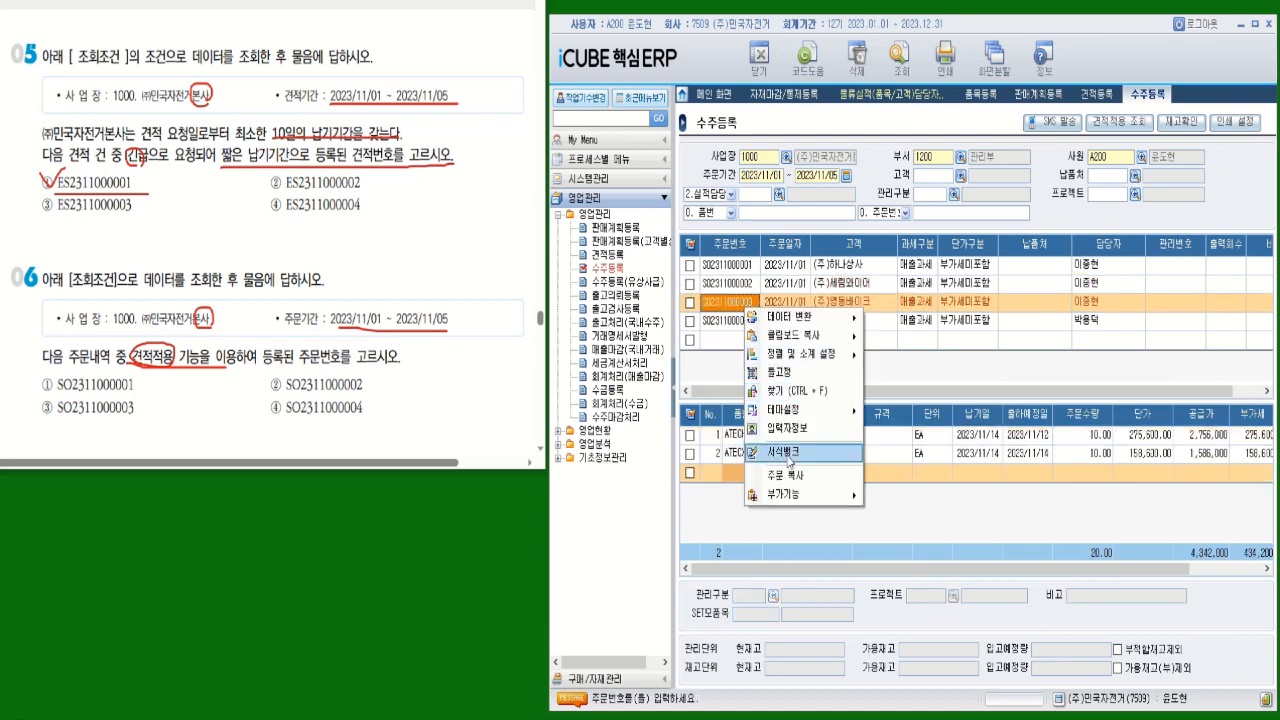
pyautogui.click(803, 511)
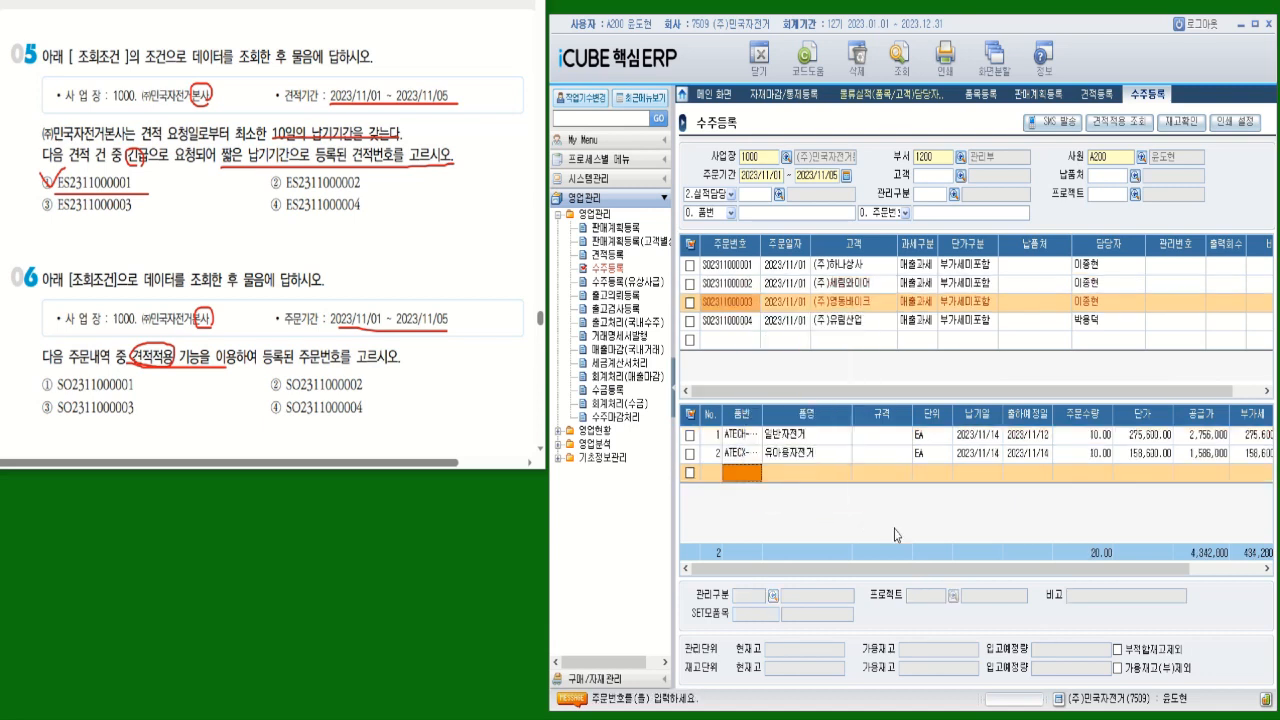
pyautogui.click(743, 440)
pyautogui.rightClick(743, 440)
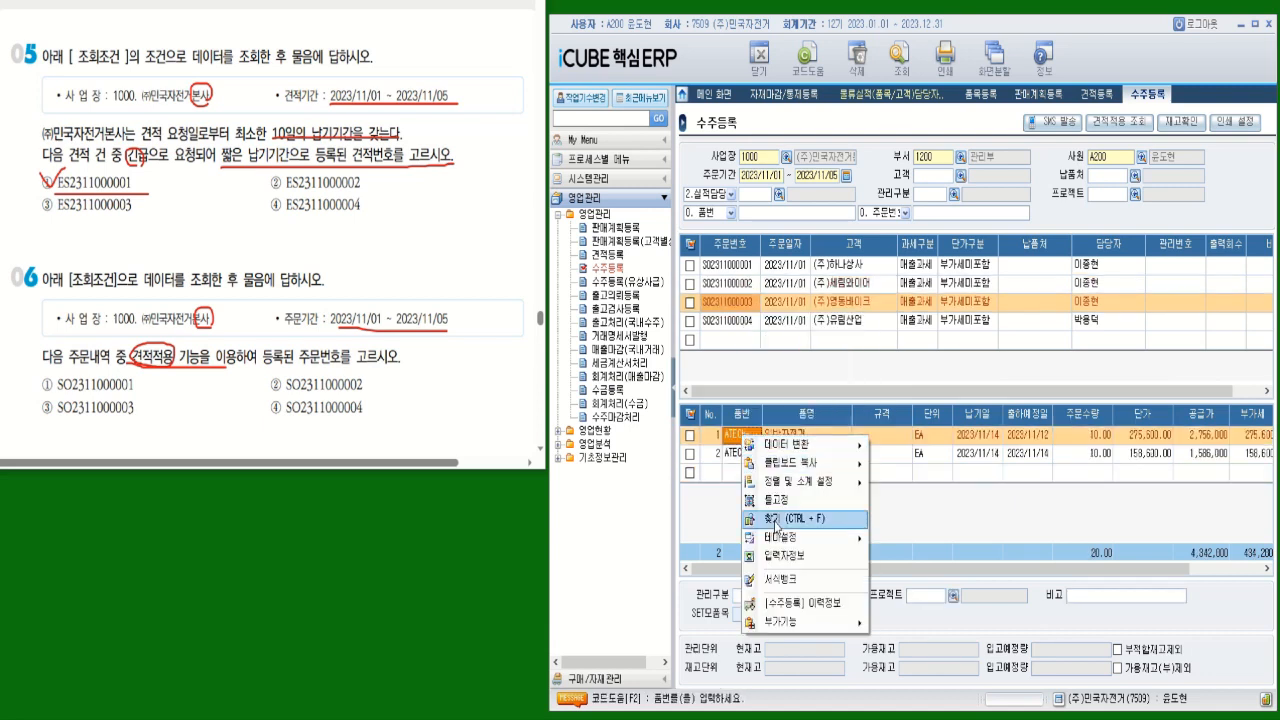
pyautogui.click(800, 610)
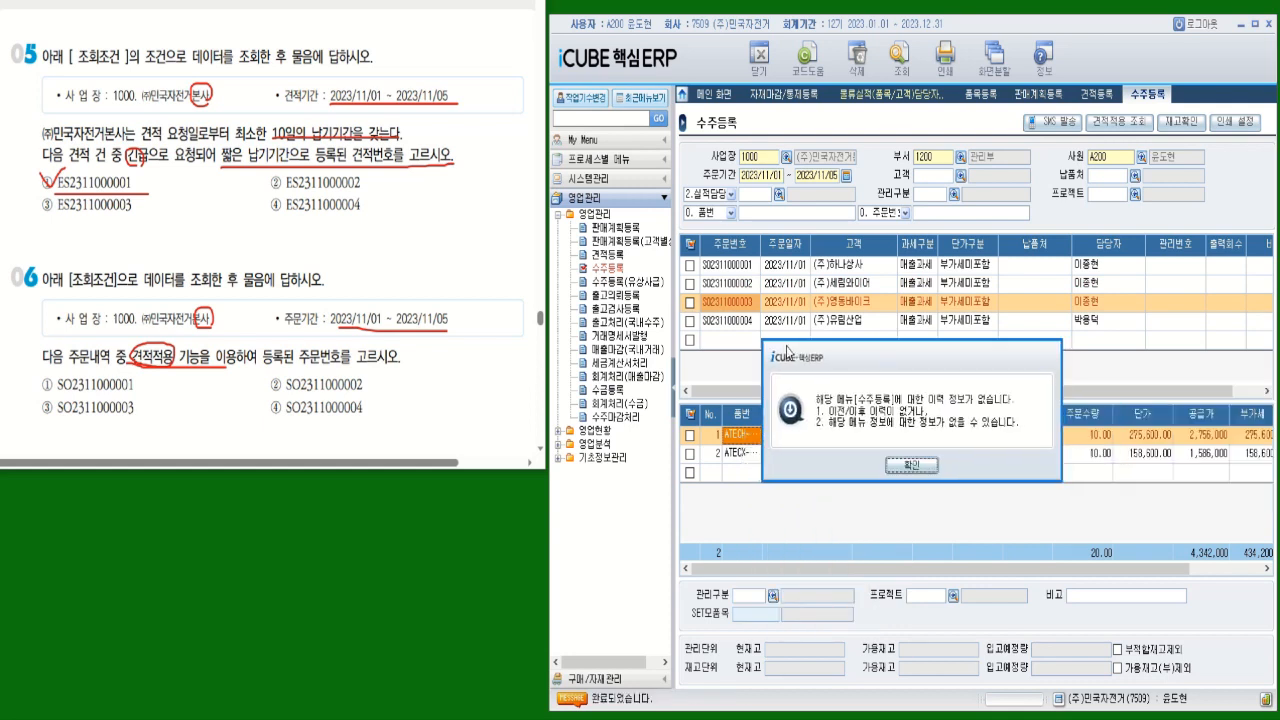
pyautogui.click(929, 470)
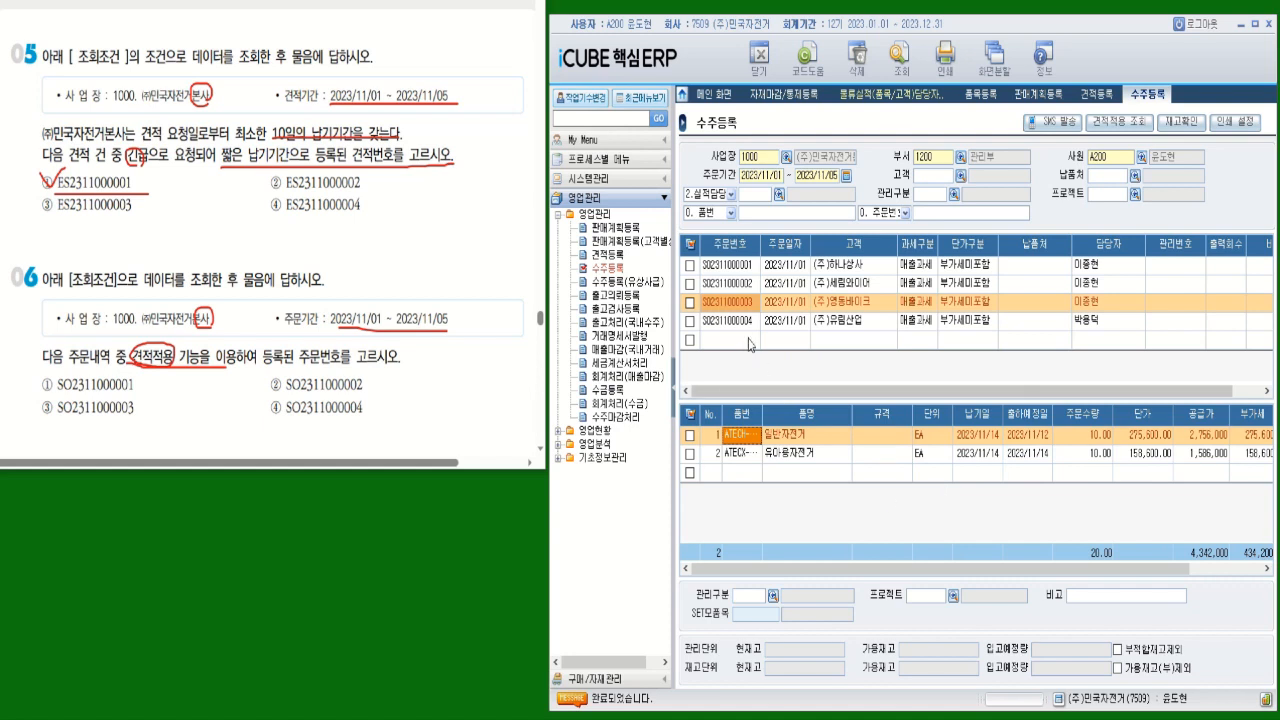
pyautogui.click(743, 325)
pyautogui.click(743, 326)
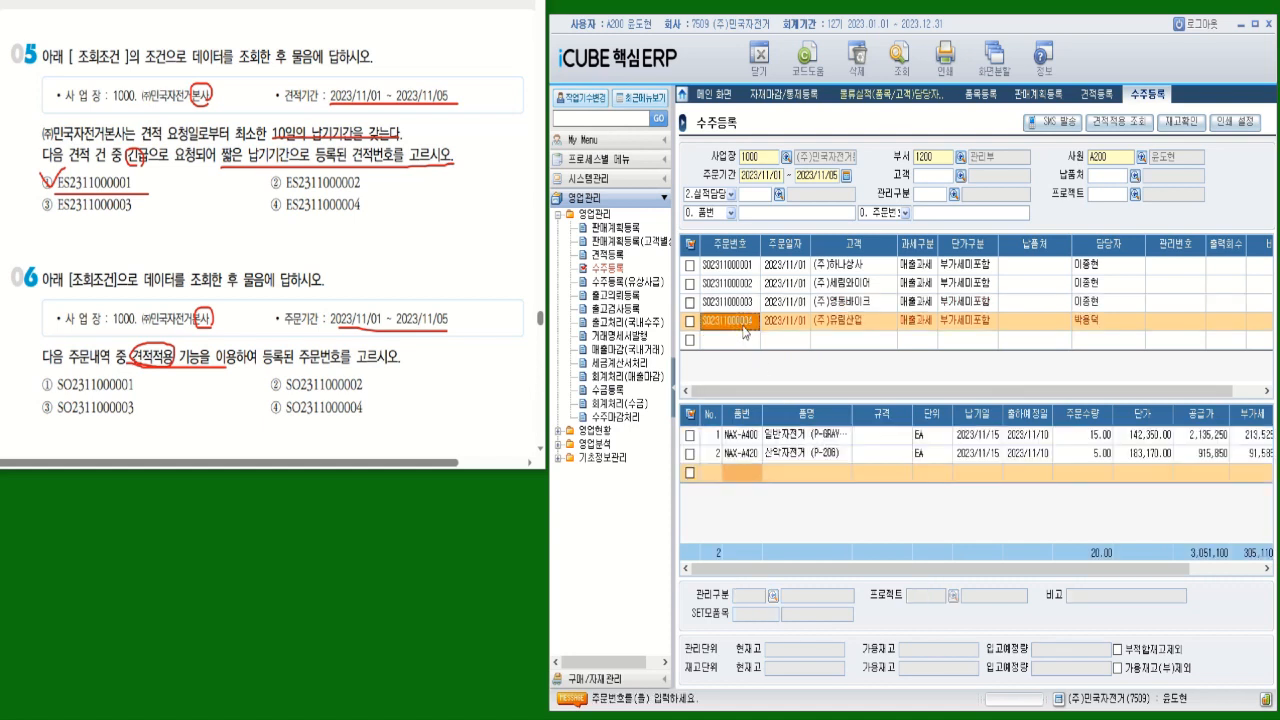
pyautogui.rightClick(745, 445)
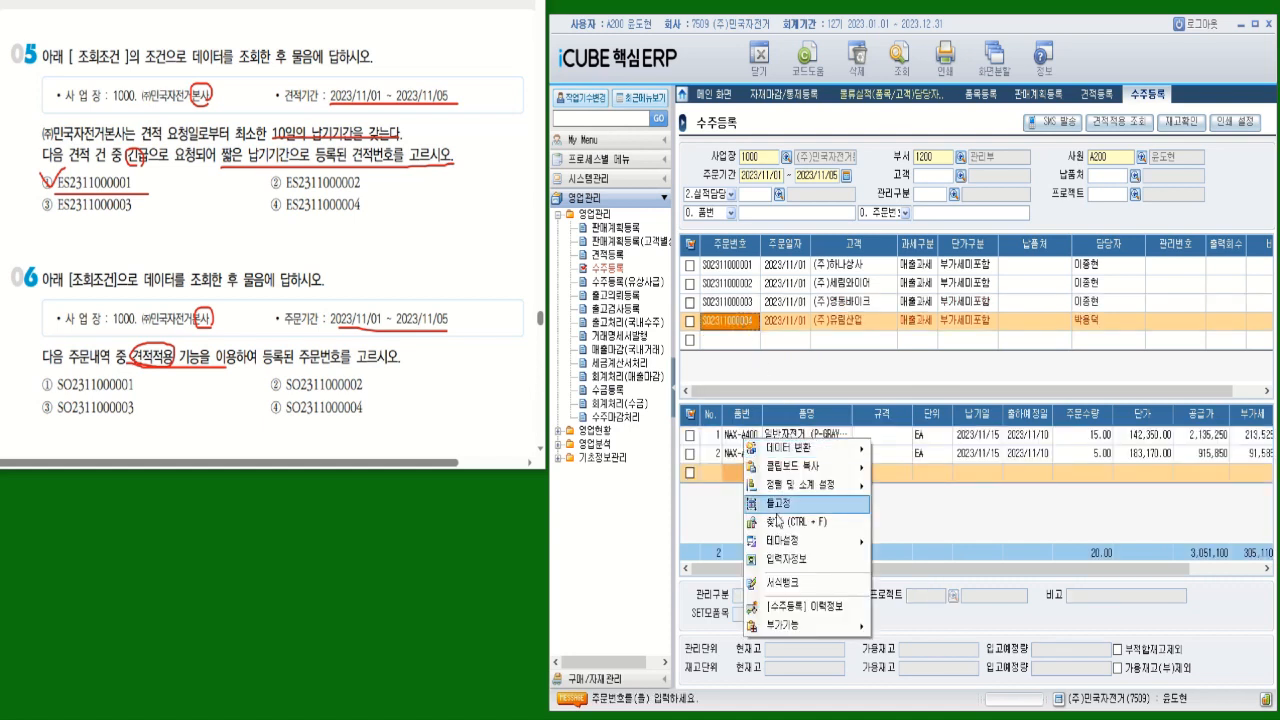
pyautogui.click(790, 598)
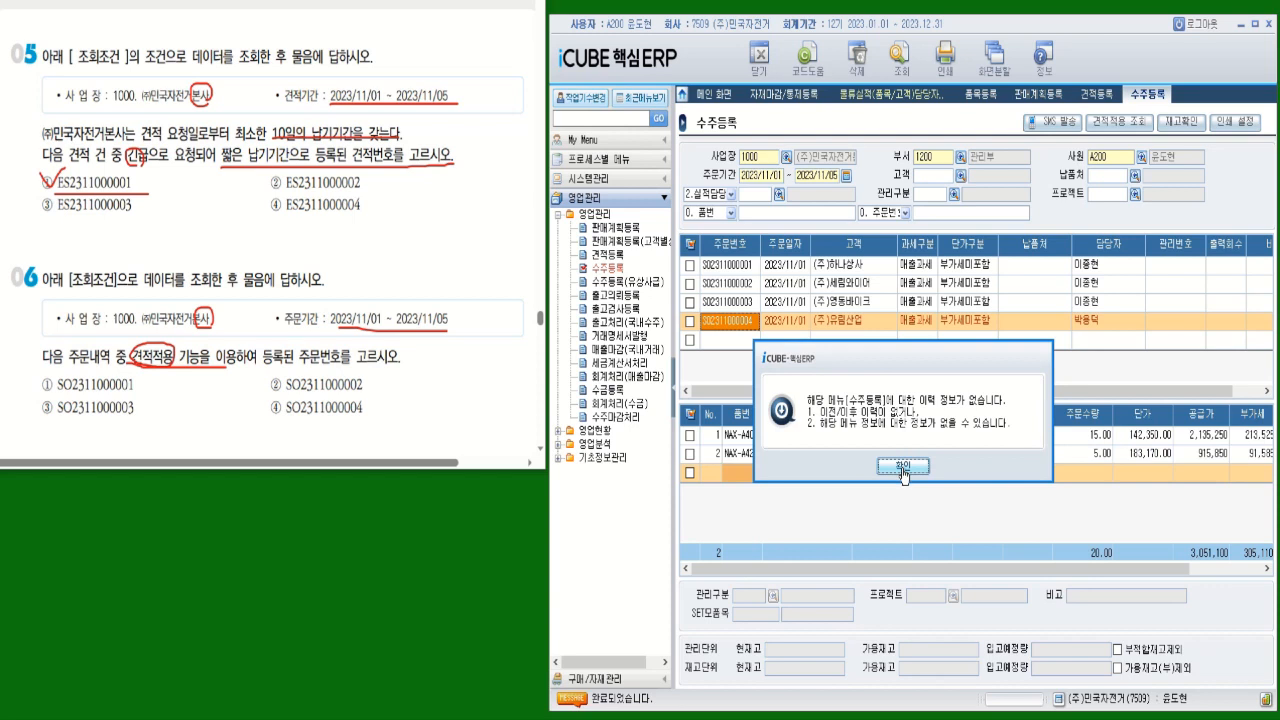
pyautogui.click(903, 474)
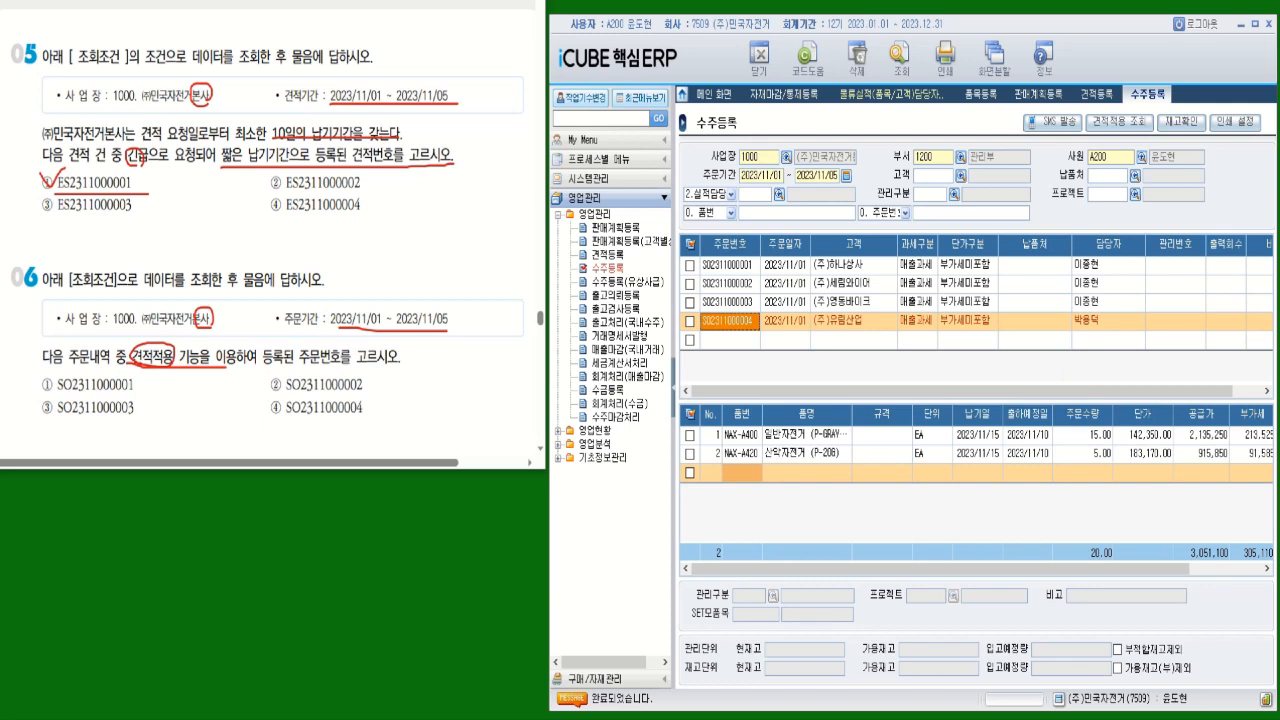
pyautogui.click(742, 436)
pyautogui.rightClick(752, 437)
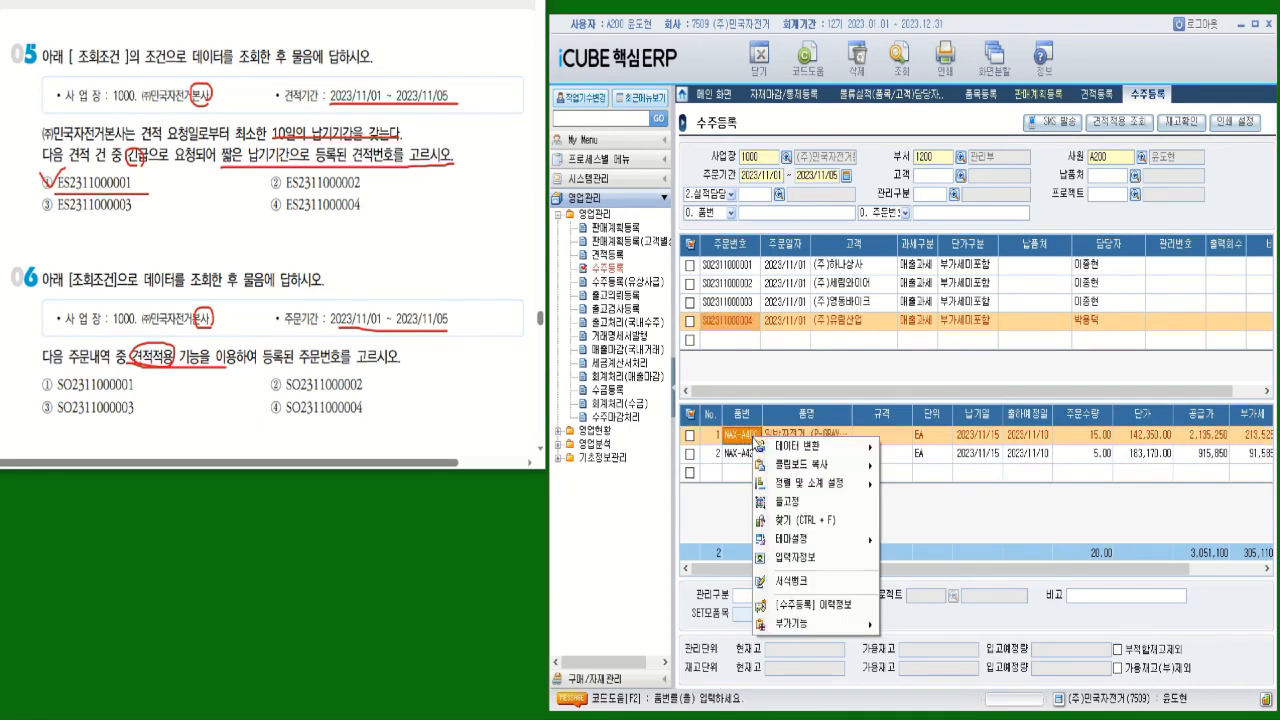
pyautogui.click(818, 606)
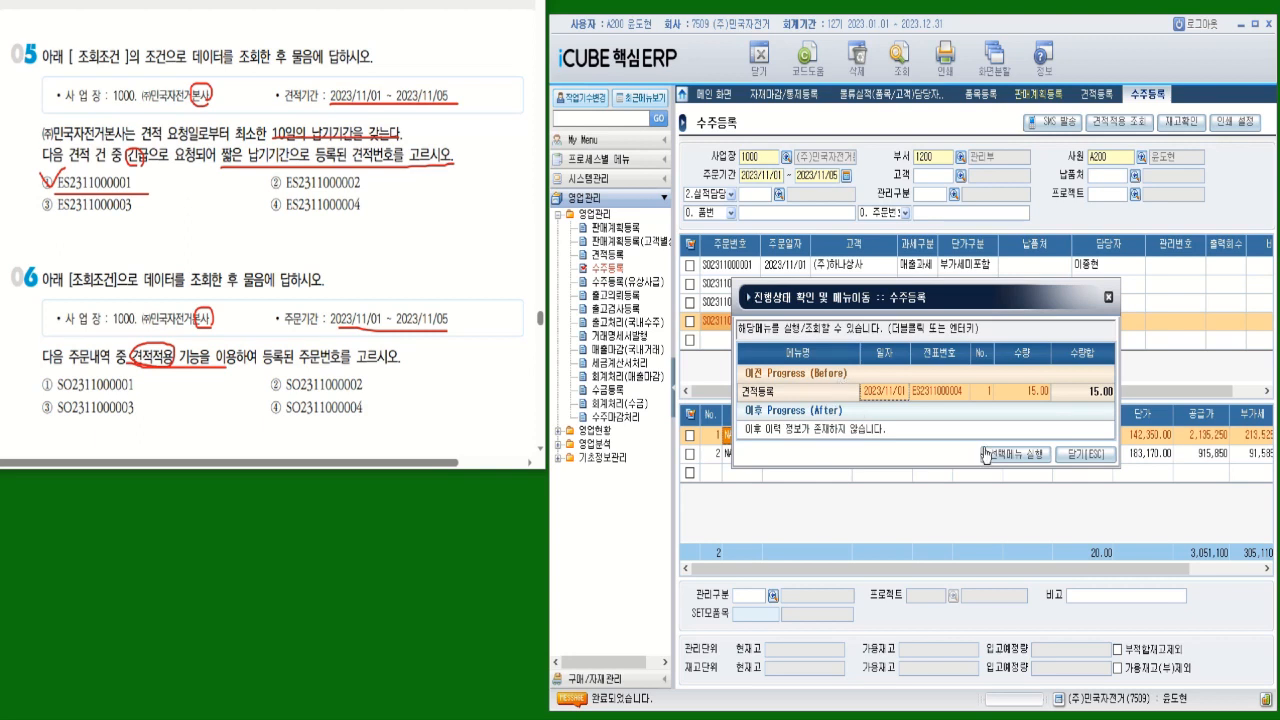
pyautogui.click(1079, 455)
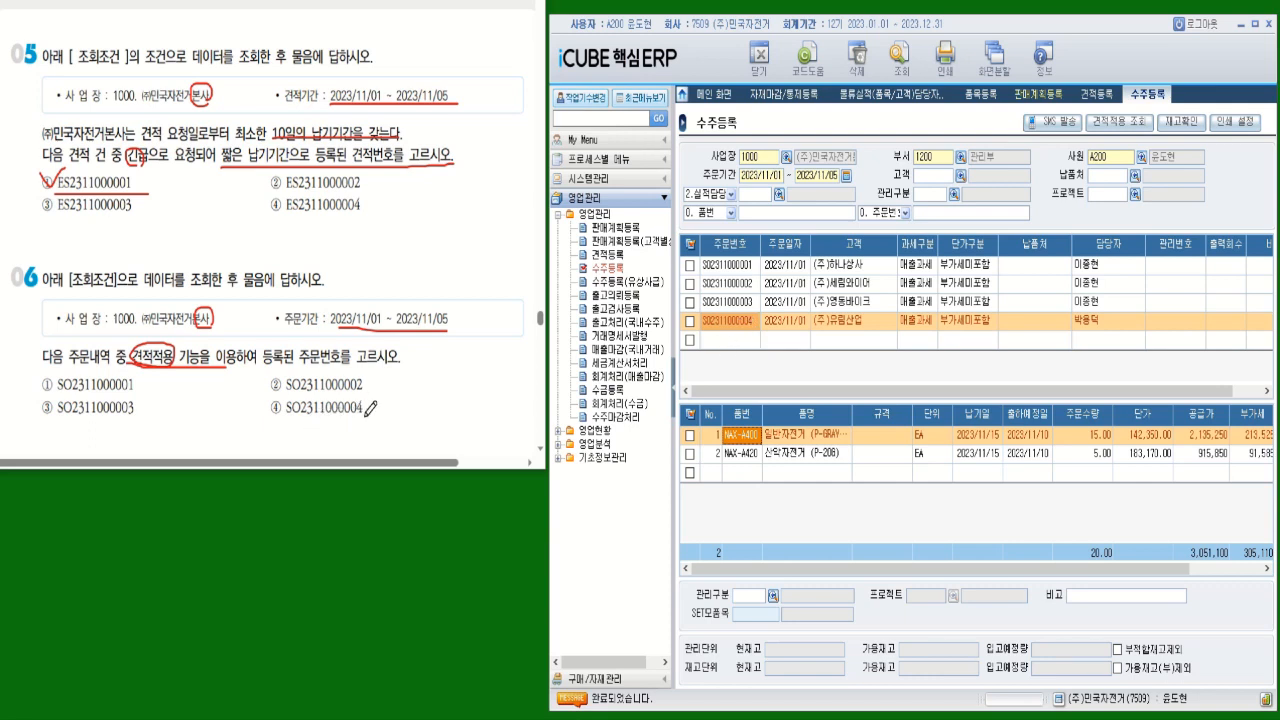
pyautogui.moveTo(267, 400)
pyautogui.mouseDown()
pyautogui.moveTo(284, 382)
pyautogui.moveTo(365, 419)
pyautogui.mouseUp()
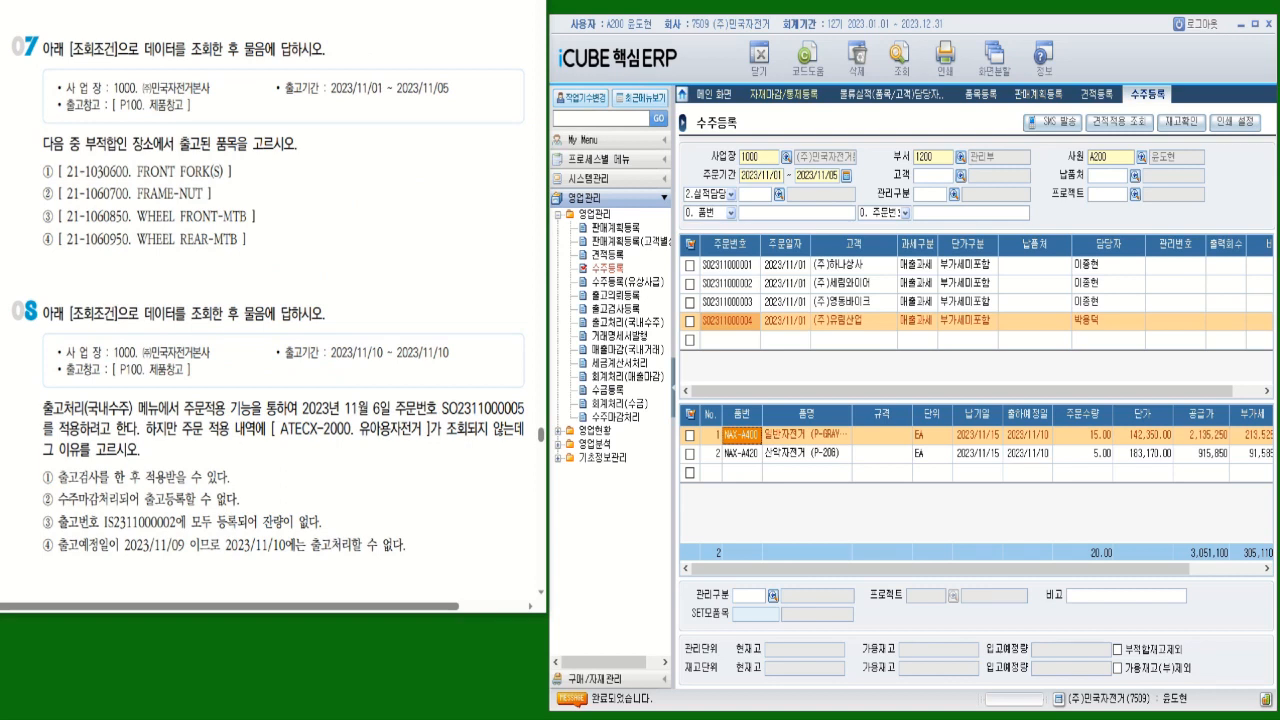
# In question 7, circle 본사 and underline the 출고기간 dates, 제품창고 and 출고된 품목을 고르시오
pyautogui.moveTo(208, 76)
pyautogui.mouseDown()
pyautogui.moveTo(190, 88)
pyautogui.moveTo(214, 100)
pyautogui.moveTo(210, 82)
pyautogui.mouseUp()
pyautogui.moveTo(332, 95); pyautogui.dragTo(452, 95)
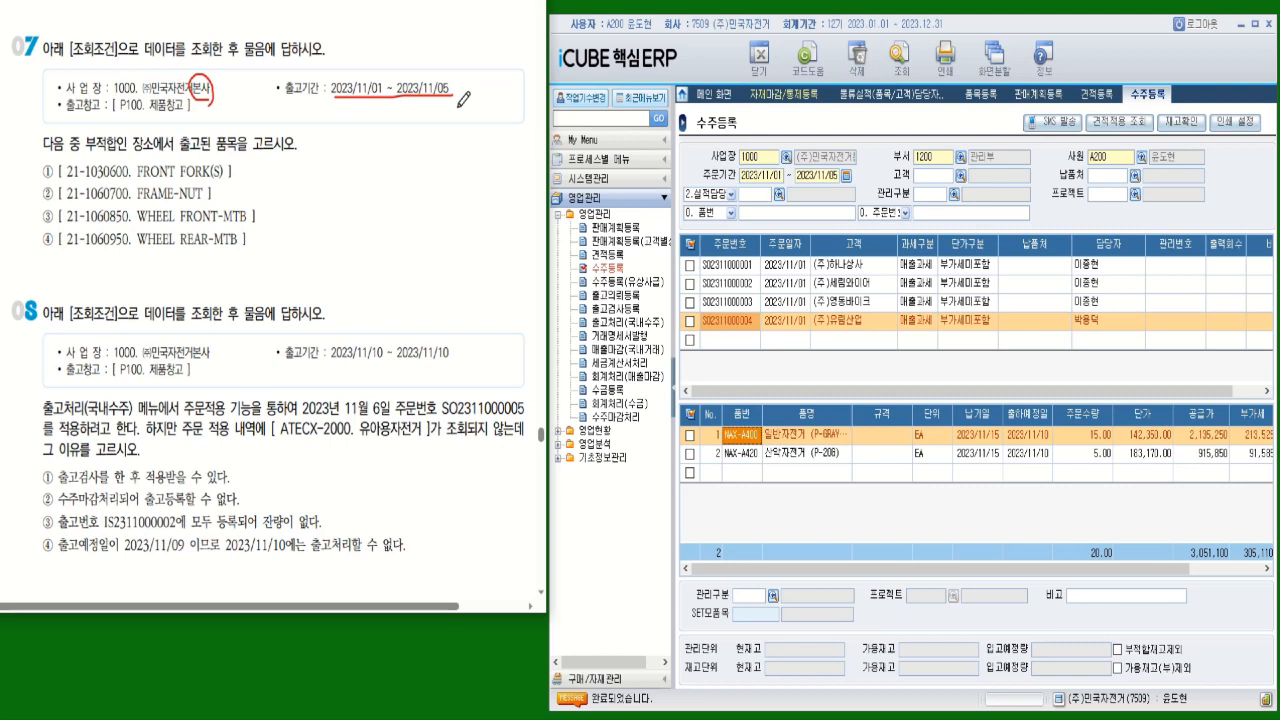
pyautogui.moveTo(151, 116); pyautogui.dragTo(188, 101)
pyautogui.moveTo(193, 153); pyautogui.dragTo(297, 152)
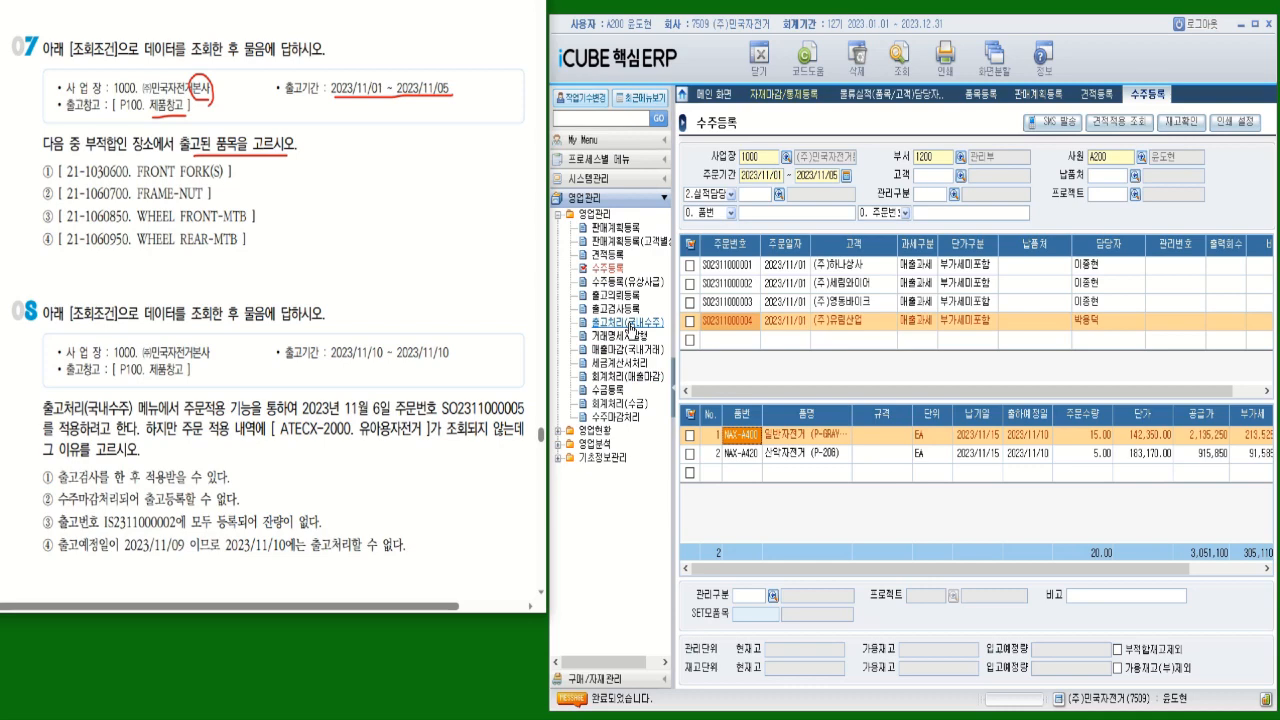
# Open the 출고처리(국내수주) screen and query shipments with 출고기간 2023/11/01 ~ 2023/11/05 and 출고창고 P100 제품창고
pyautogui.click(630, 323)
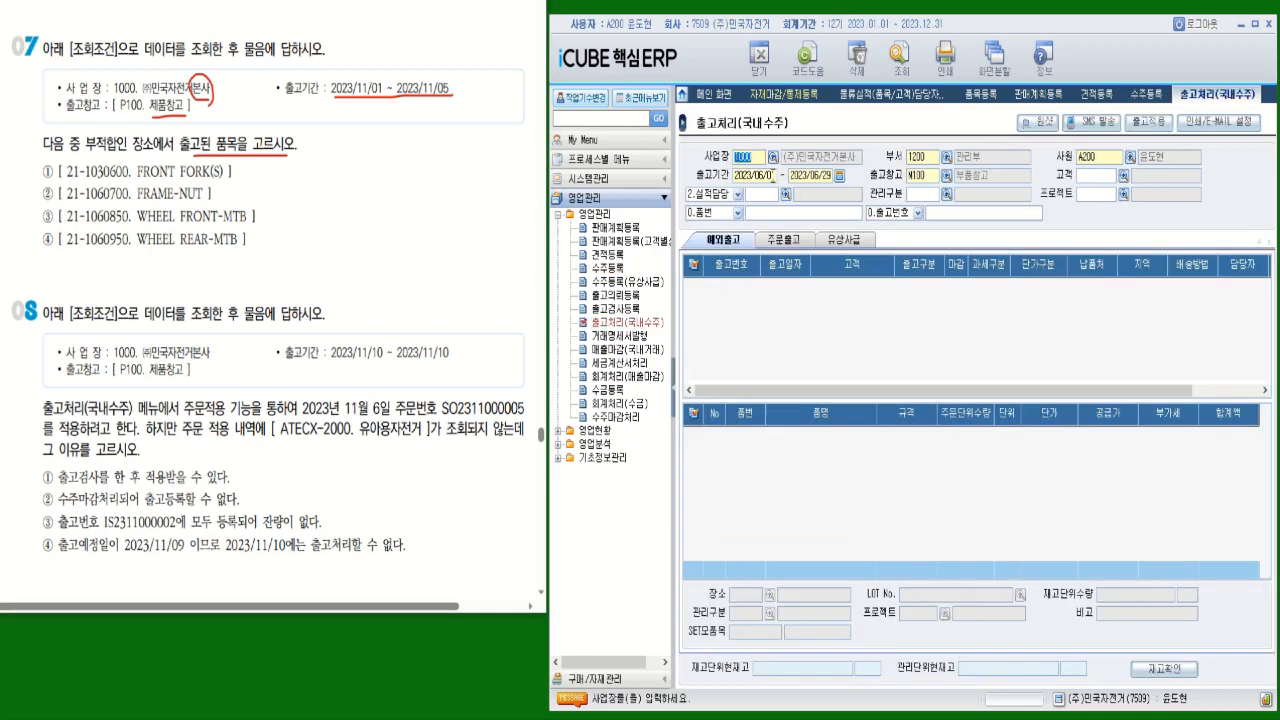
pyautogui.click(774, 176)
pyautogui.write('2')
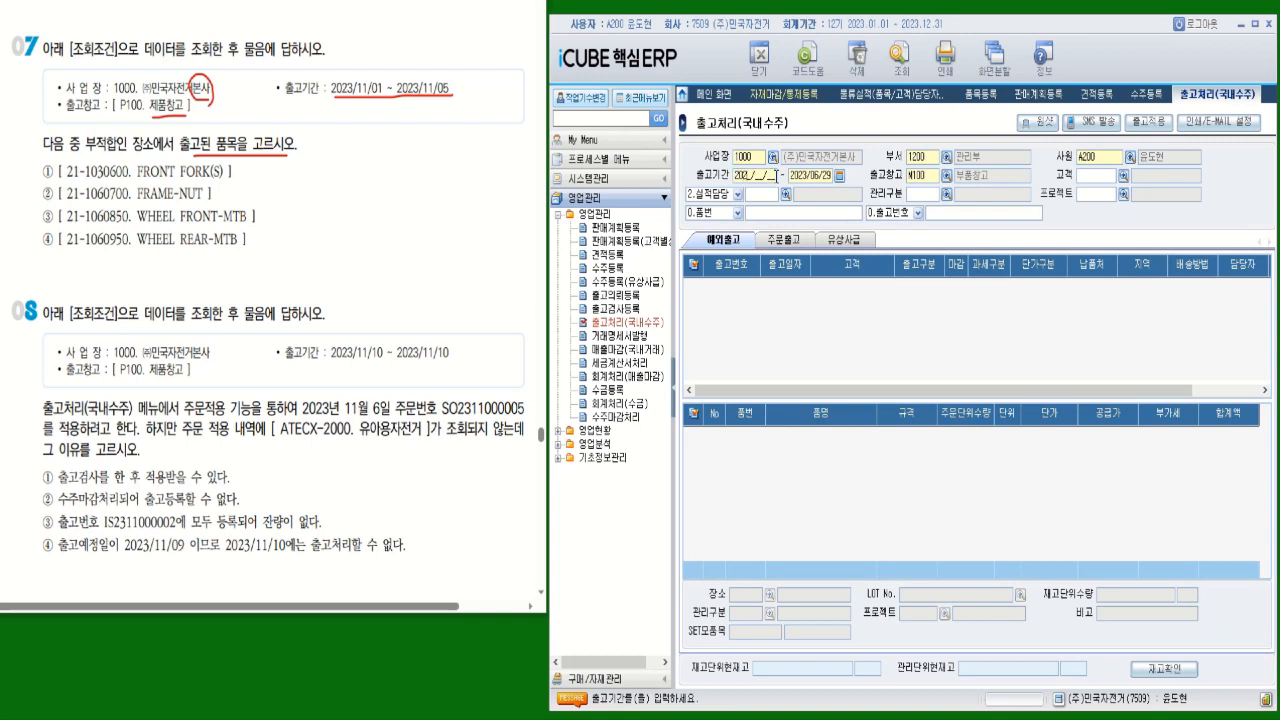
pyautogui.write('20')
pyautogui.write('231105')
pyautogui.press('Return')
pyautogui.click(946, 178)
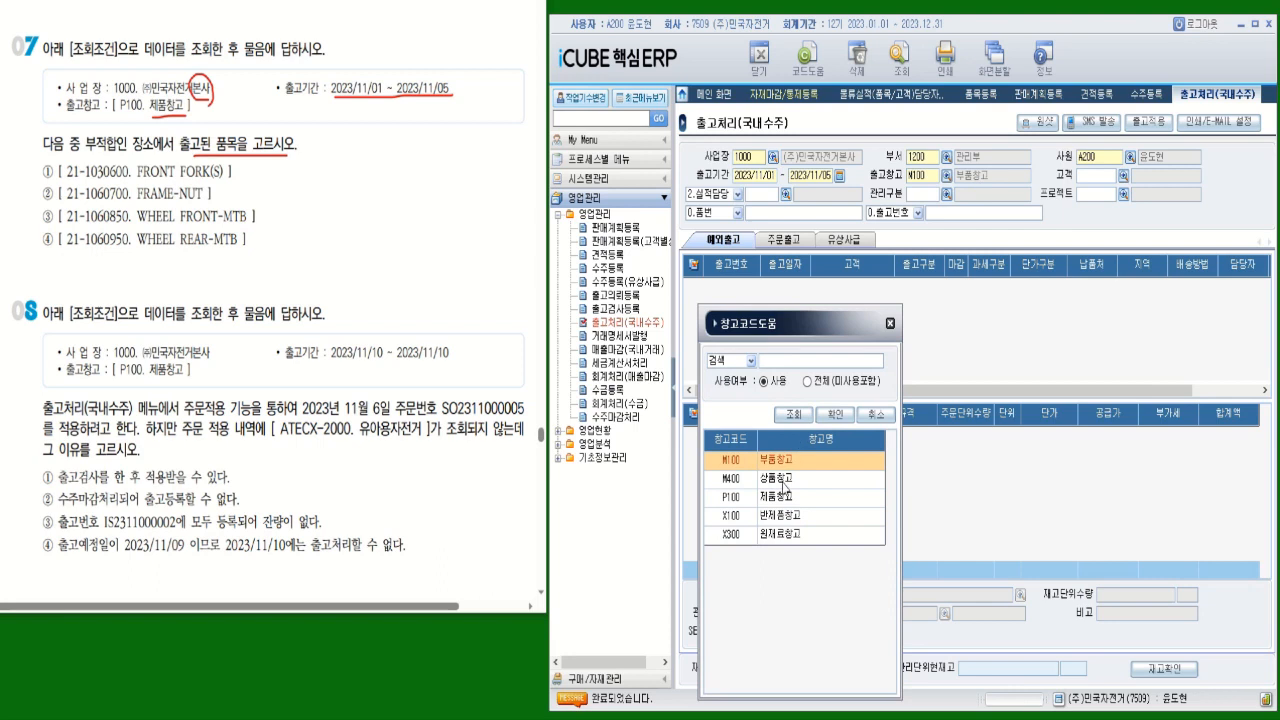
pyautogui.doubleClick(786, 498)
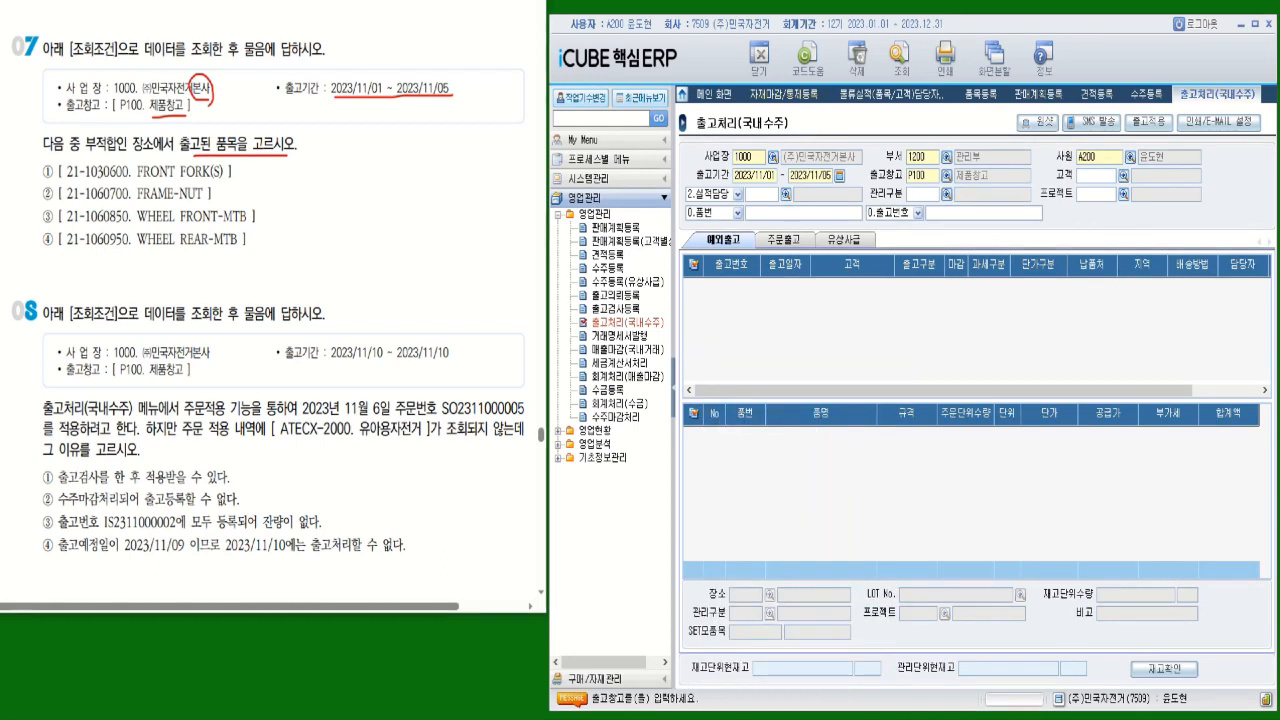
pyautogui.click(901, 62)
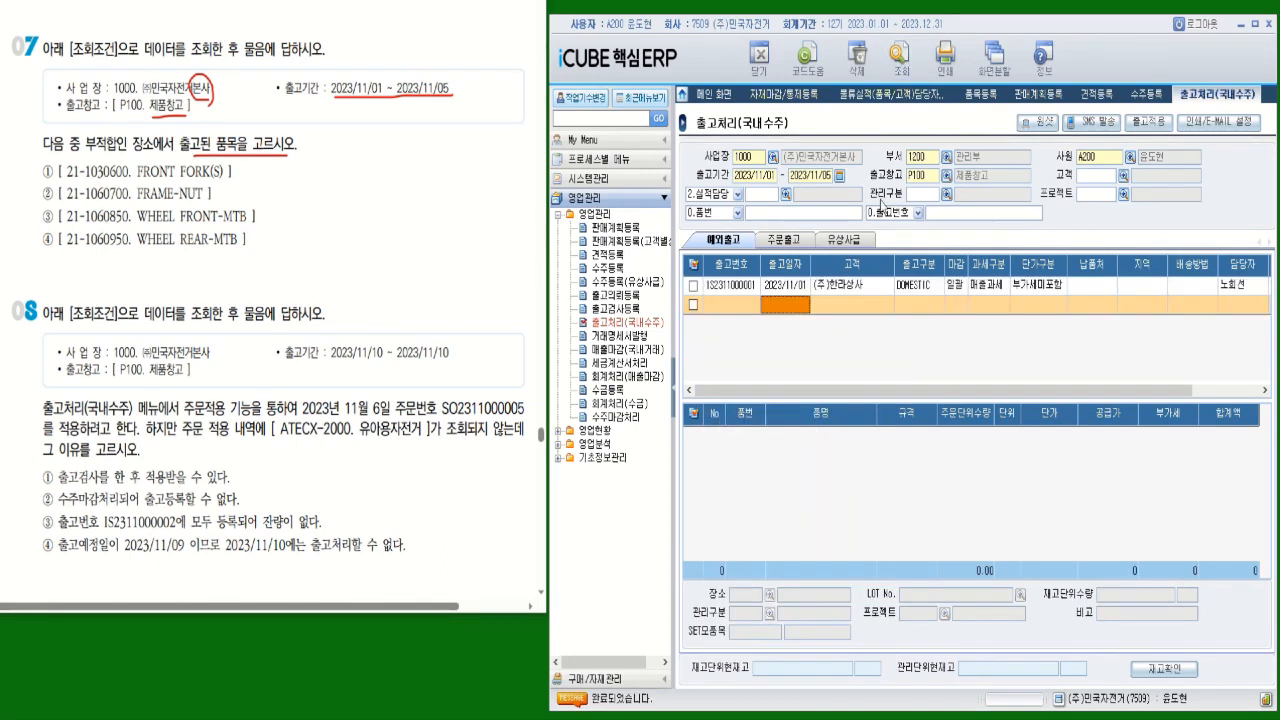
# Check the 장소 of FRONT FORK(S) in the (주)한라상사 shipment, and underline 부적합인 in question 7
pyautogui.click(855, 289)
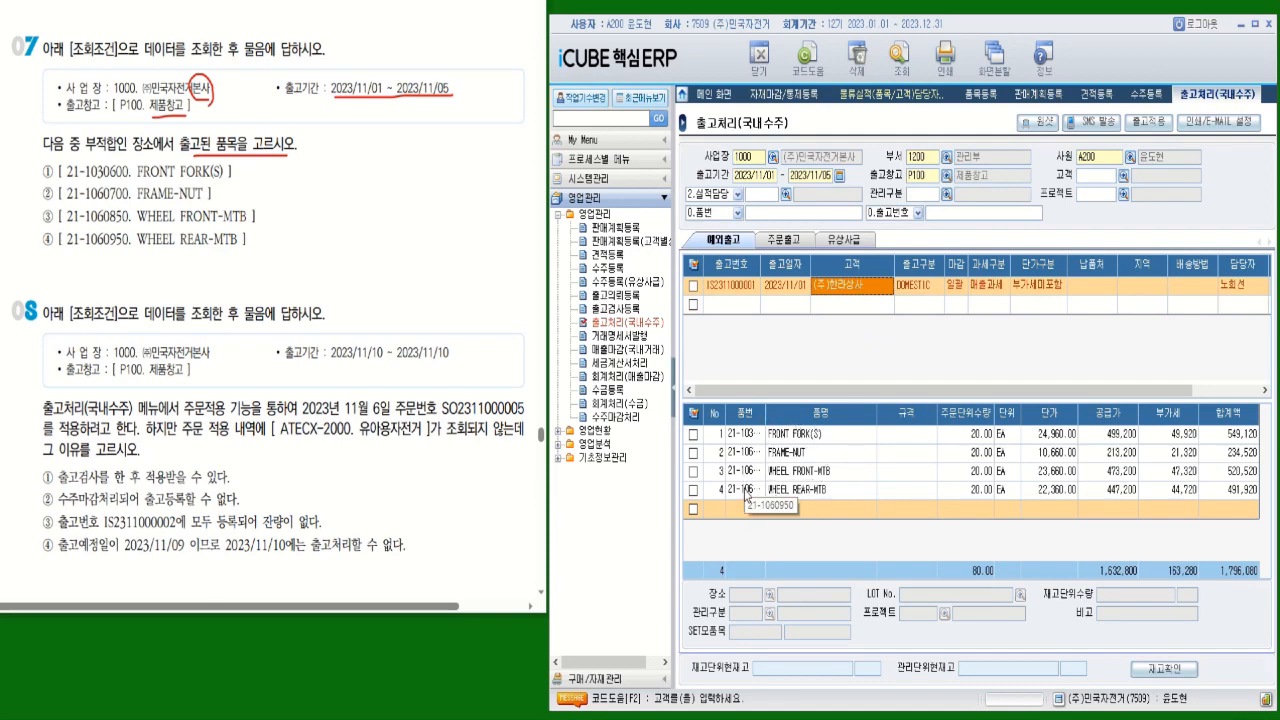
pyautogui.click(789, 434)
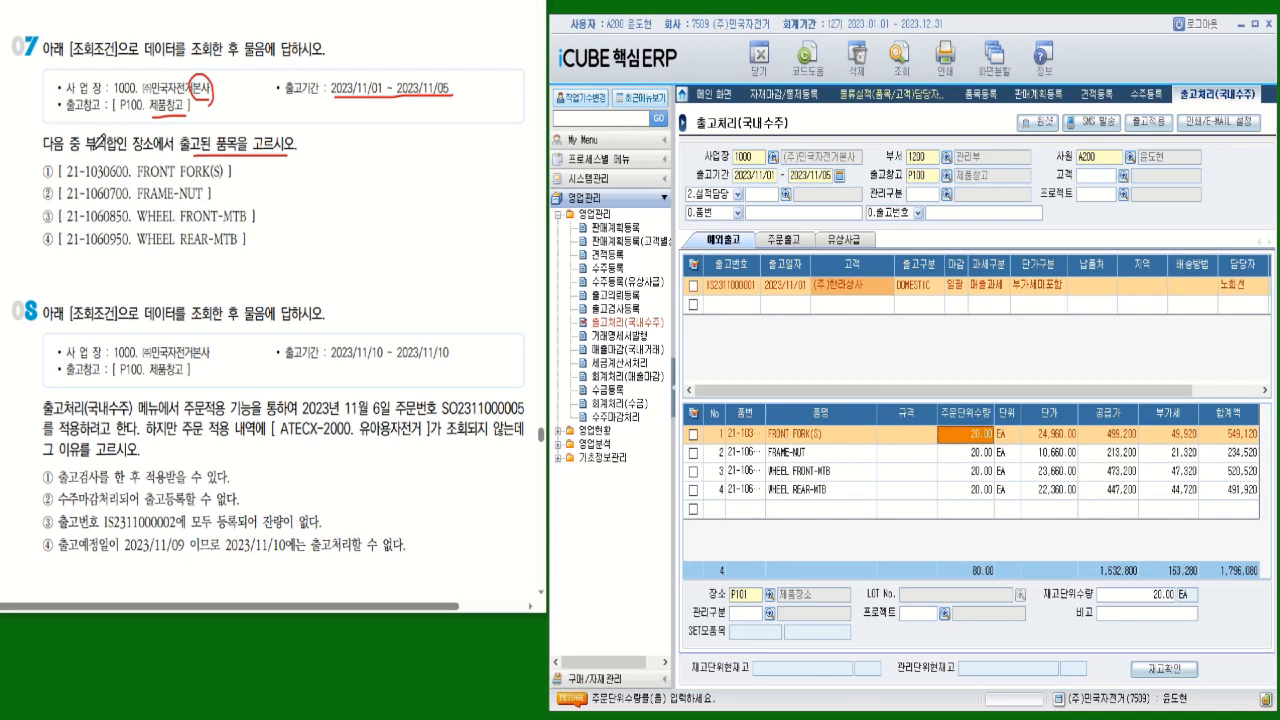
pyautogui.moveTo(86, 151); pyautogui.dragTo(122, 151)
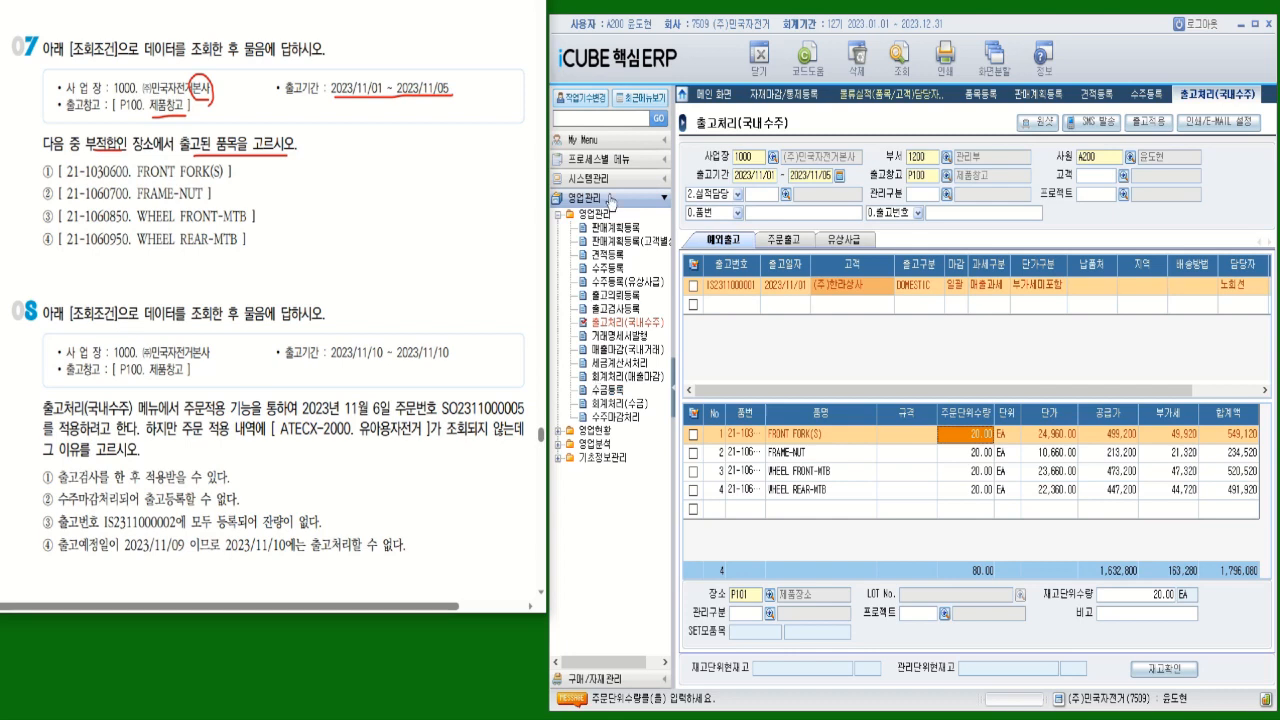
# Open the 창고/공정(생산)/외주공정등록 screen, query the warehouses, and examine the 적합여부 of the P100 제품창고 locations
pyautogui.click(606, 180)
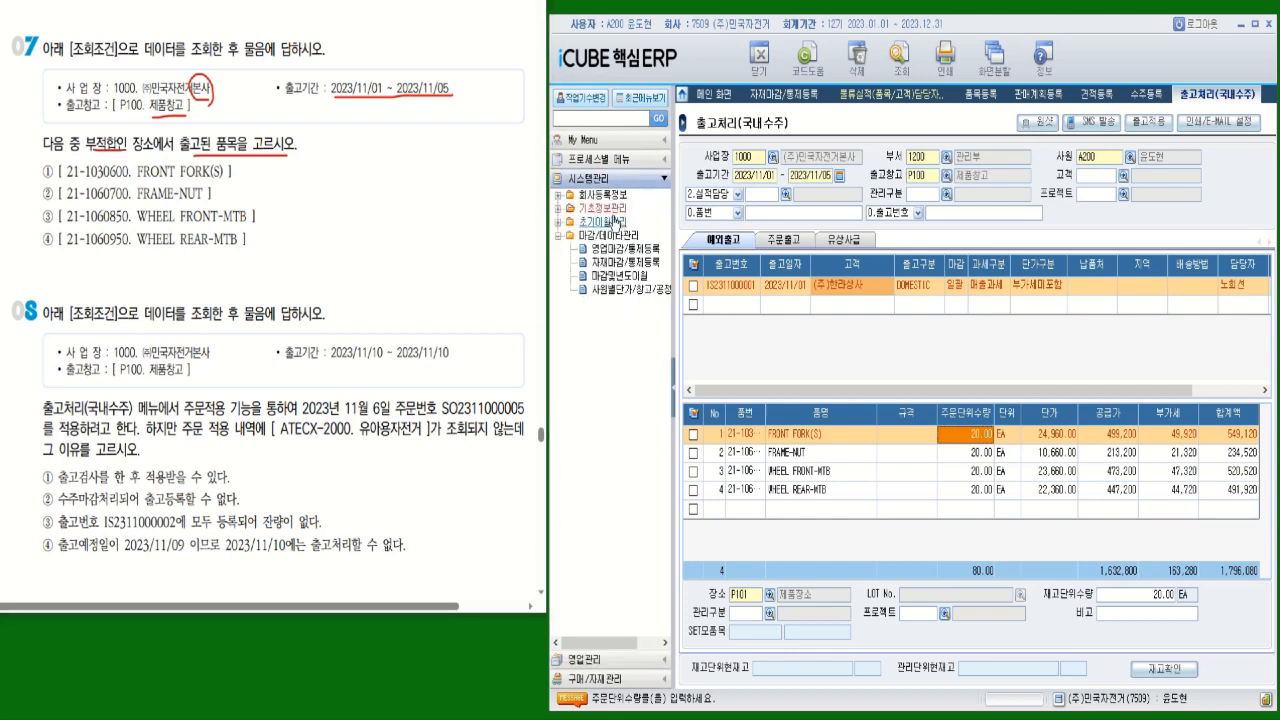
pyautogui.click(612, 208)
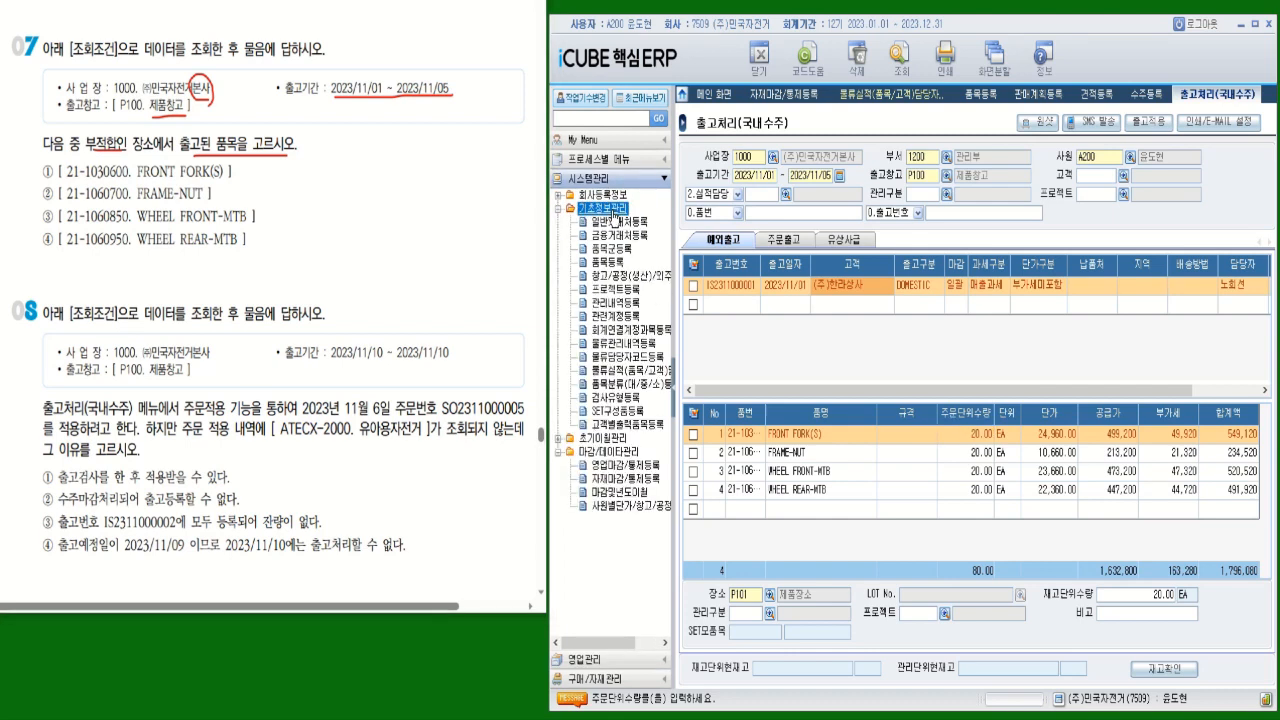
pyautogui.doubleClick(636, 278)
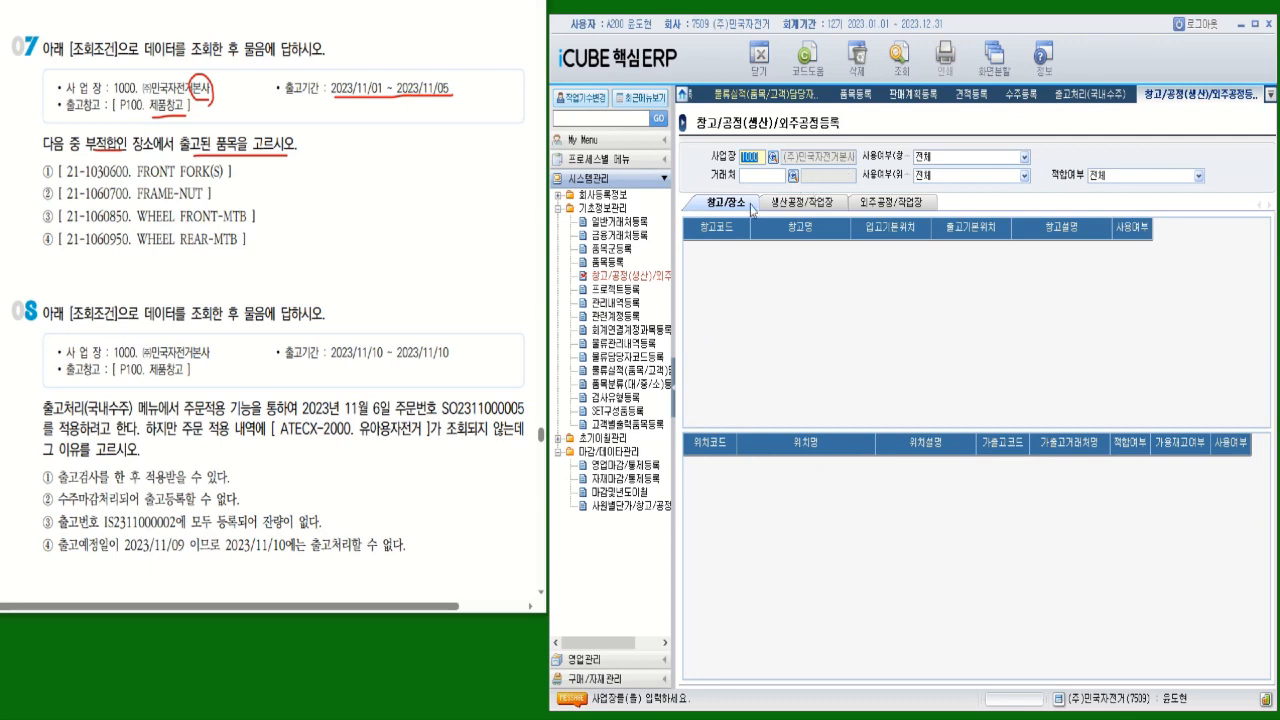
pyautogui.click(901, 55)
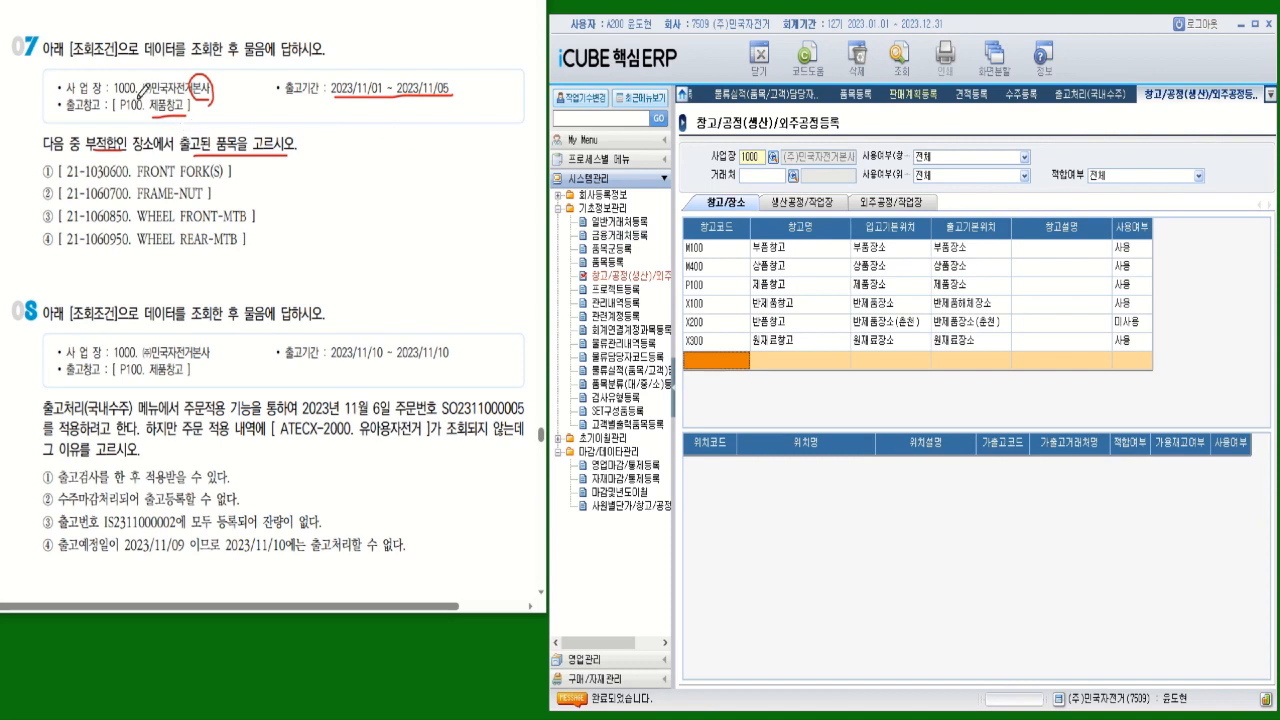
pyautogui.click(797, 287)
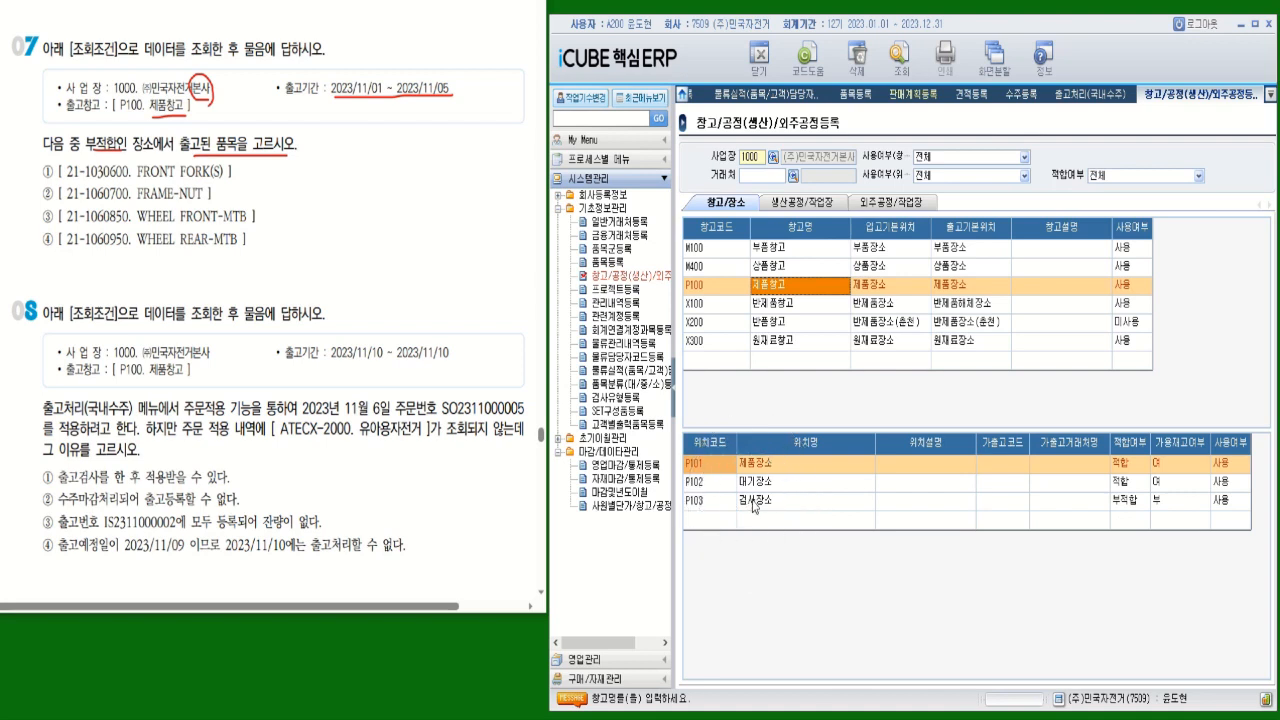
# Return to 출고처리(국내수주), check the 장소 of FRAME-NUT, and mark ② [21-1060700. FRAME-NUT] as question 7's answer
pyautogui.click(1074, 95)
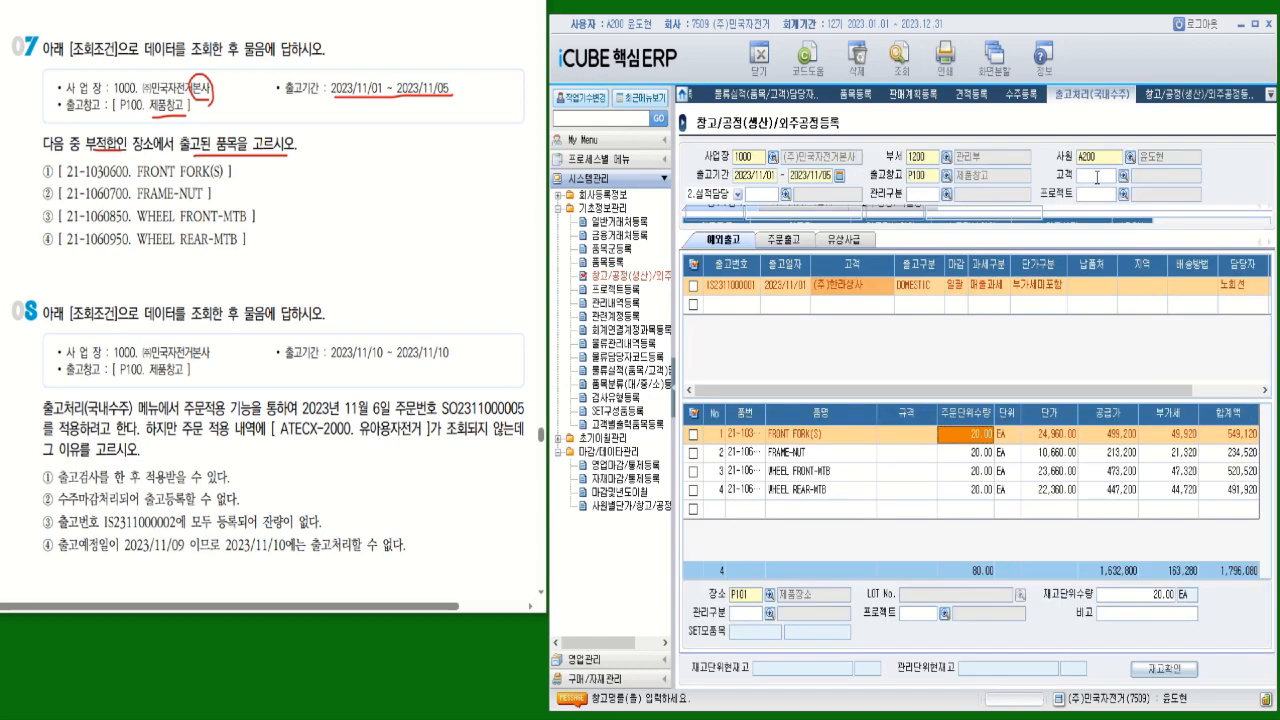
pyautogui.click(803, 459)
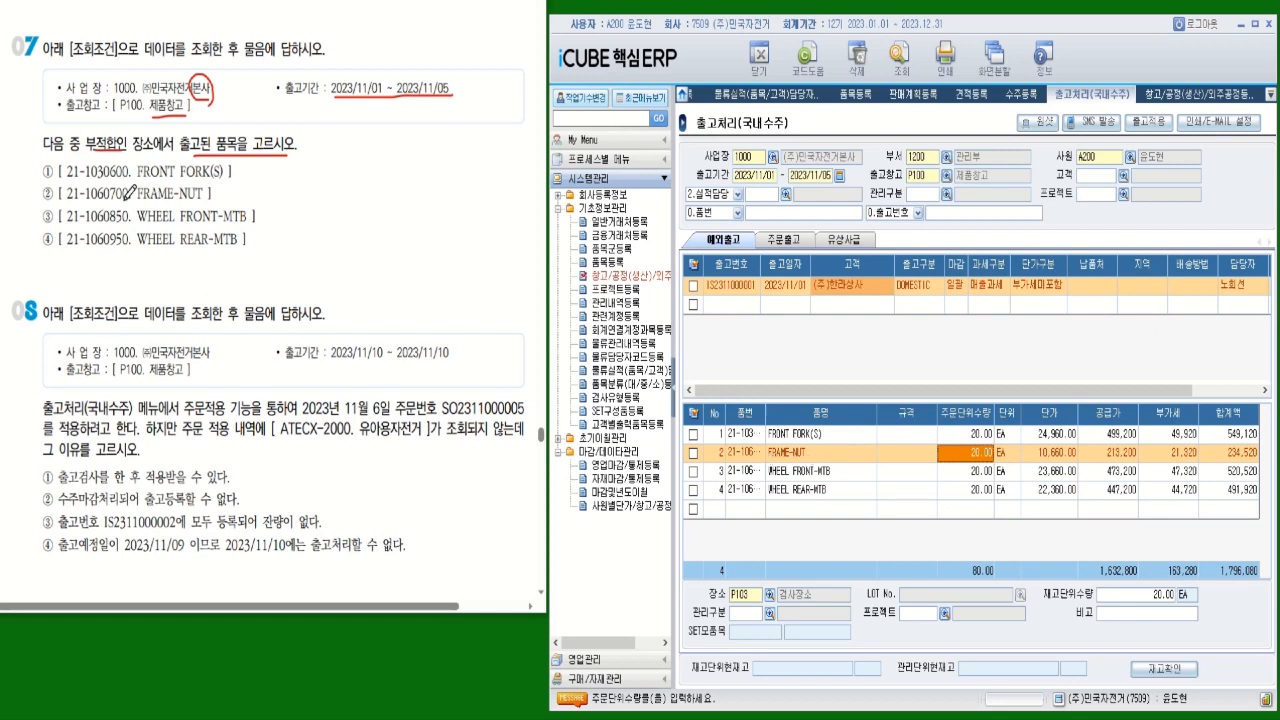
pyautogui.moveTo(40, 185)
pyautogui.mouseDown()
pyautogui.moveTo(72, 199)
pyautogui.moveTo(240, 196)
pyautogui.mouseUp()
# Check the 장소 of WHEEL FRONT-MTB and WHEEL REAR-MTB, and compare them with the FRAME-NUT line
pyautogui.click(815, 474)
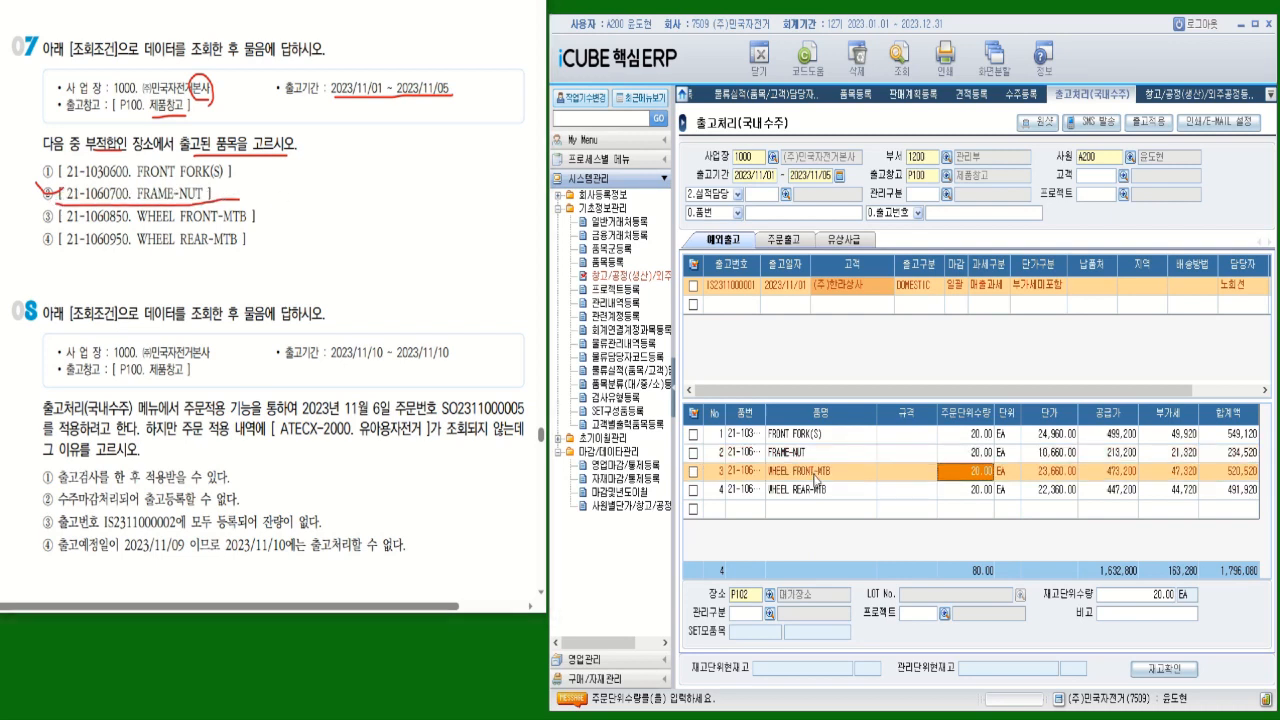
pyautogui.click(820, 491)
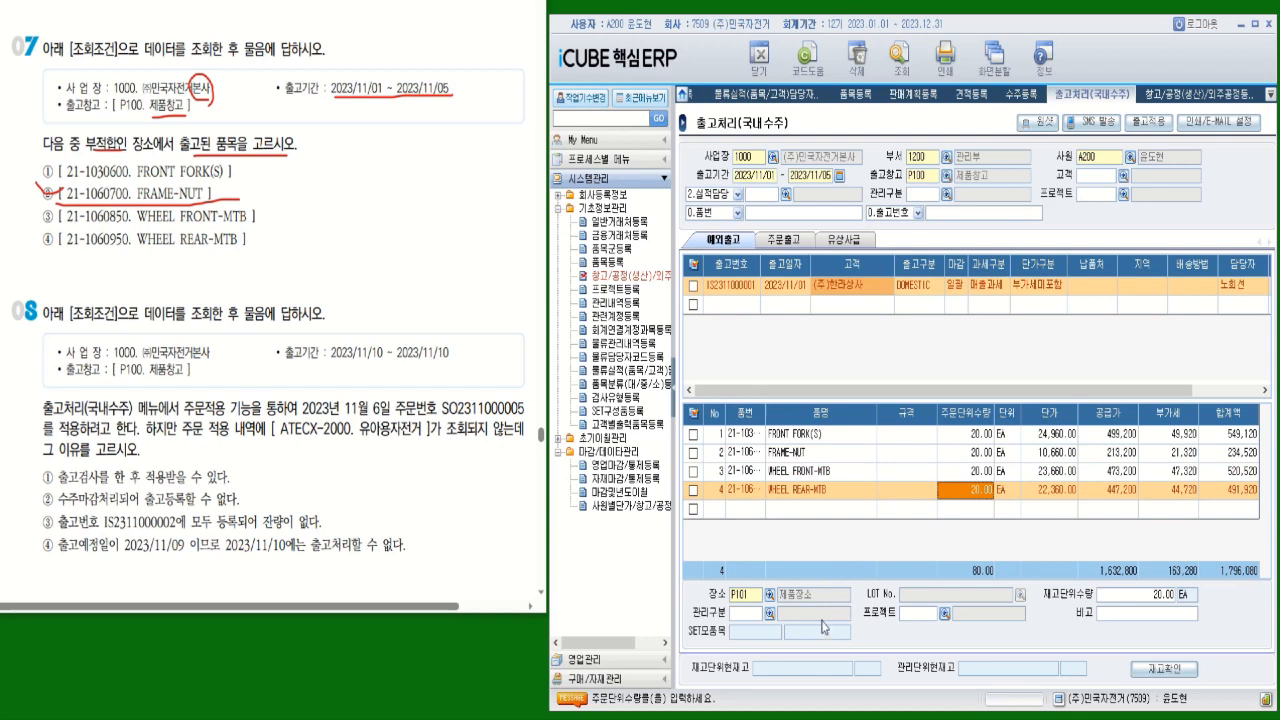
pyautogui.click(803, 455)
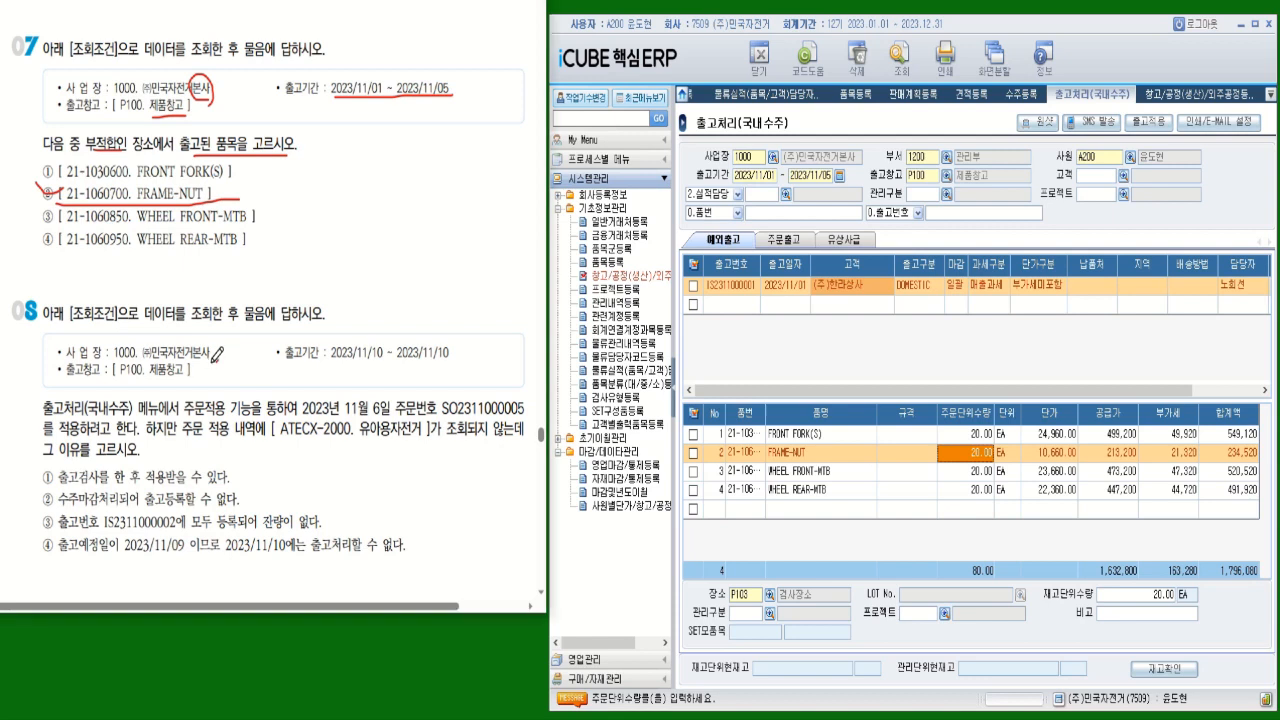
# Mark question 8's lookup conditions: circle 본사, and underline the 출고기간 2023/11/10 ~ 2023/11/10 and the 제품창고
pyautogui.moveTo(222, 340)
pyautogui.mouseDown()
pyautogui.moveTo(200, 362)
pyautogui.moveTo(224, 342)
pyautogui.mouseUp()
pyautogui.moveTo(332, 362); pyautogui.dragTo(452, 362)
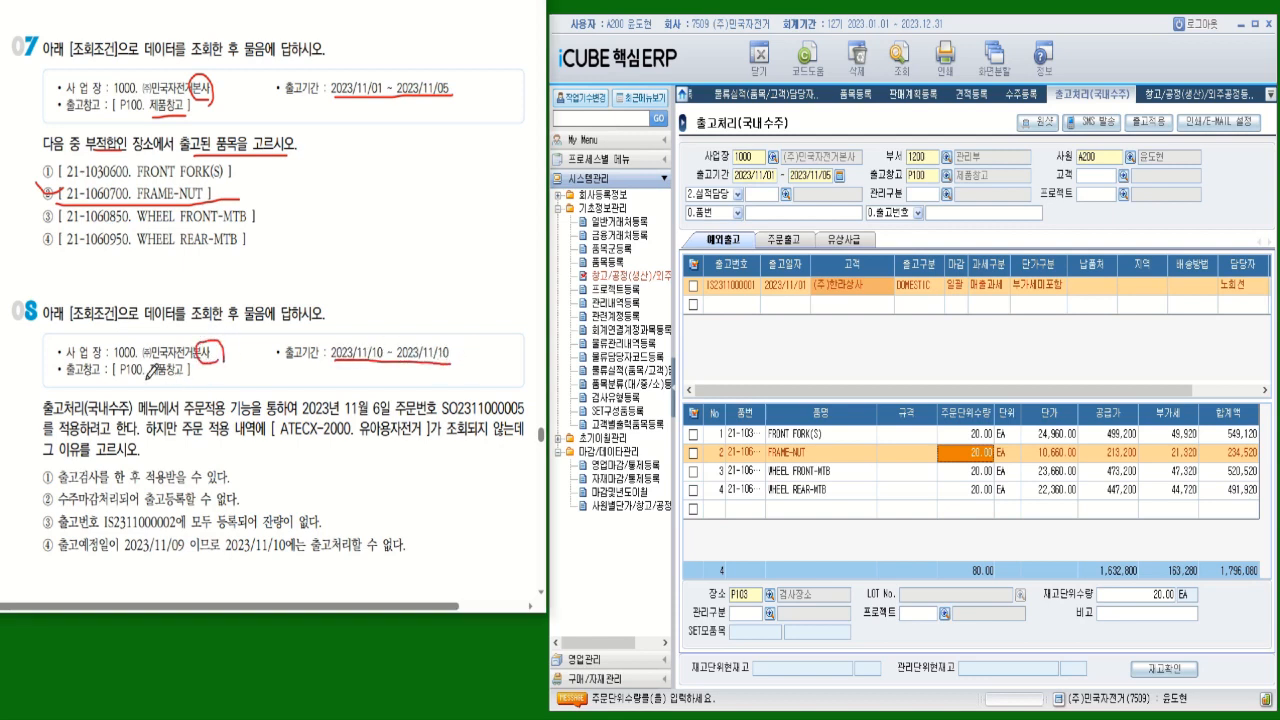
pyautogui.moveTo(146, 377); pyautogui.dragTo(191, 376)
# In question 8, underline 주문적용 기능, 2023년 11월 6일 and the phrase asking why 유아용자전거 is missing, and circle the order number's ending
pyautogui.moveTo(186, 418); pyautogui.dragTo(262, 418)
pyautogui.moveTo(303, 419); pyautogui.dragTo(392, 419)
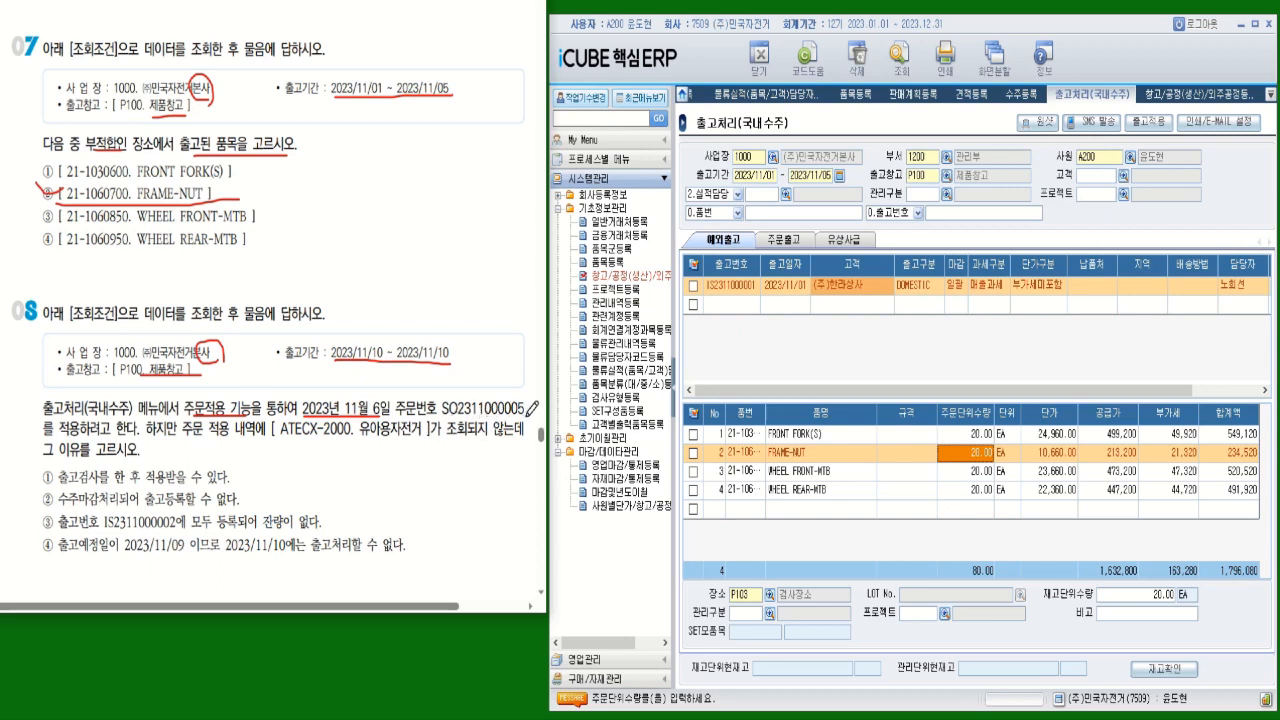
pyautogui.moveTo(522, 398)
pyautogui.mouseDown()
pyautogui.moveTo(506, 414)
pyautogui.moveTo(530, 412)
pyautogui.moveTo(526, 398)
pyautogui.mouseUp()
pyautogui.moveTo(360, 435); pyautogui.dragTo(526, 436)
pyautogui.moveTo(44, 458); pyautogui.dragTo(141, 457)
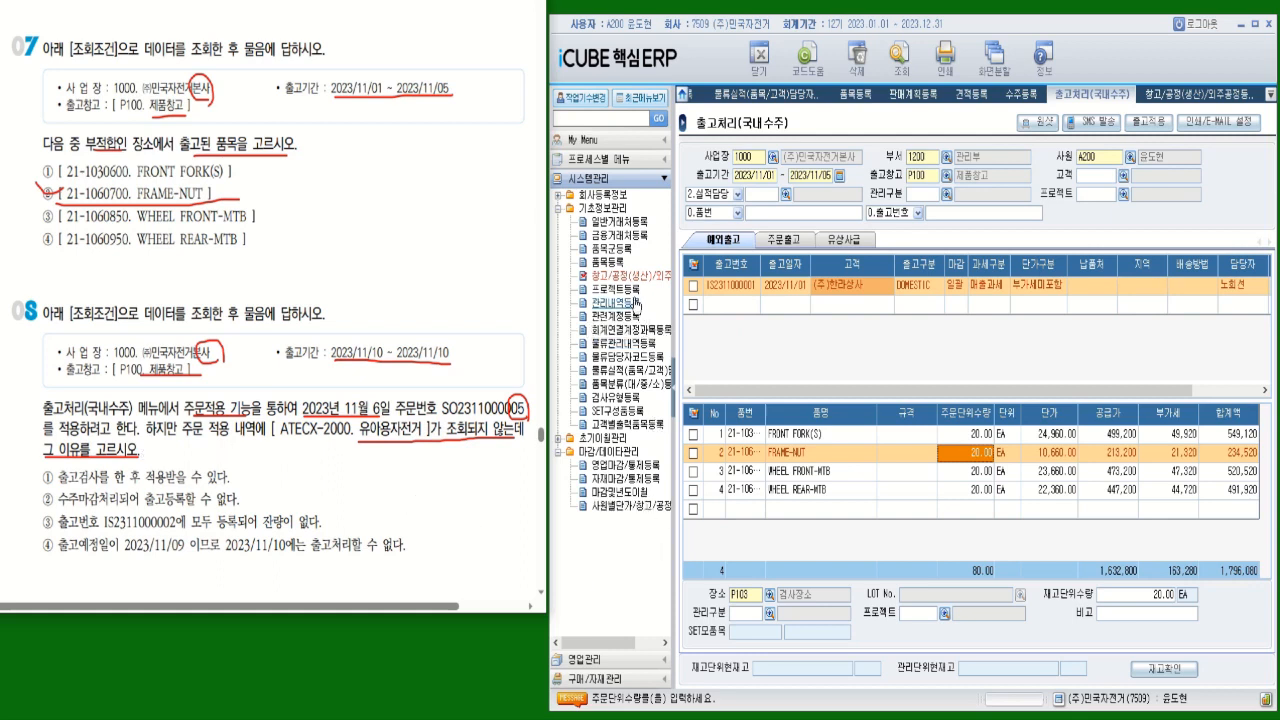
# Open 출고처리(국내수주), set the 출고기간 to 2023/11/10 ~ 2023/11/10, and query the 주문출고 records
pyautogui.click(632, 660)
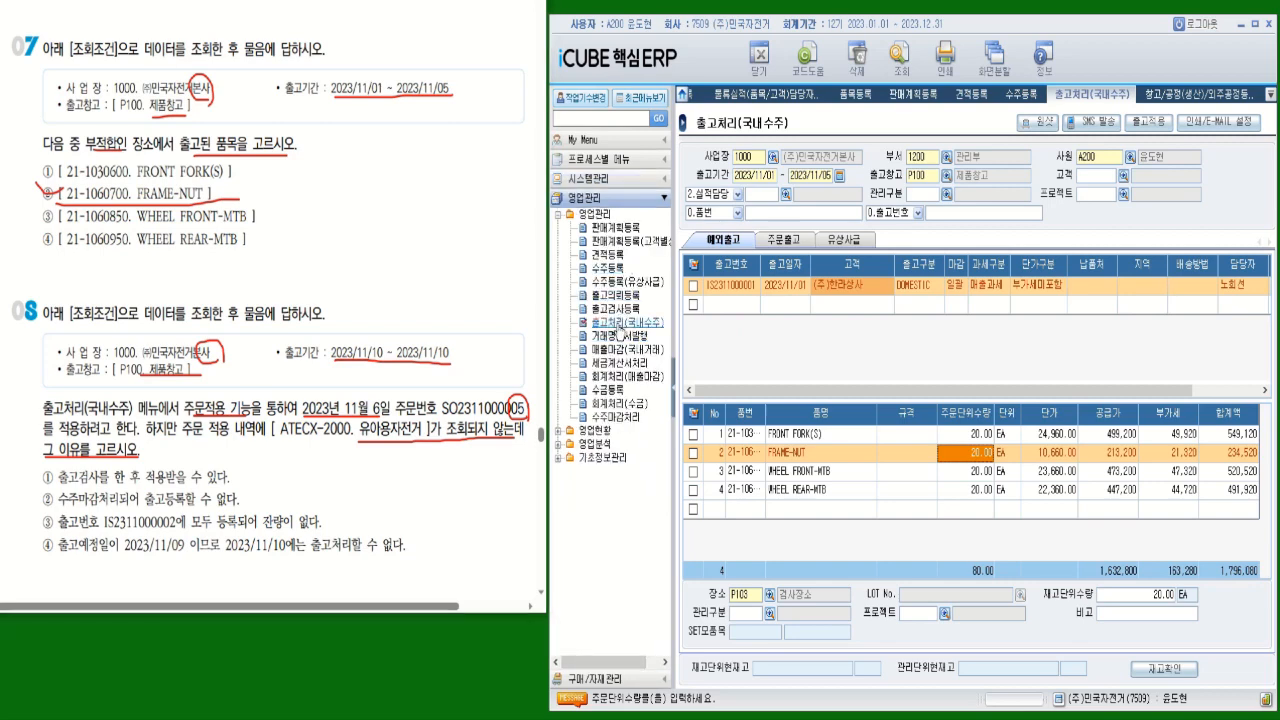
pyautogui.click(620, 325)
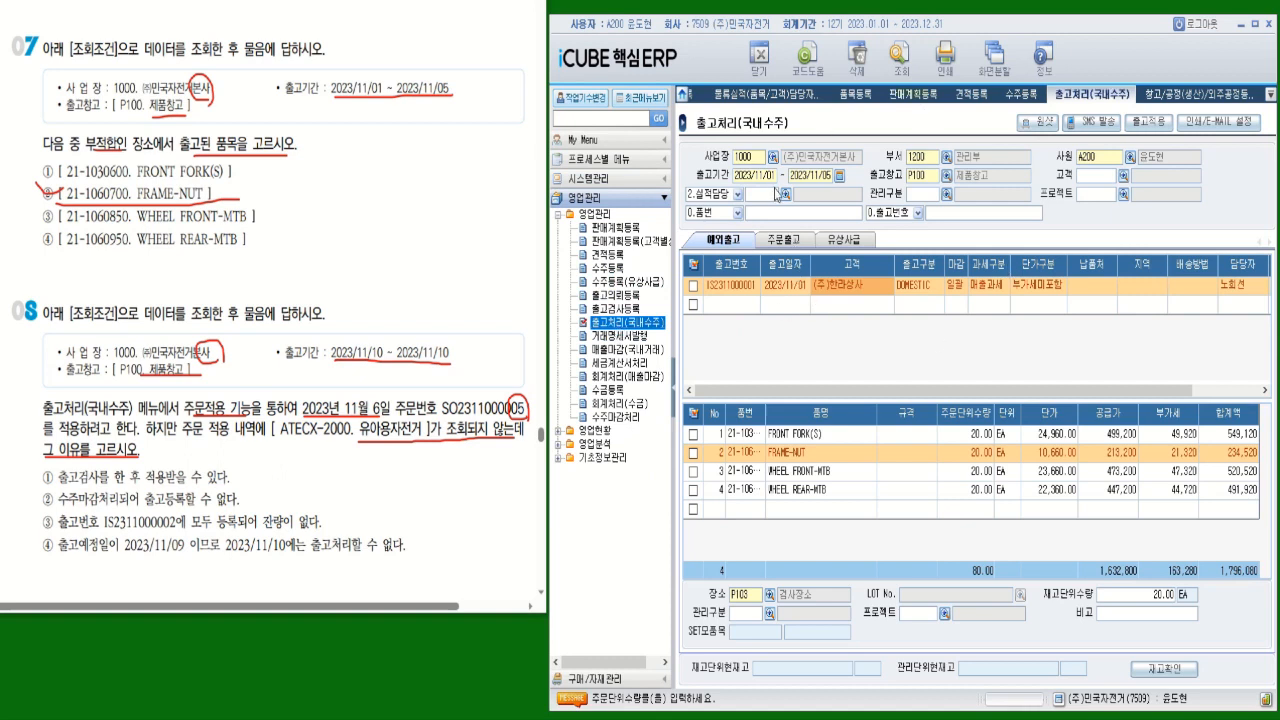
pyautogui.click(770, 175)
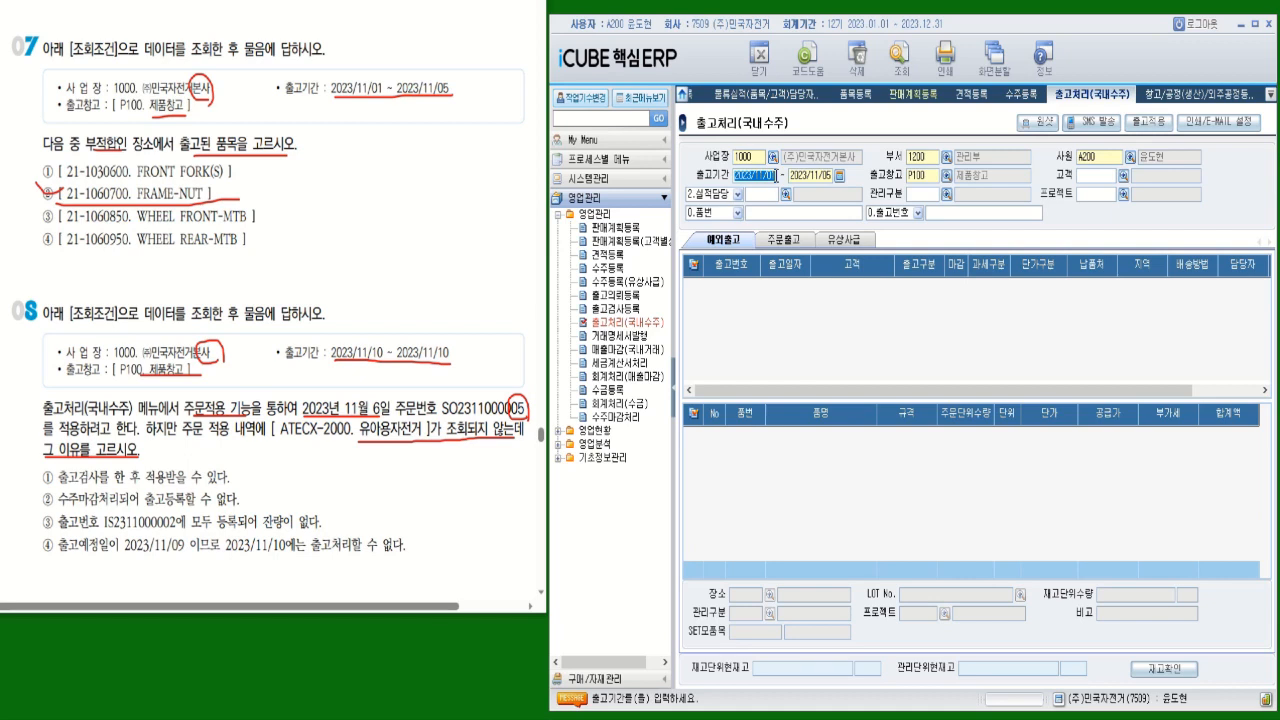
pyautogui.write('2023/11/10 ~ 2023/11/10')
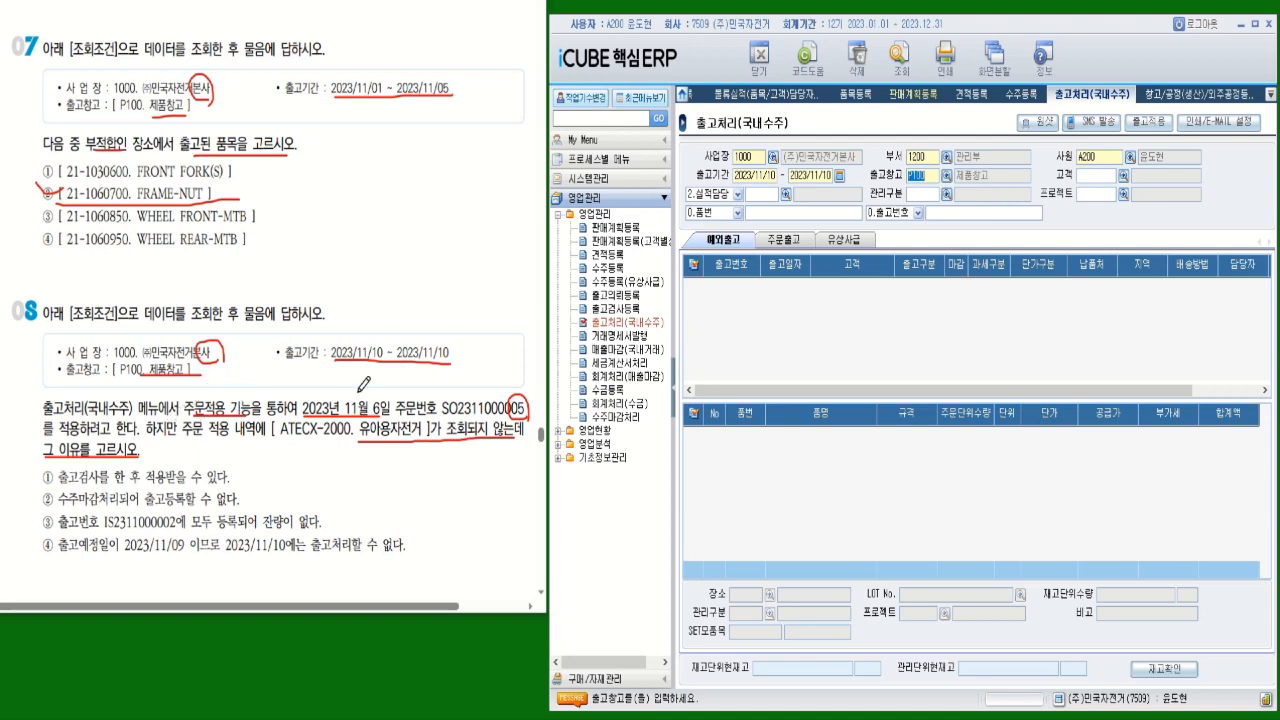
pyautogui.click(793, 246)
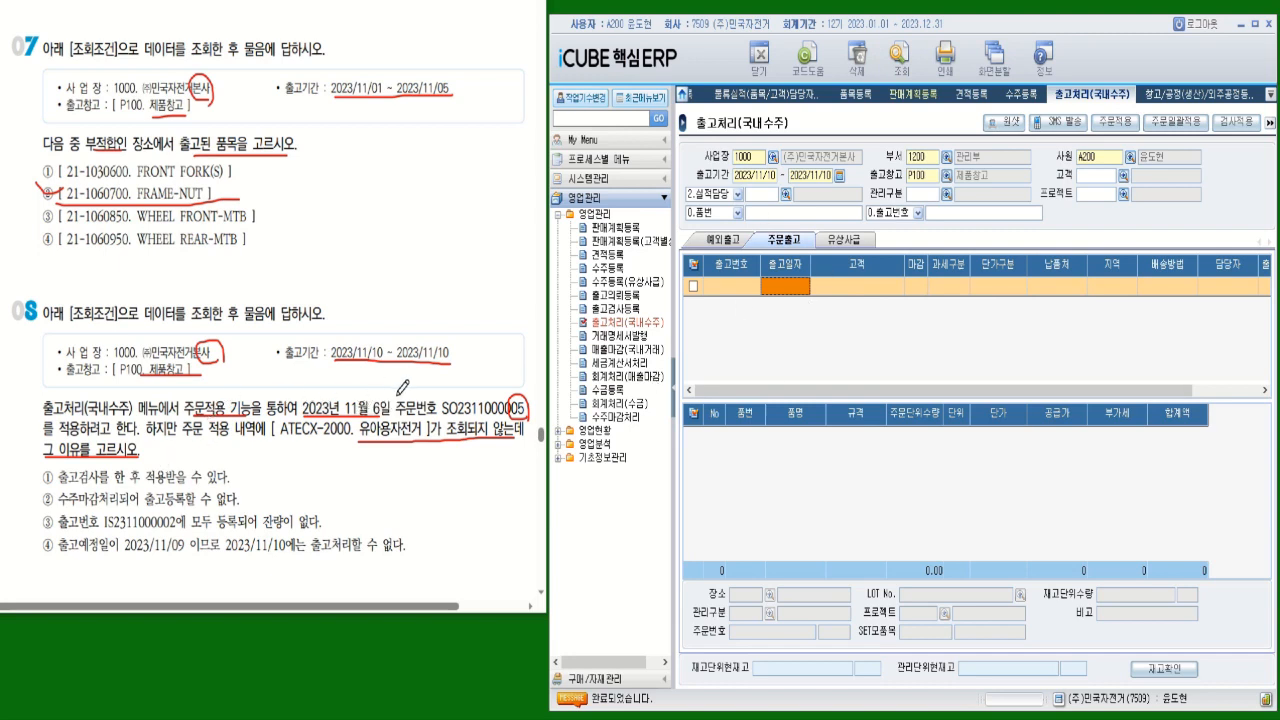
# Query 주문적용 (건별) for the order date 2023/11/06, examine the order's item lines, and close the lookup
pyautogui.click(1125, 133)
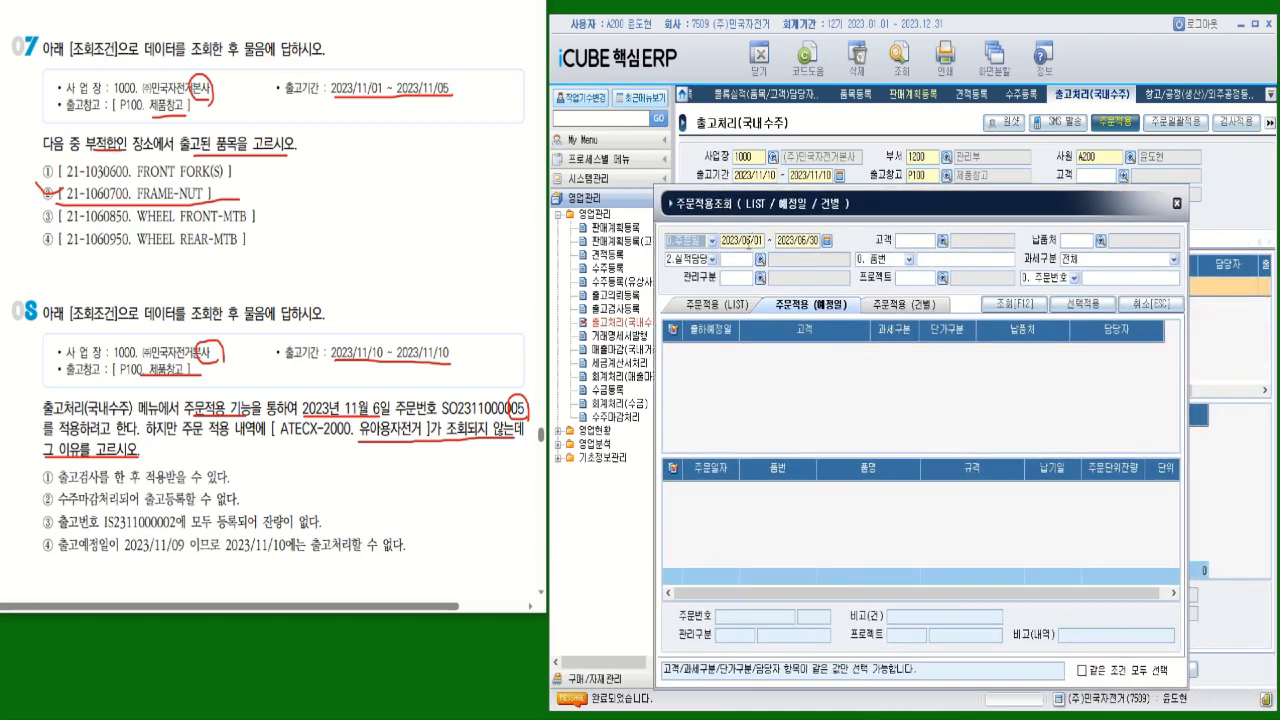
pyautogui.click(748, 243)
pyautogui.write('2023')
pyautogui.write('11062')
pyautogui.click(880, 305)
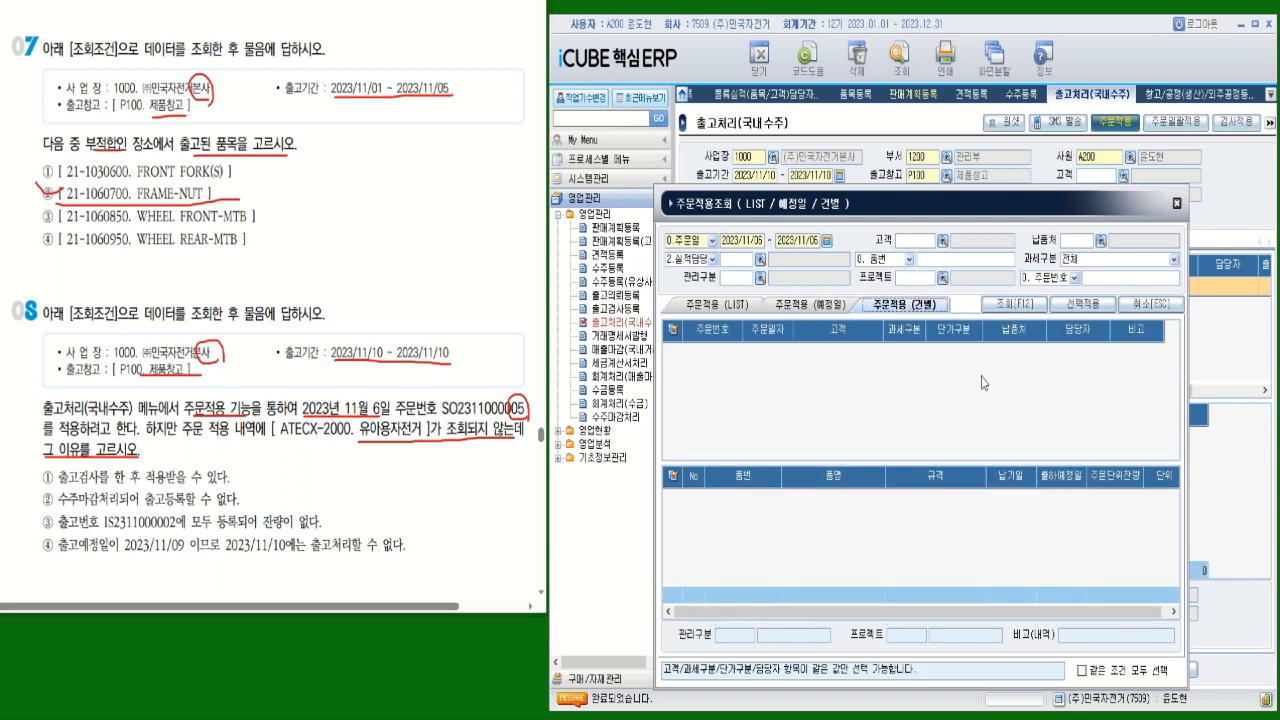
pyautogui.click(1000, 305)
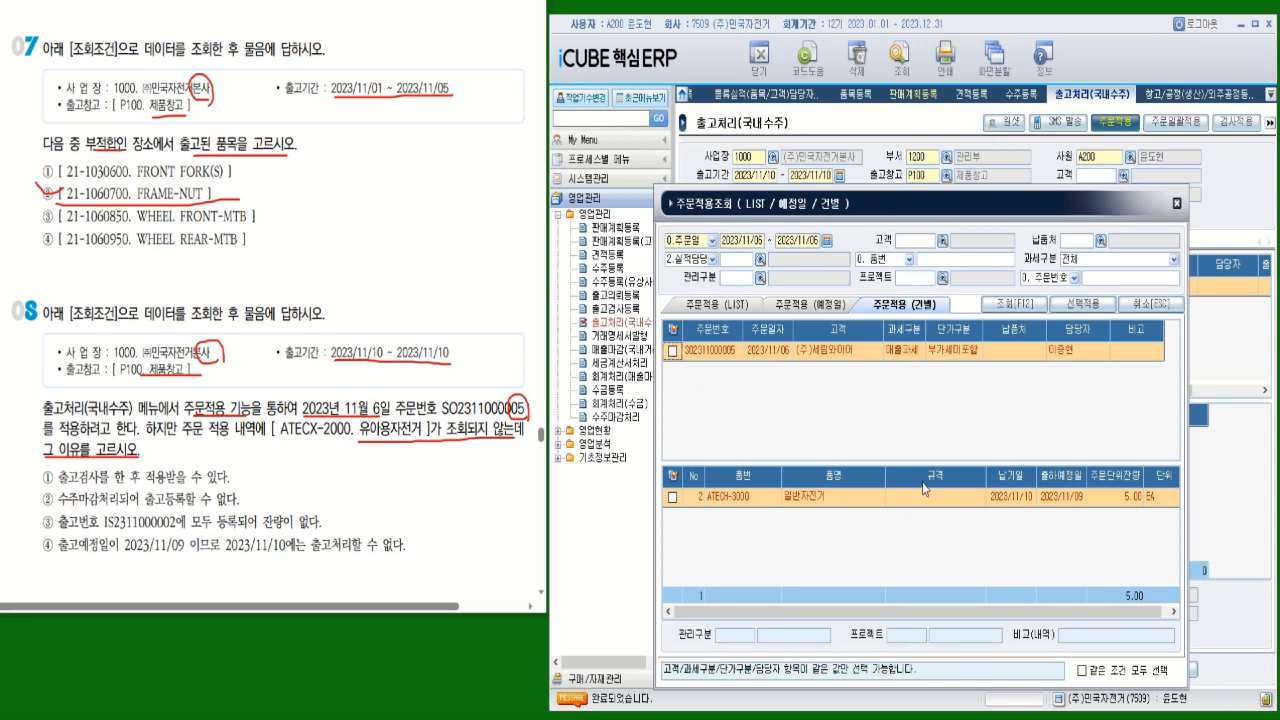
pyautogui.click(1177, 203)
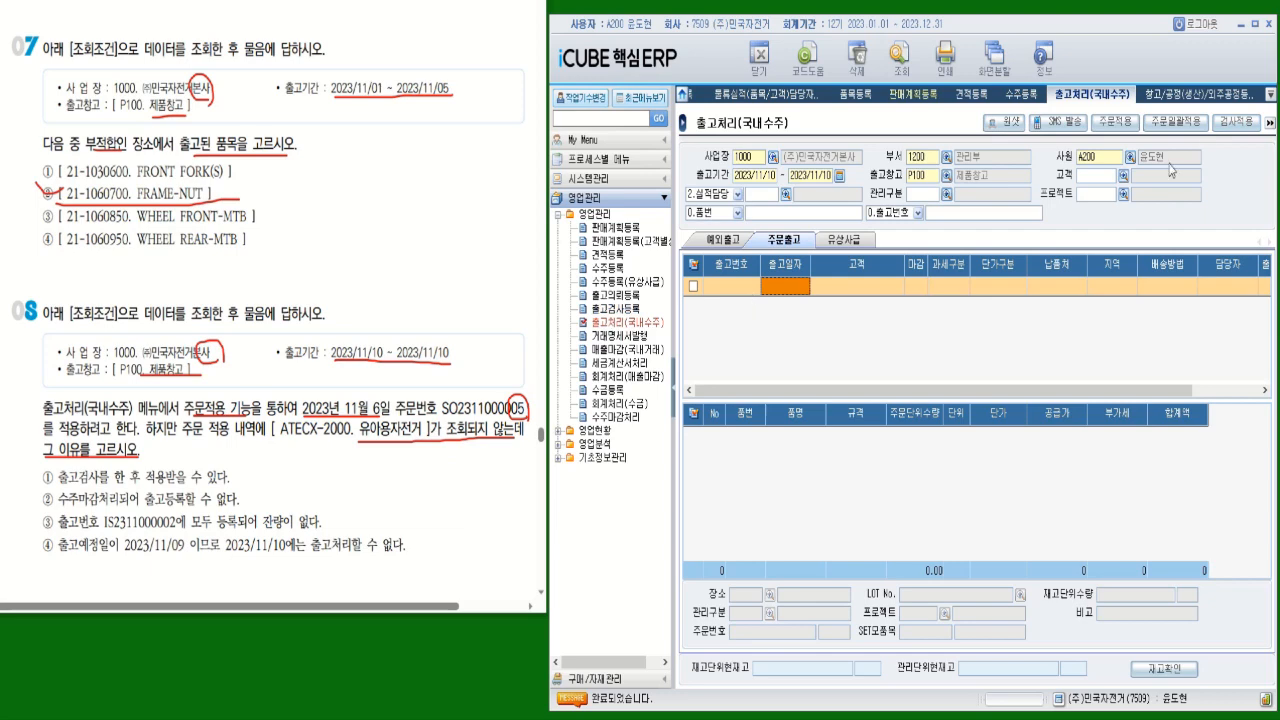
# Query 검사적용 for the 검사기간 2023/11/01 ~ 2023/11/30, and mark option ① of question 8 with an X
pyautogui.click(1235, 122)
pyautogui.moveTo(1279, 176); pyautogui.dragTo(772, 227)
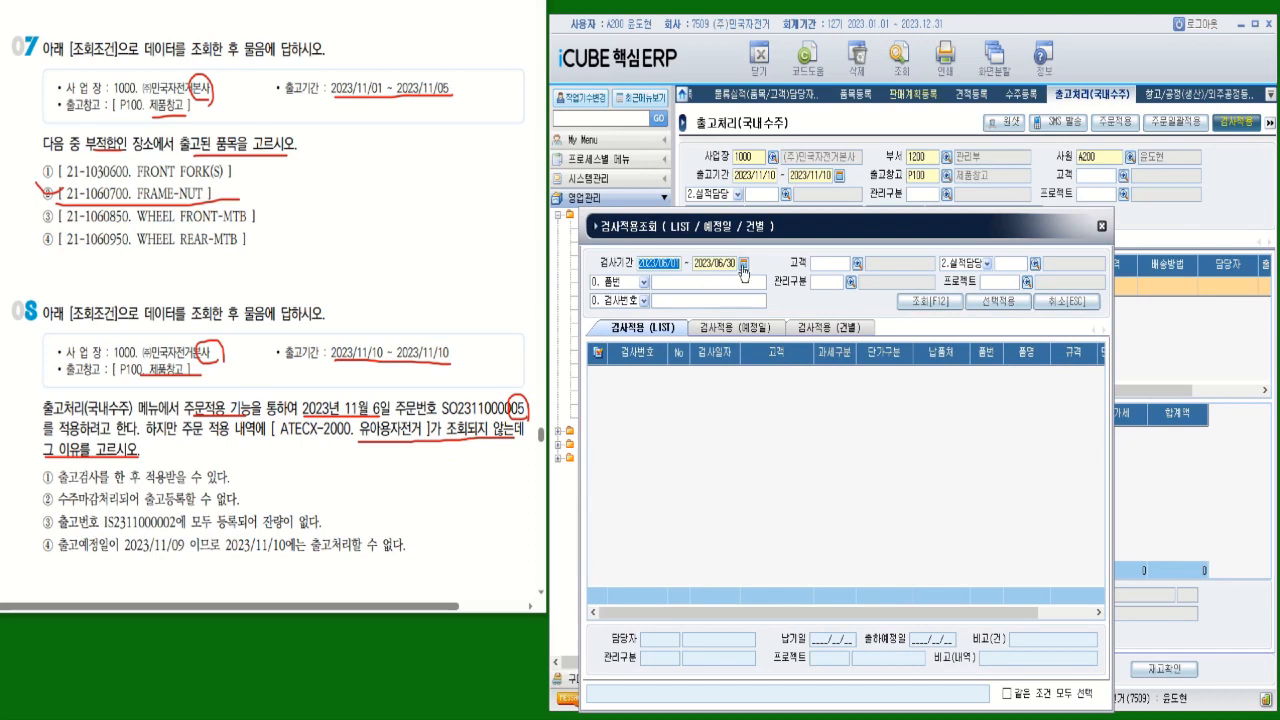
pyautogui.click(715, 264)
pyautogui.click(743, 263)
pyautogui.click(931, 371)
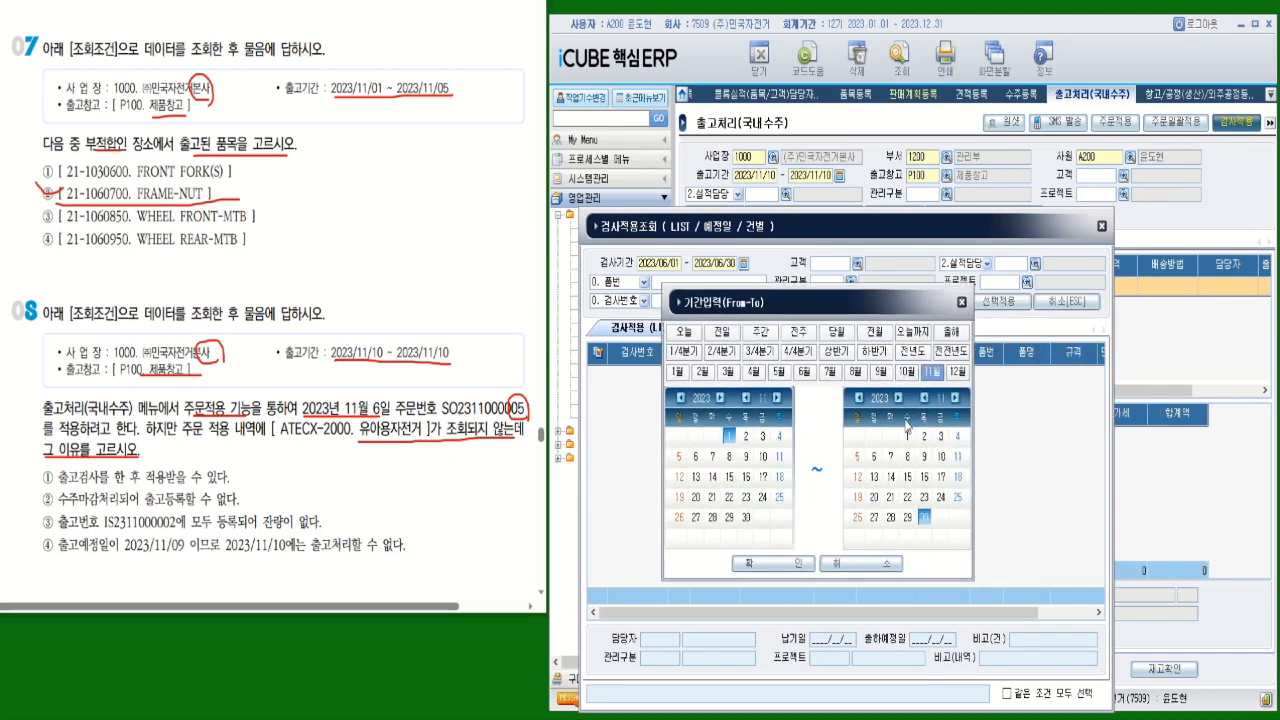
pyautogui.click(770, 564)
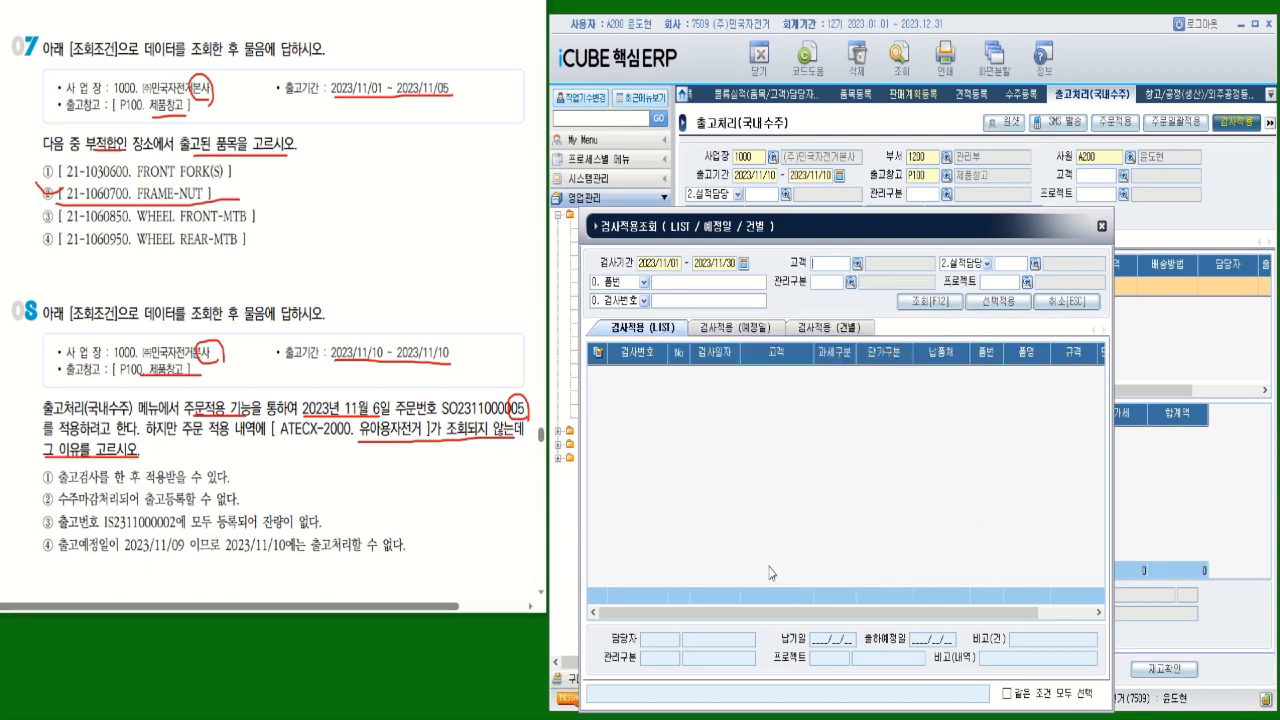
pyautogui.click(938, 302)
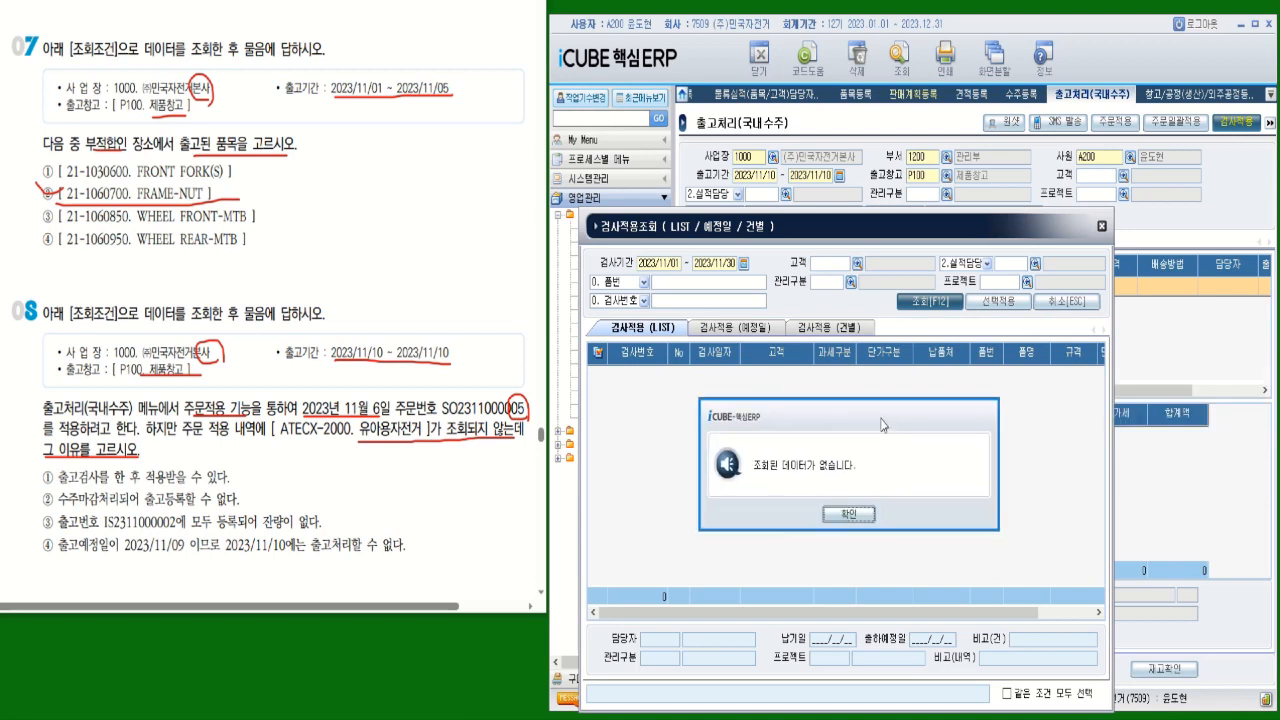
pyautogui.click(846, 516)
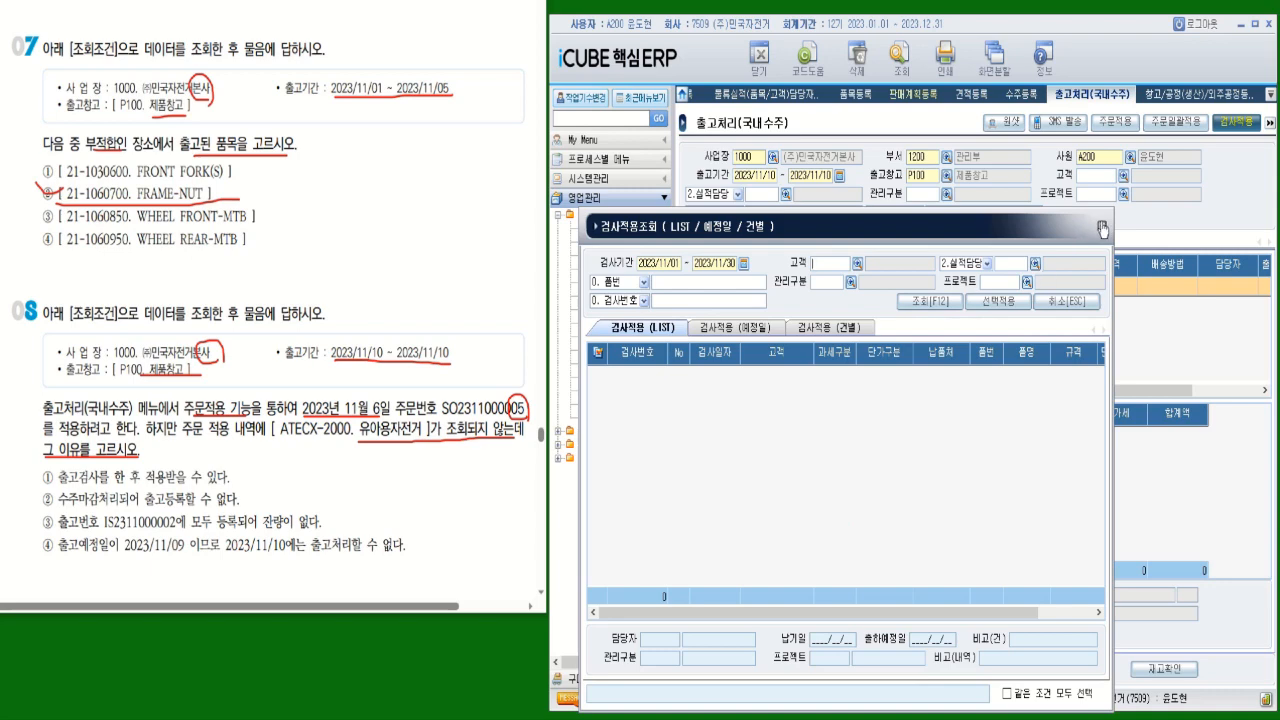
pyautogui.click(1101, 229)
pyautogui.moveTo(255, 463)
pyautogui.mouseDown()
pyautogui.moveTo(244, 471)
pyautogui.moveTo(258, 482)
pyautogui.mouseUp()
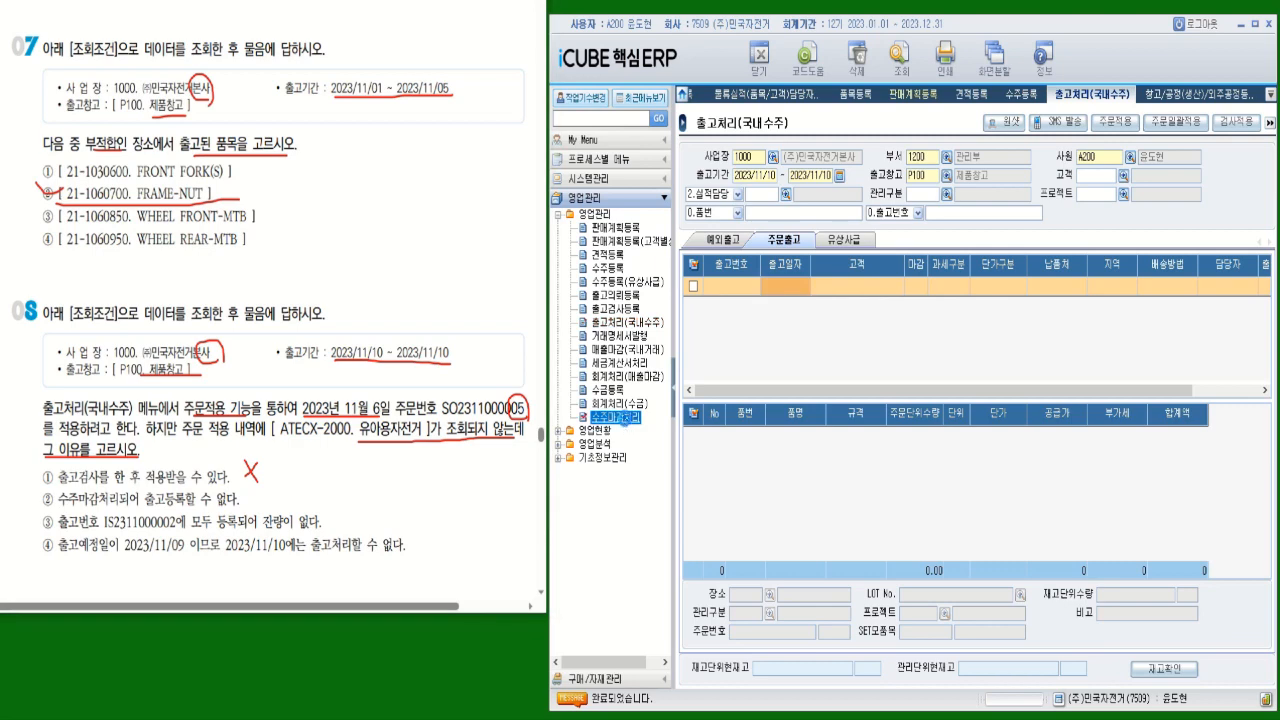
# Open 수주마감처리 and query the orders for the 주문기간 2023/11/01 ~ 2023/11/30
pyautogui.click(625, 418)
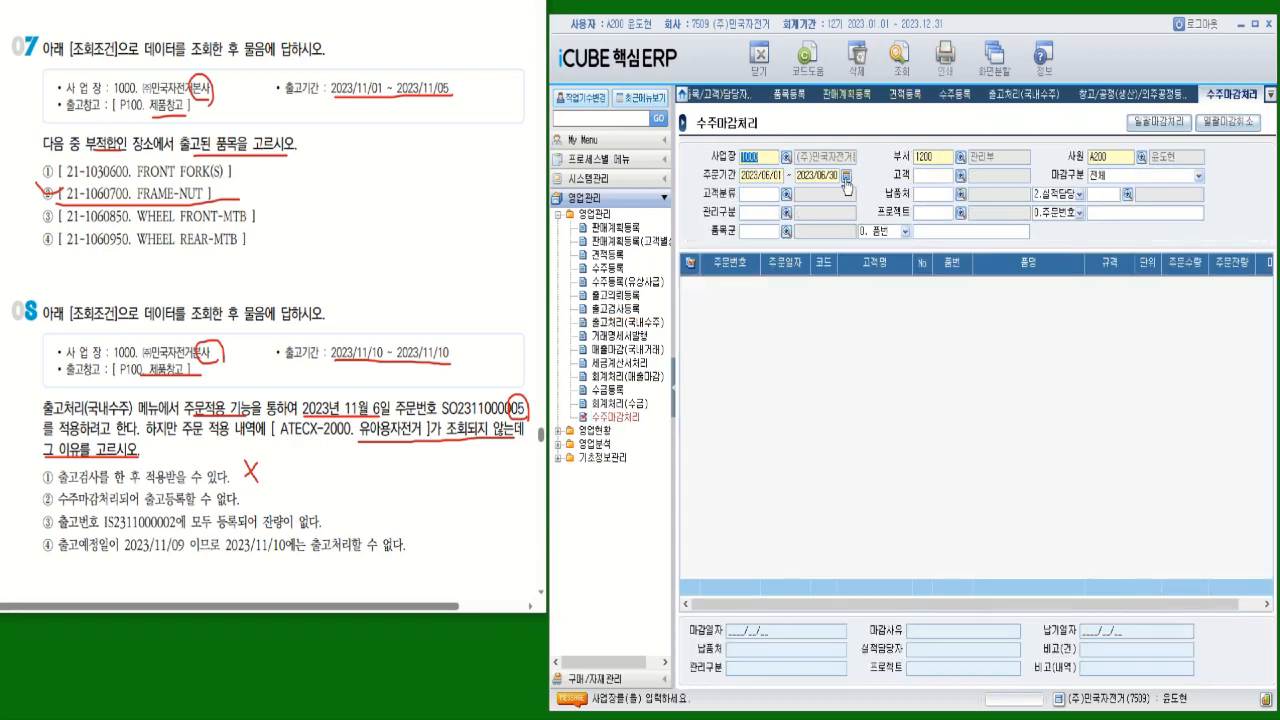
pyautogui.press('Return')
pyautogui.press('F2')
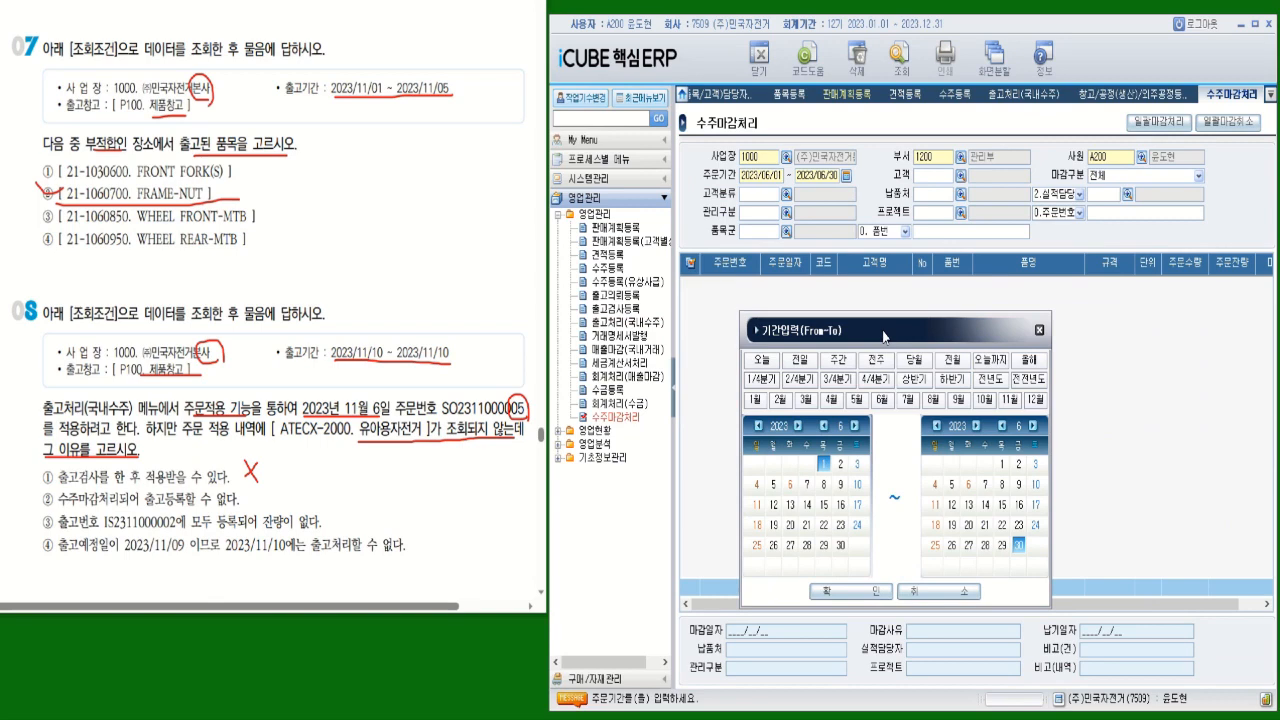
pyautogui.click(1006, 400)
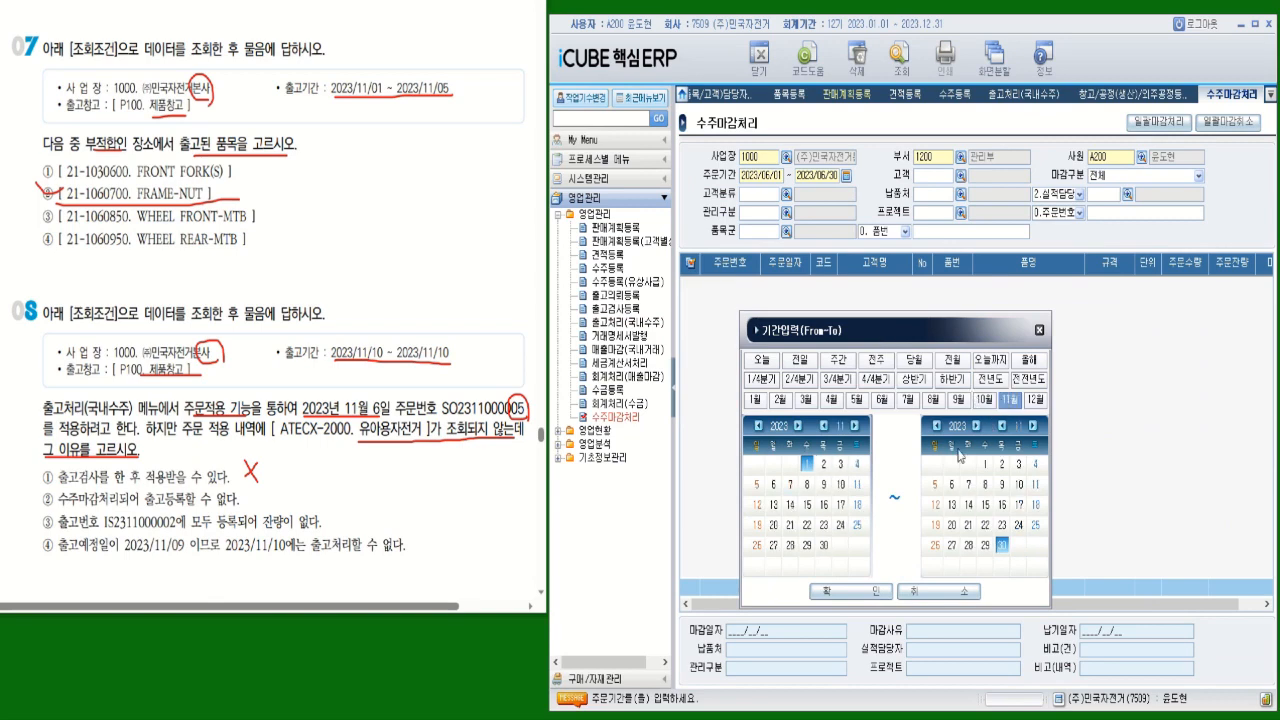
pyautogui.click(858, 591)
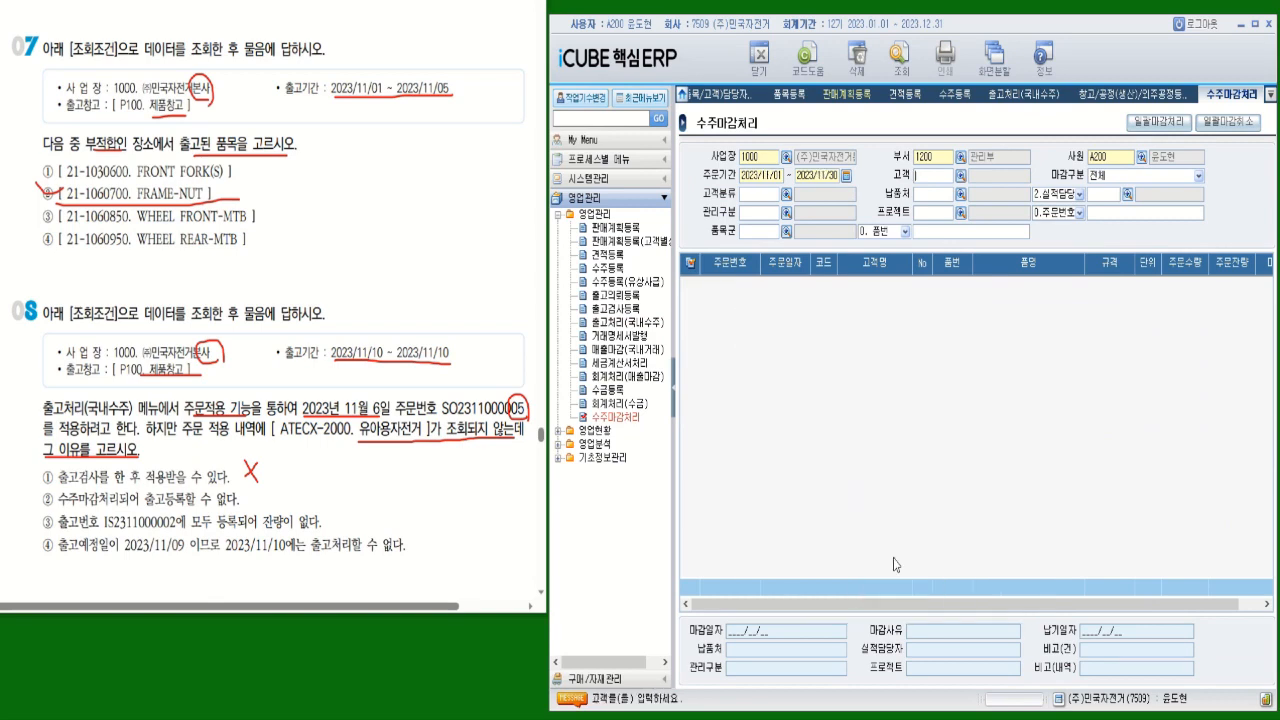
pyautogui.click(899, 62)
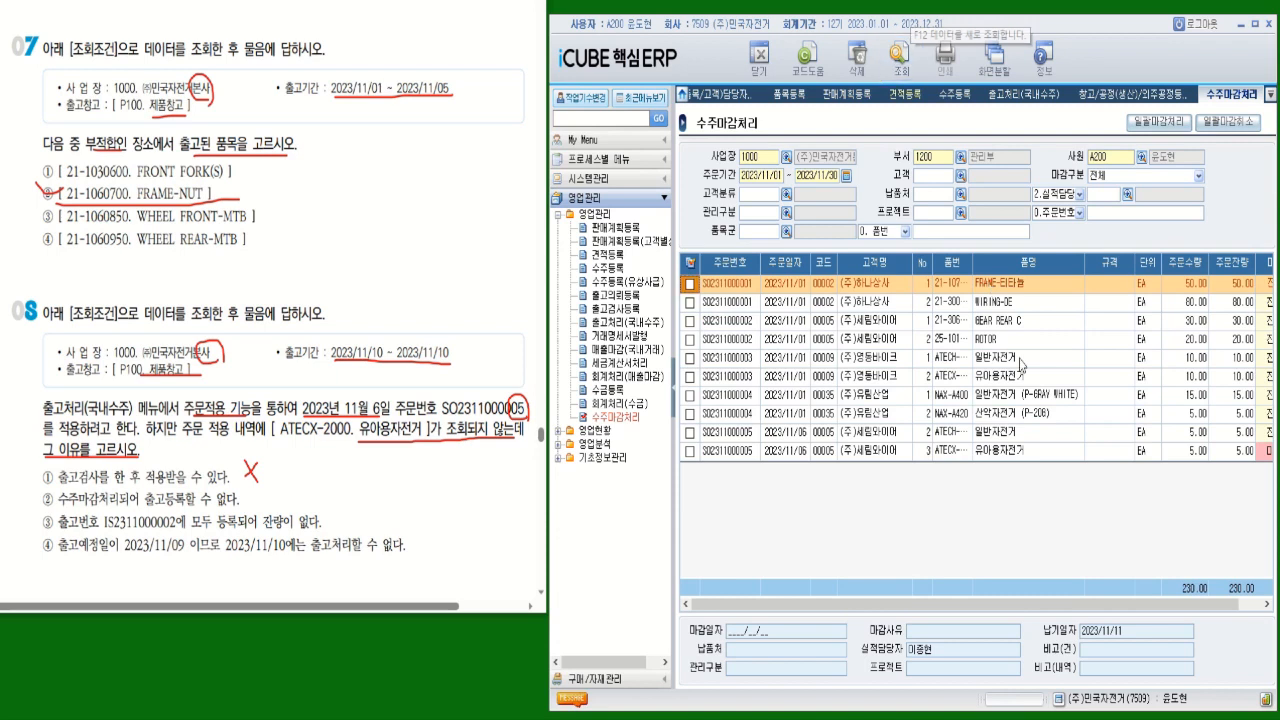
# Check the 마감 status and 마감사유 of the 2023/11/06 유아용자전거 line, and box option ② 수주마감처리되어 출고등록할 수 없다 in question 8
pyautogui.click(1006, 378)
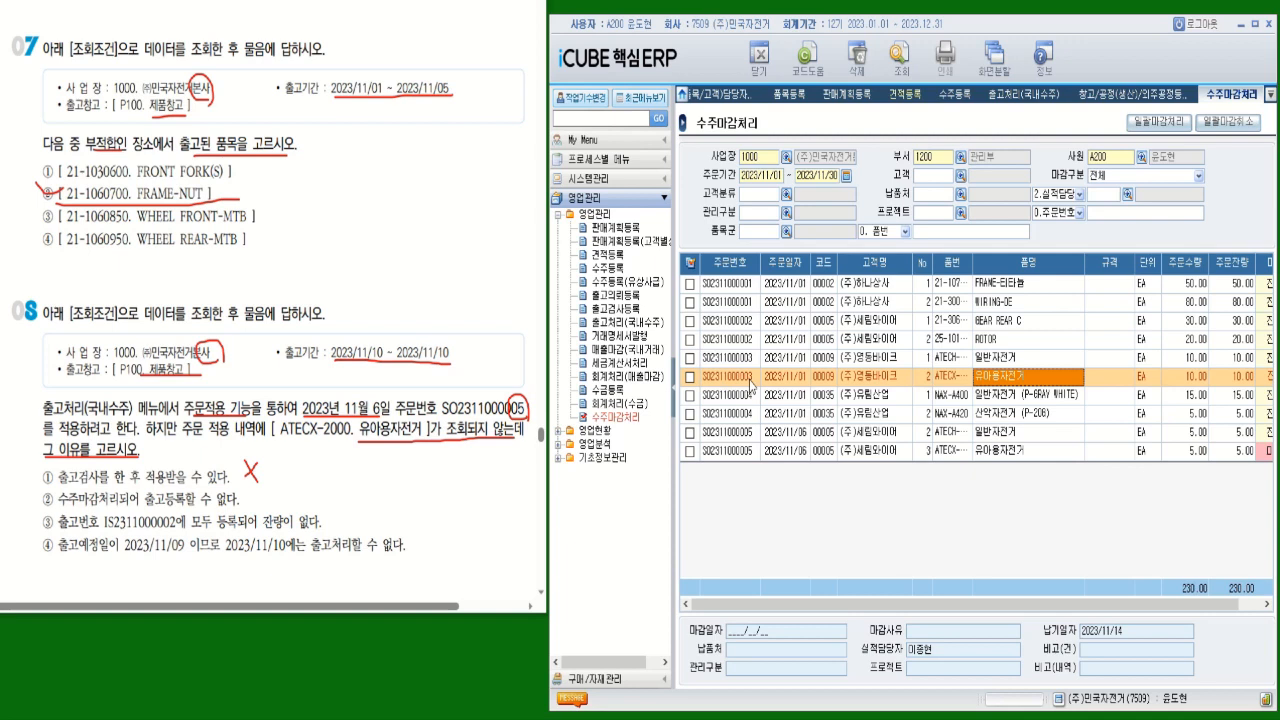
pyautogui.click(752, 452)
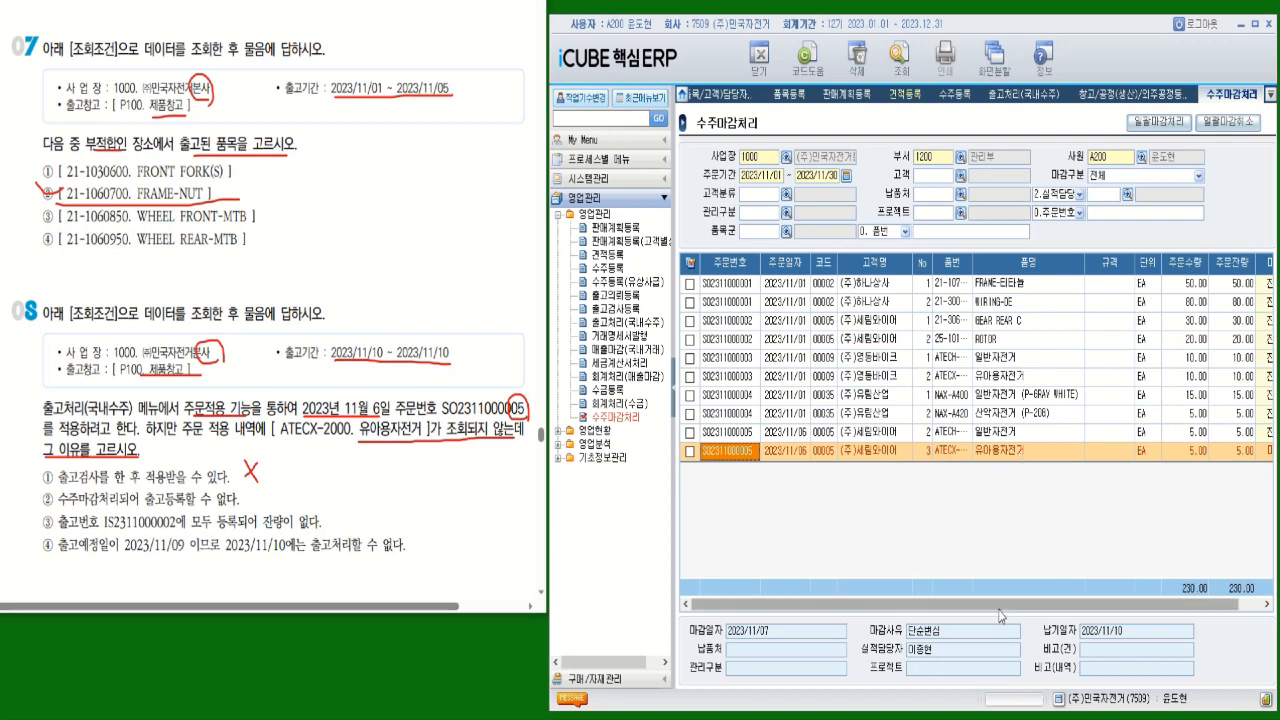
pyautogui.moveTo(1000, 615); pyautogui.dragTo(1074, 612)
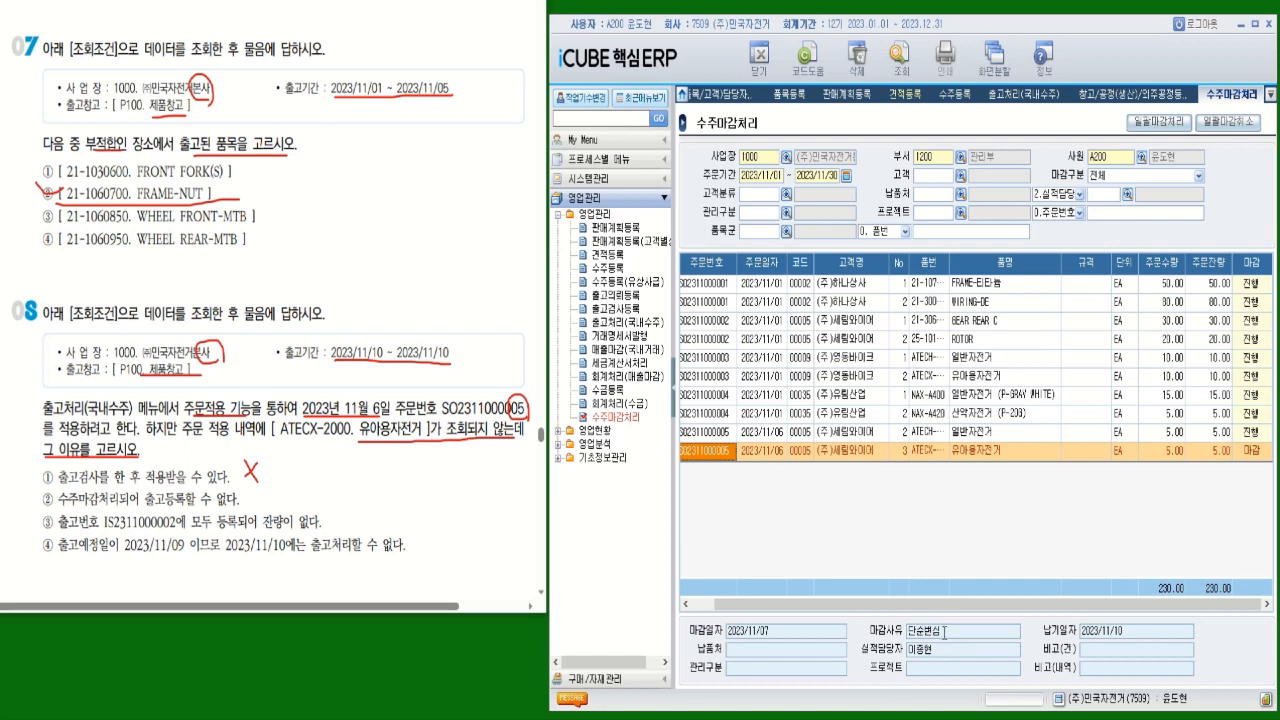
pyautogui.moveTo(44, 507)
pyautogui.mouseDown()
pyautogui.moveTo(256, 500)
pyautogui.moveTo(250, 477)
pyautogui.moveTo(38, 488)
pyautogui.moveTo(44, 503)
pyautogui.mouseUp()
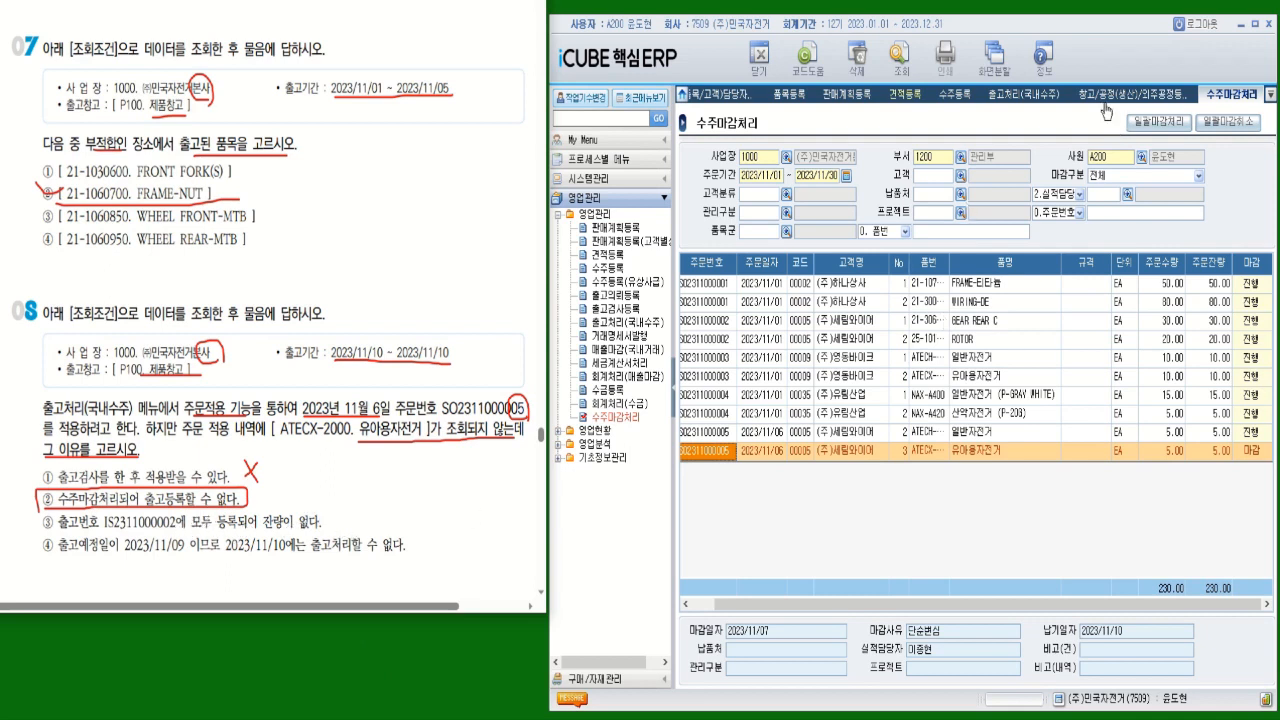
# Return to 출고처리(국내수주) and query 주문적용 (예정일) for the order dates 2023/11/01 ~ 2023/11/30
pyautogui.click(1030, 98)
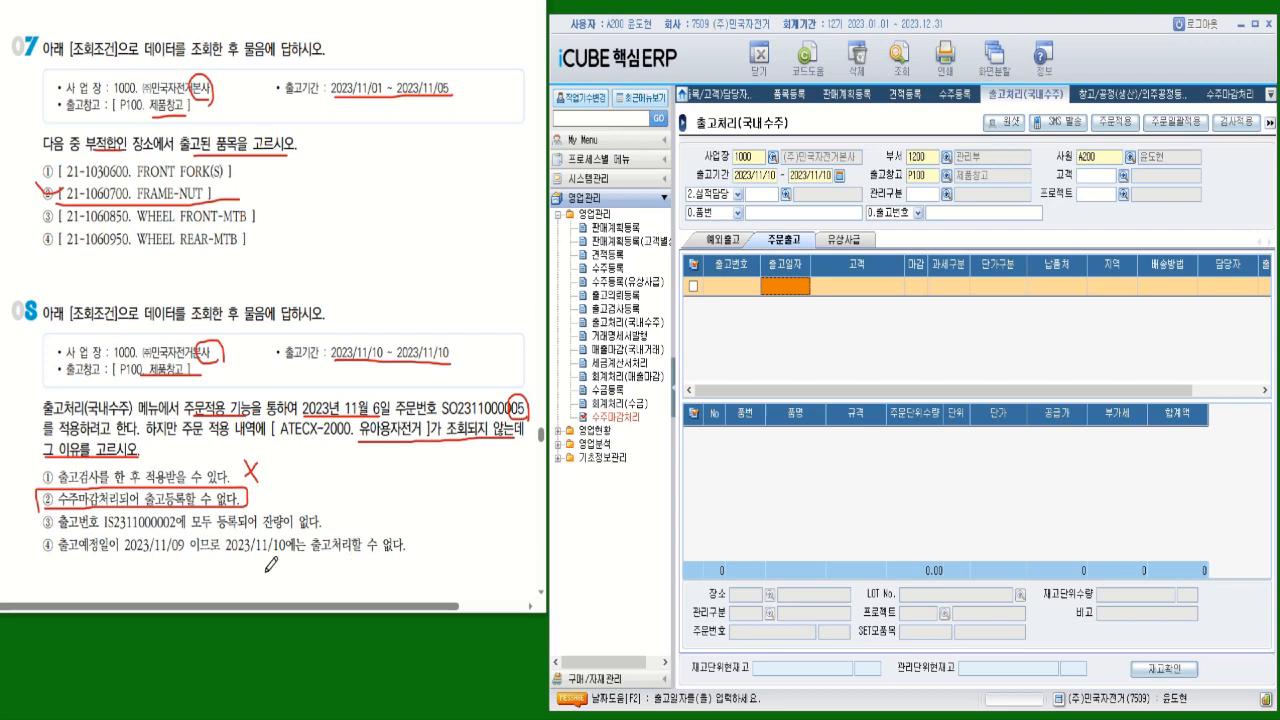
pyautogui.click(1130, 130)
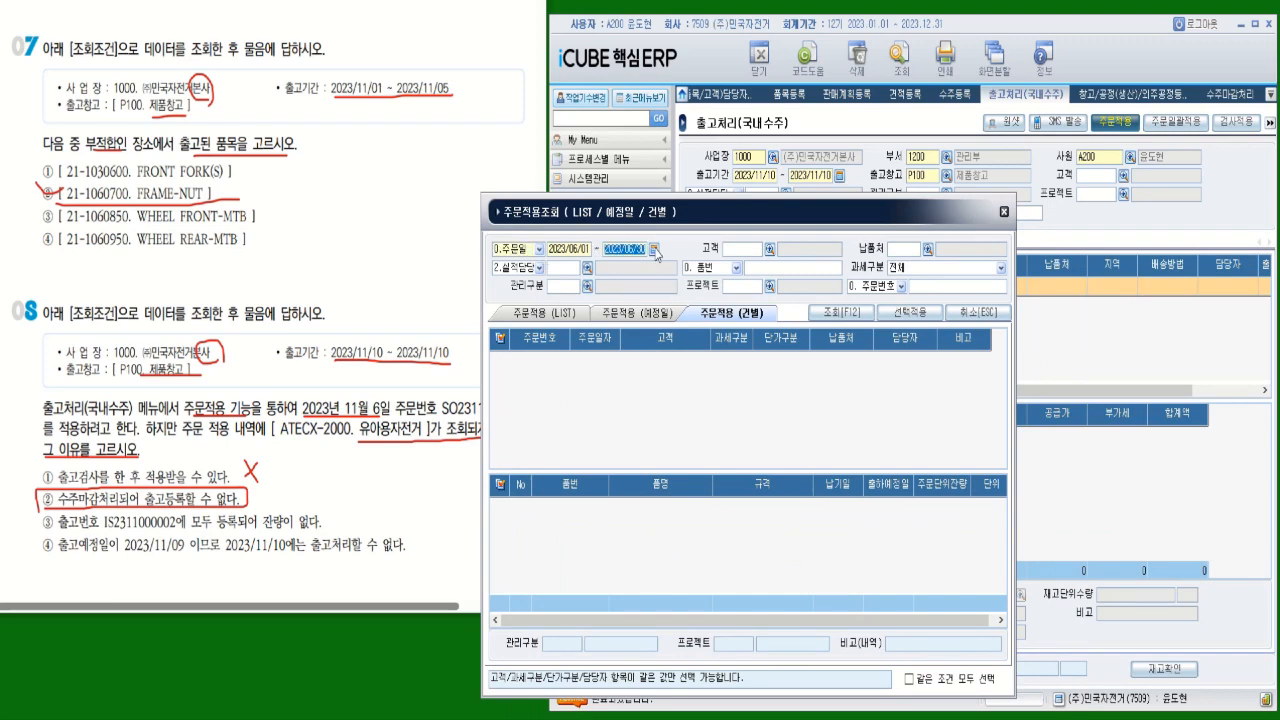
pyautogui.press('F2')
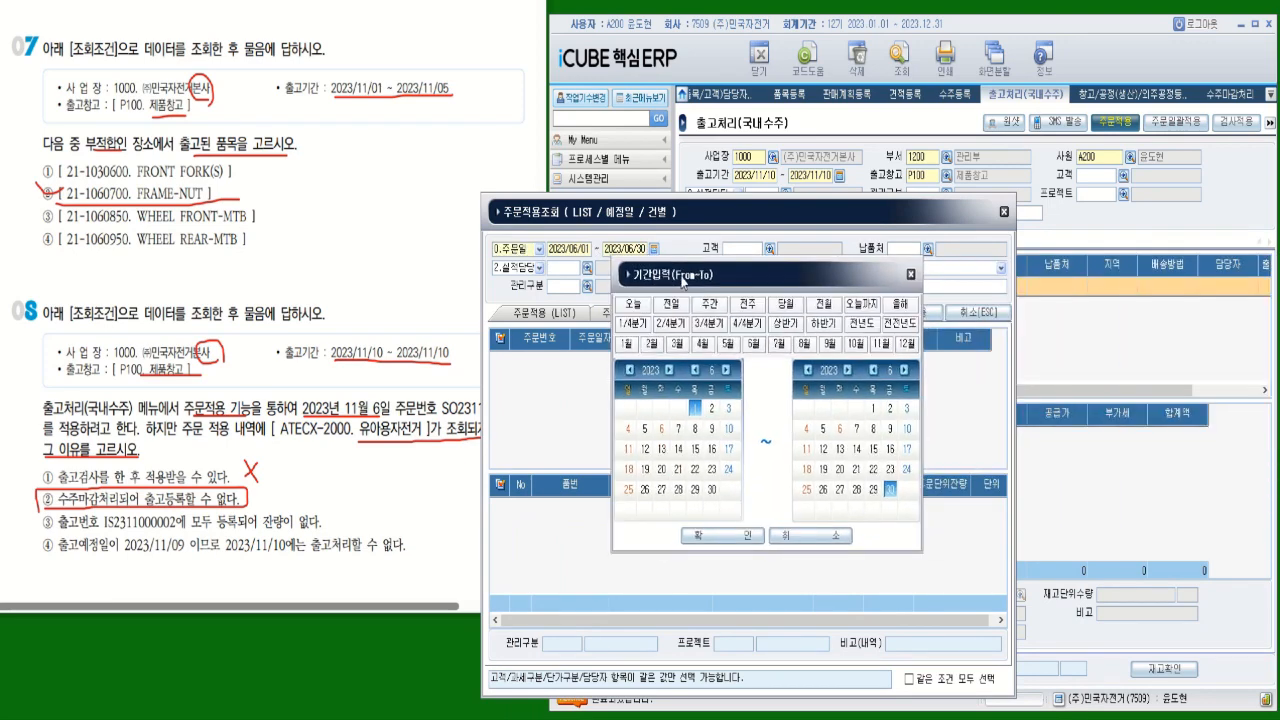
pyautogui.click(877, 345)
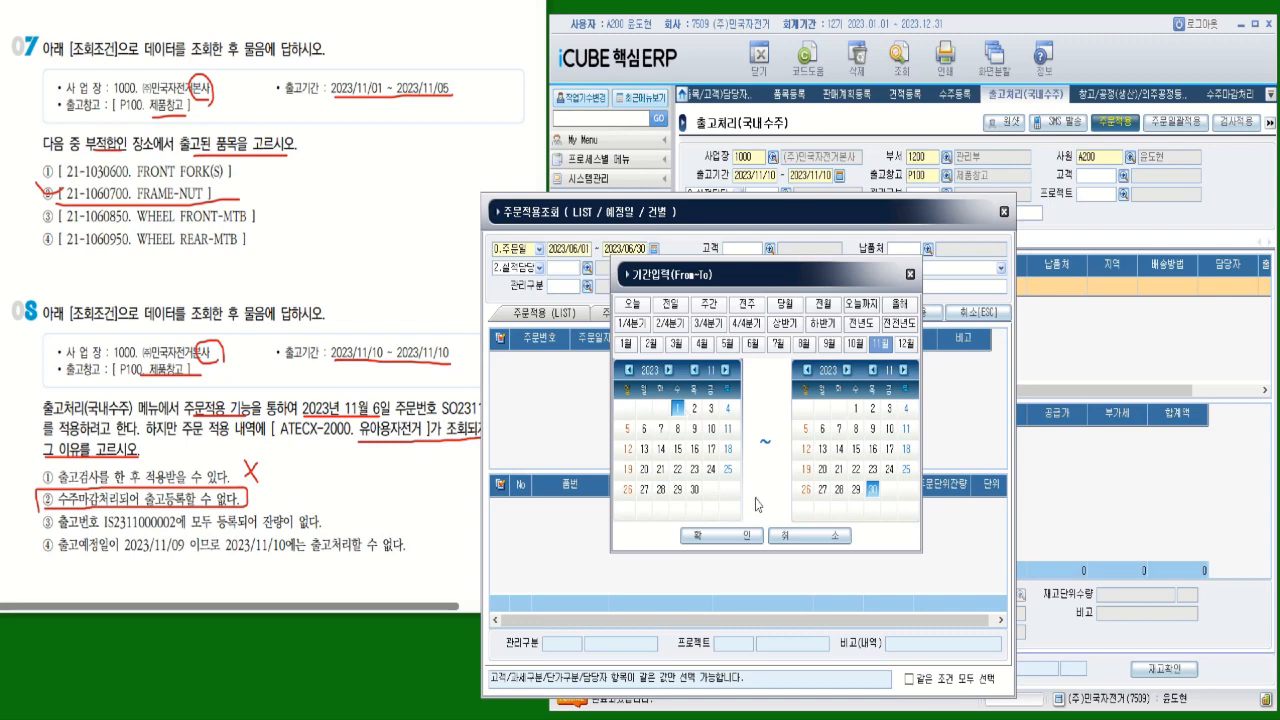
pyautogui.click(748, 546)
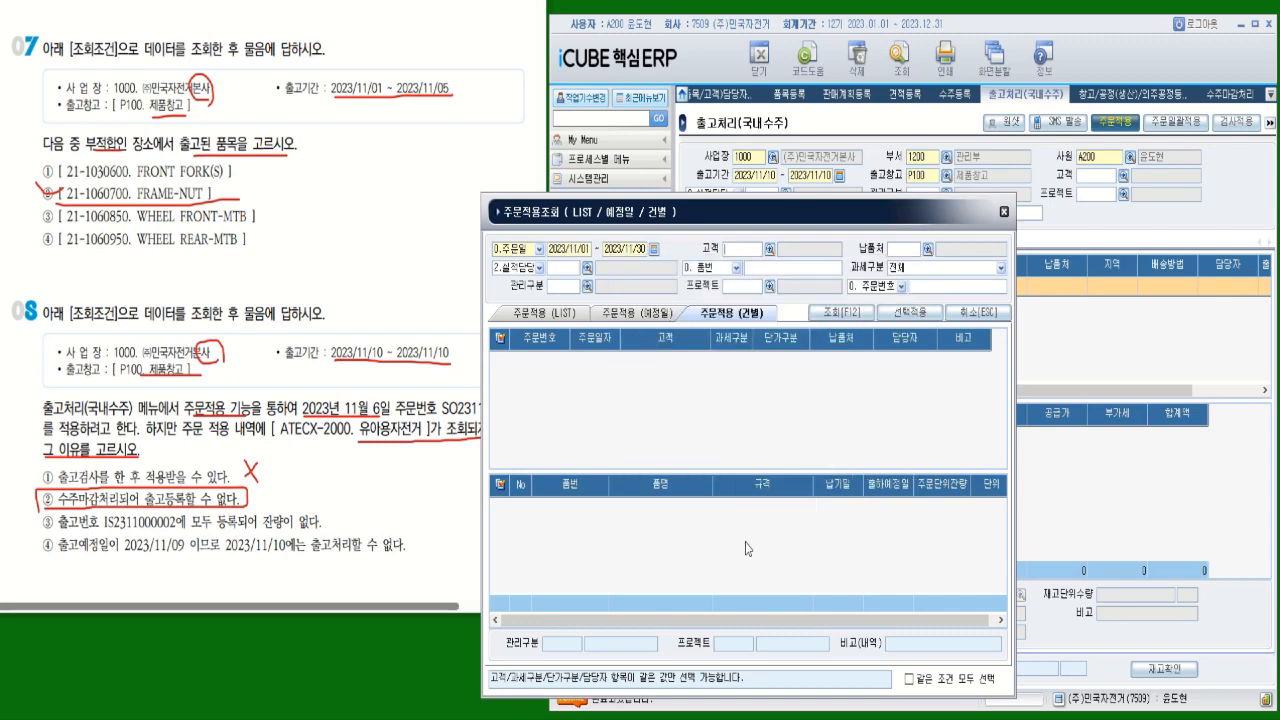
pyautogui.click(646, 314)
pyautogui.click(846, 313)
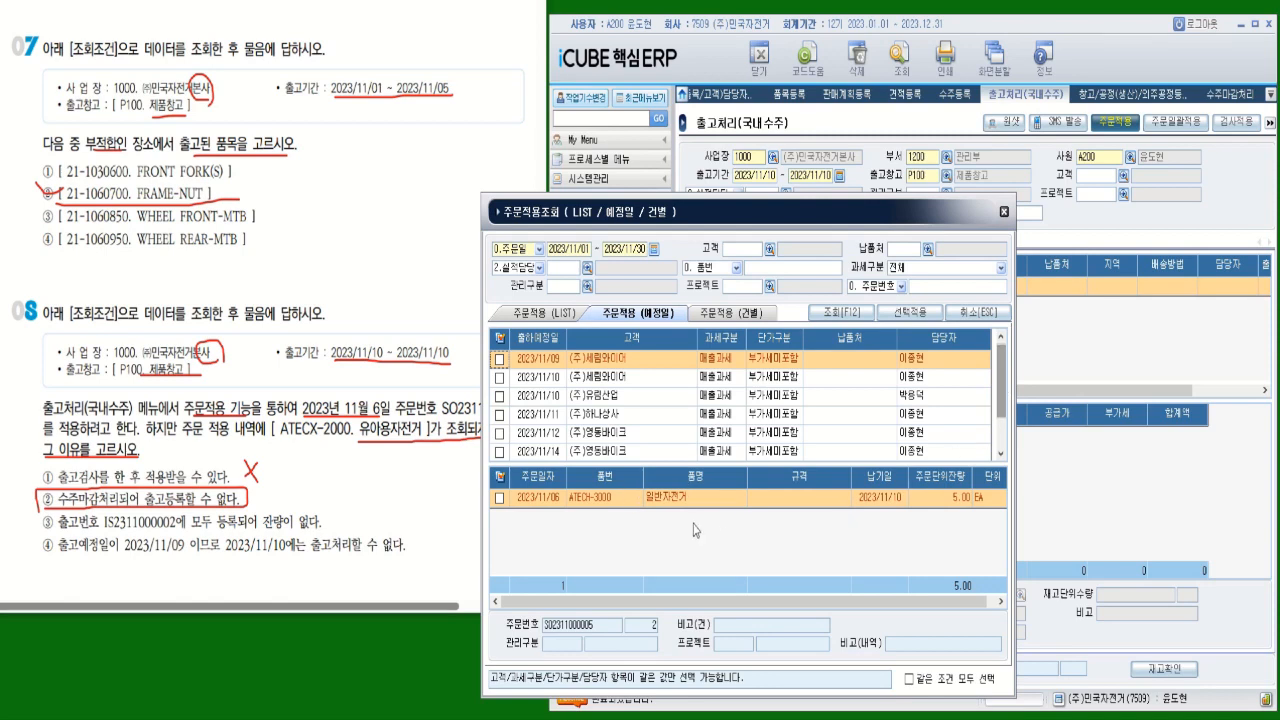
# Examine the item lines of the (주)세림와이어 and (주)유림산업 orders with 출하예정일 2023/11/10 and the (주)하나상사 order with 2023/11/11
pyautogui.click(624, 377)
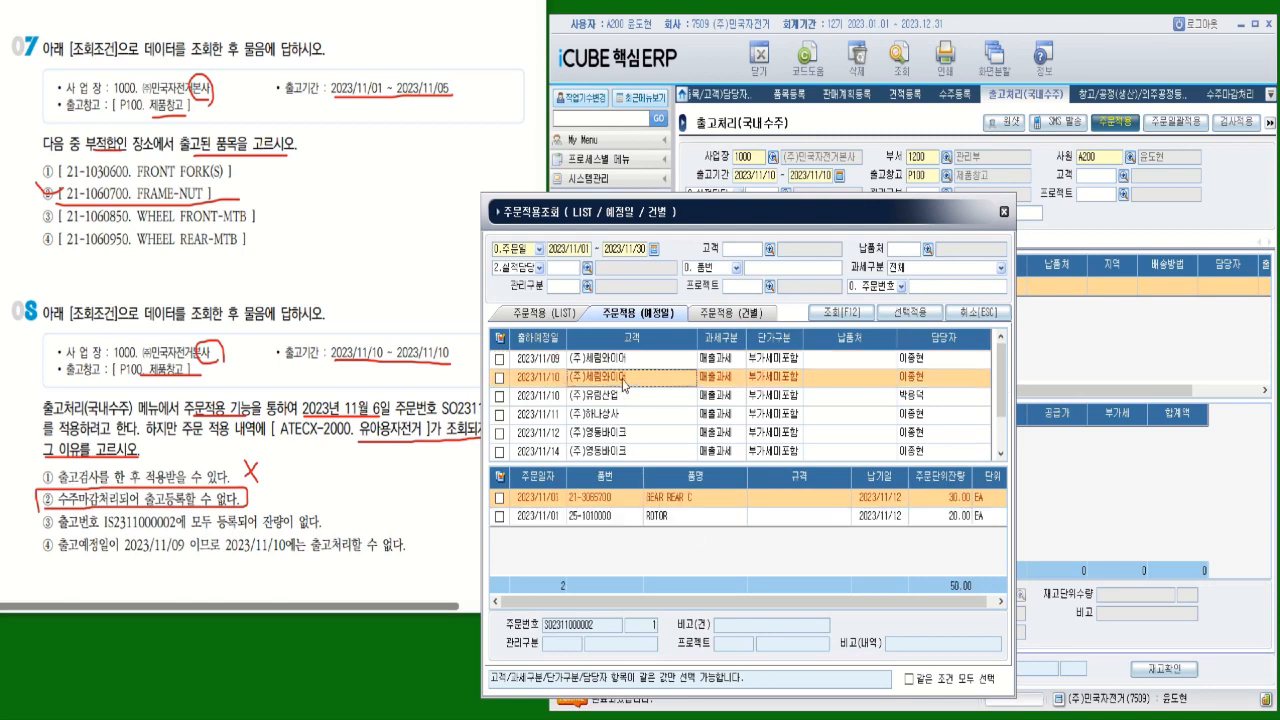
pyautogui.click(623, 396)
pyautogui.click(624, 415)
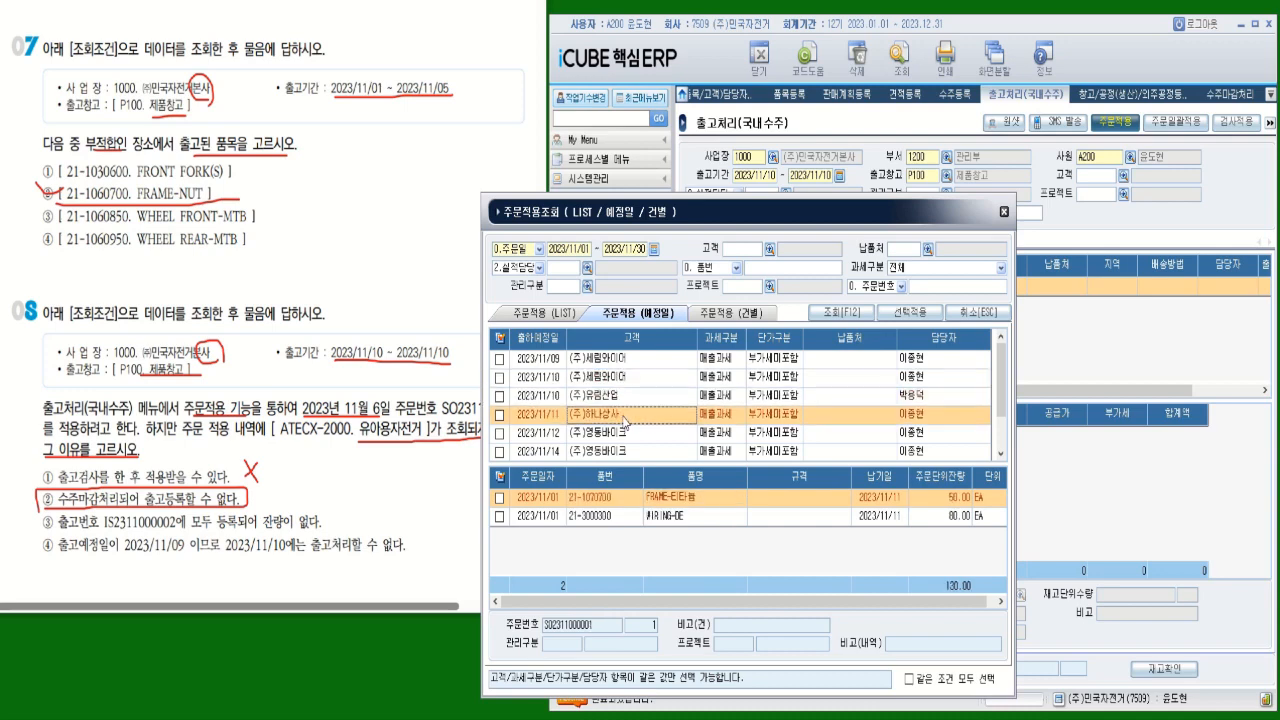
# Examine the item line and 주문번호 of the (주)영동바이크 order with 출하예정일 2023/11/14, and close 주문적용조회
pyautogui.click(627, 449)
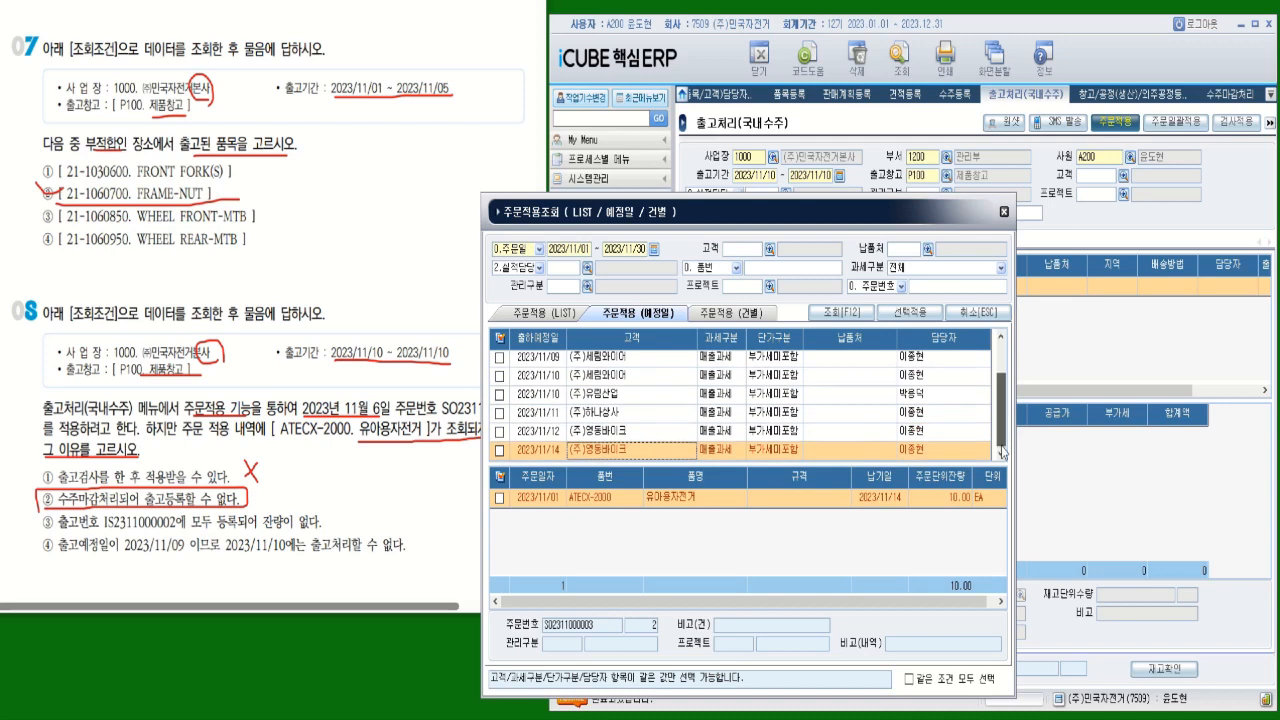
pyautogui.click(845, 529)
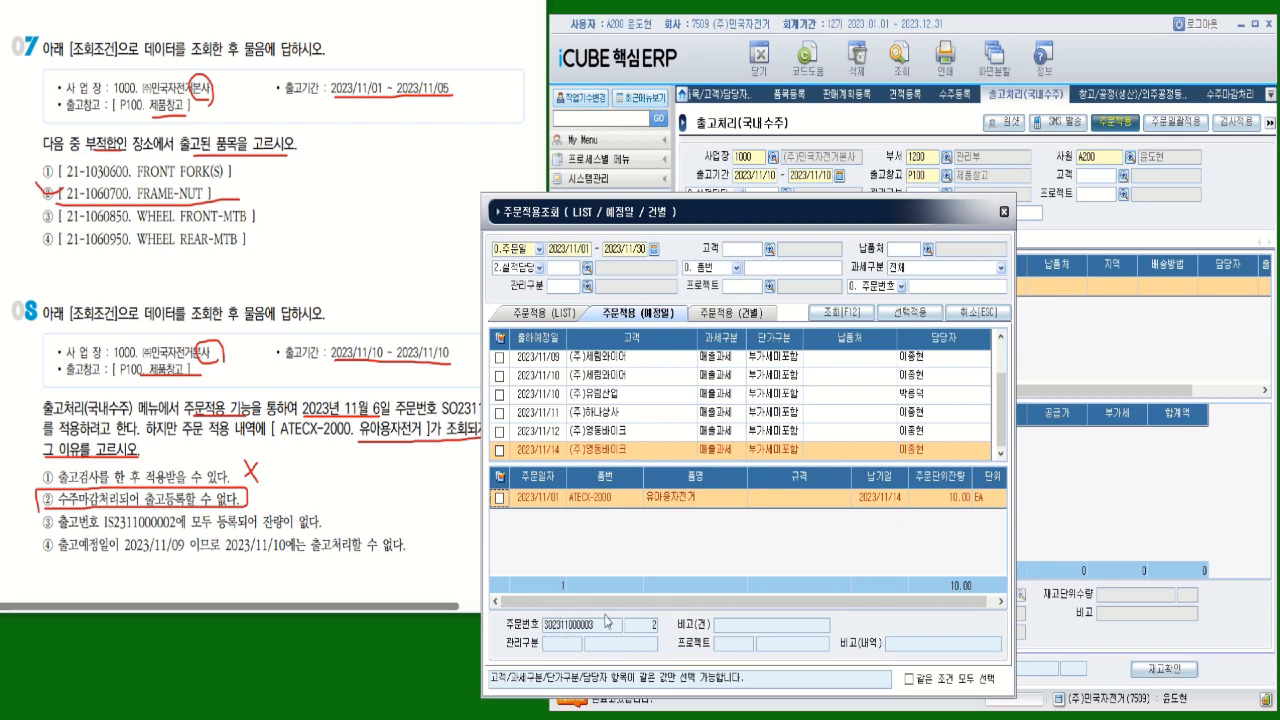
pyautogui.press('ctrl')
pyautogui.press('ctrl')
pyautogui.click(1004, 212)
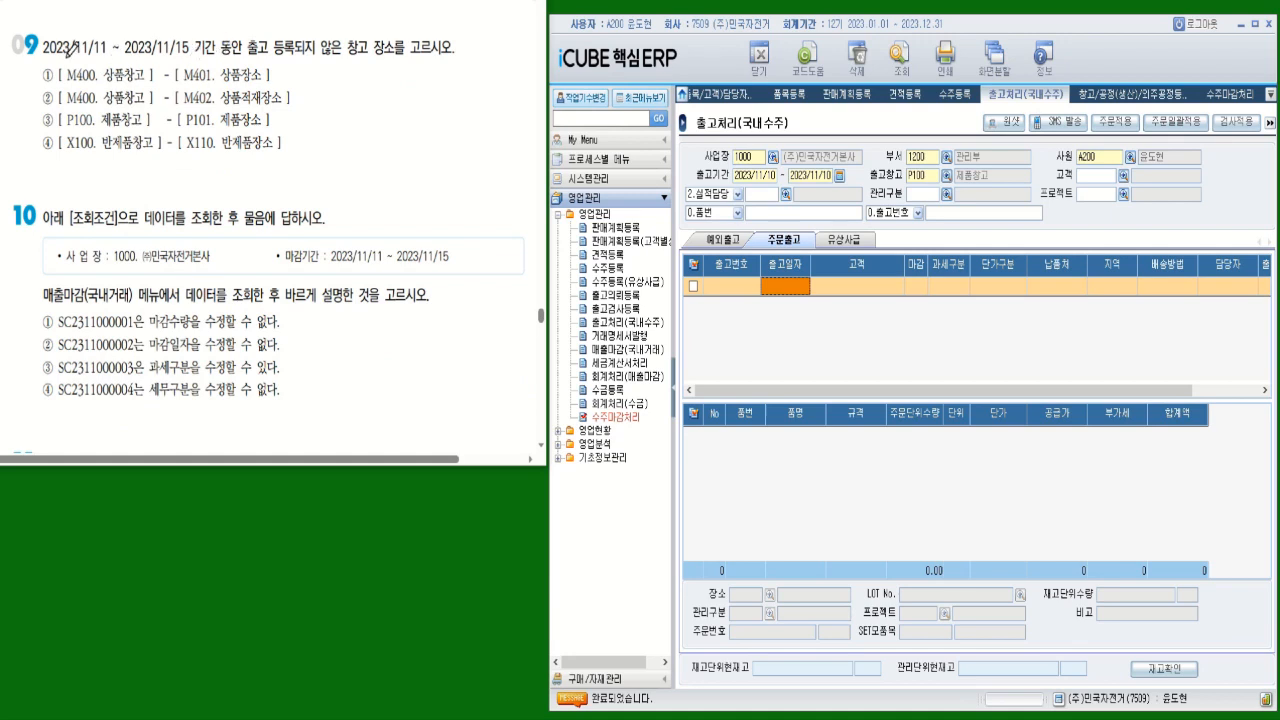
# Mark the period 2023/11/11 ~ 2023/11/15 and the wording 출고 등록되지 않은 창고 장소 in question 9, and open 출고현황
pyautogui.moveTo(43, 60); pyautogui.dragTo(185, 52)
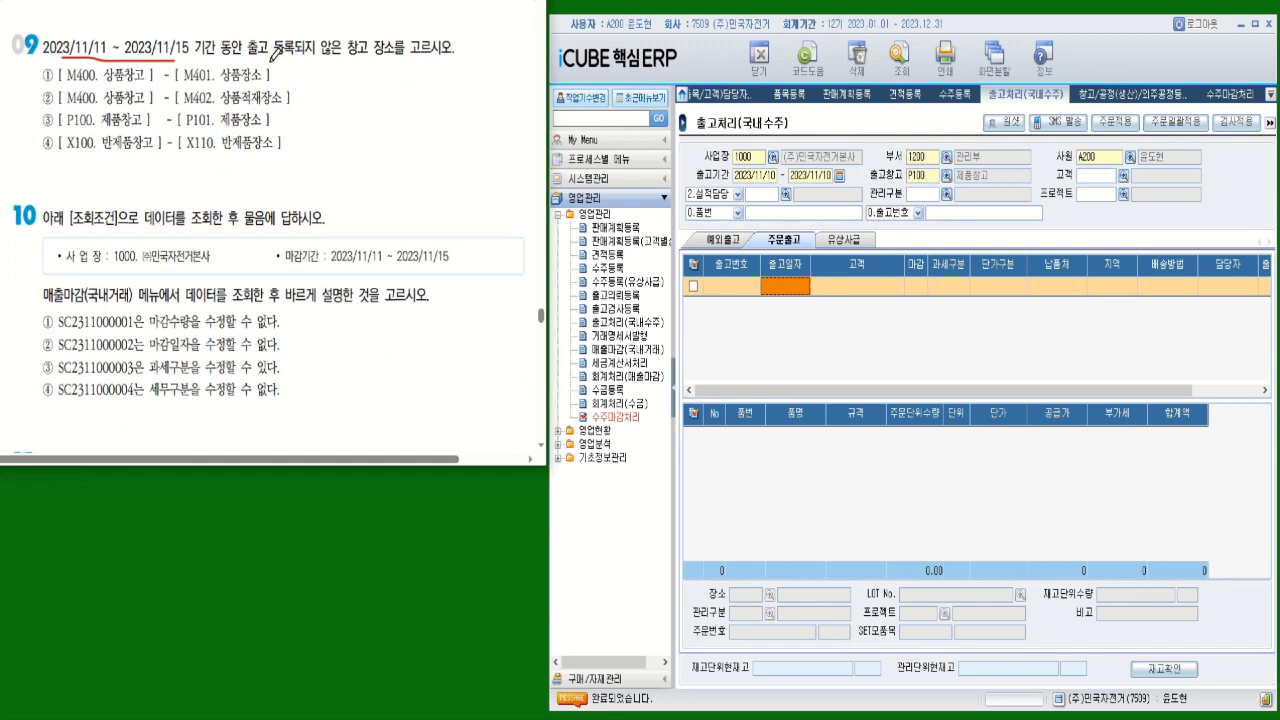
pyautogui.moveTo(264, 40)
pyautogui.mouseDown()
pyautogui.moveTo(272, 60)
pyautogui.moveTo(456, 62)
pyautogui.mouseUp()
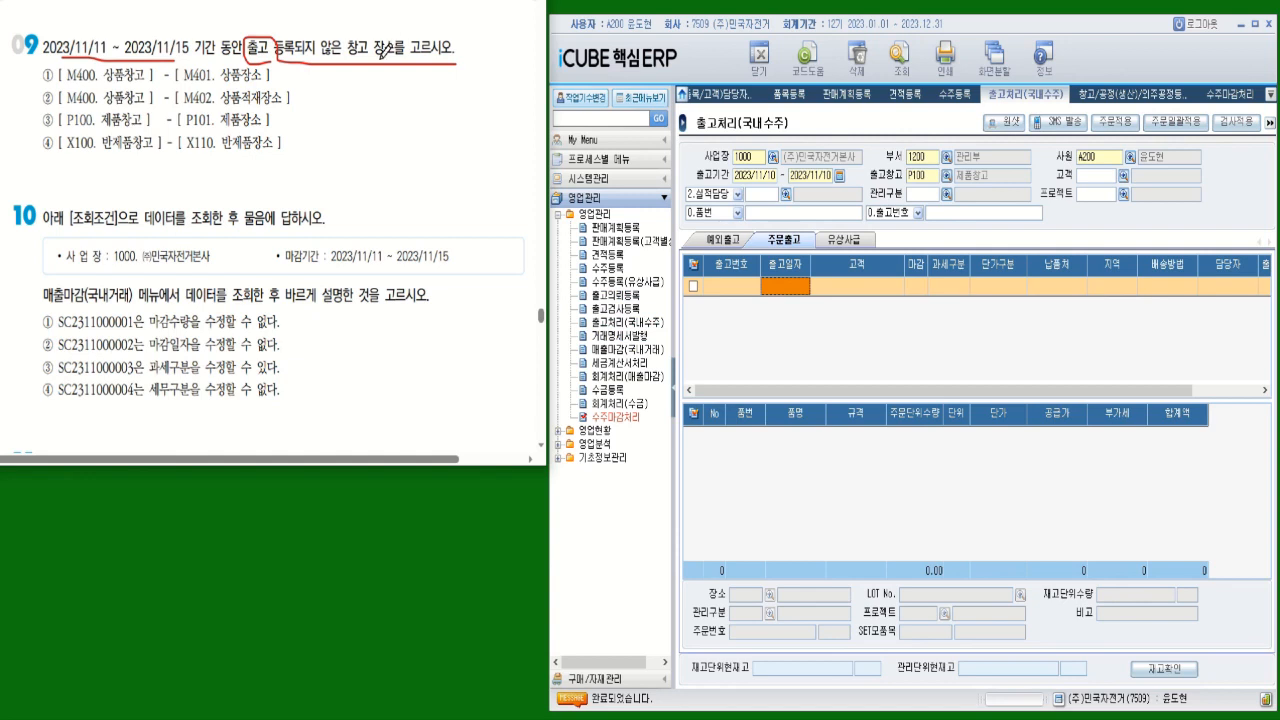
pyautogui.click(600, 433)
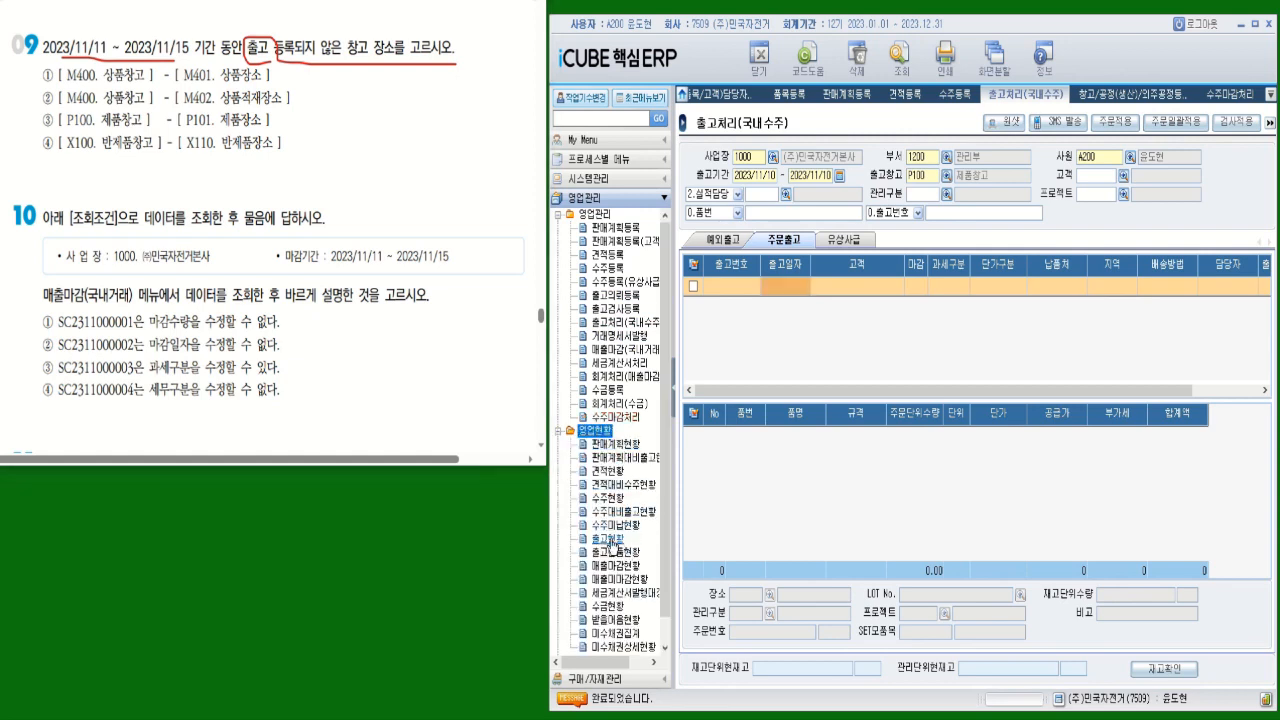
pyautogui.click(613, 543)
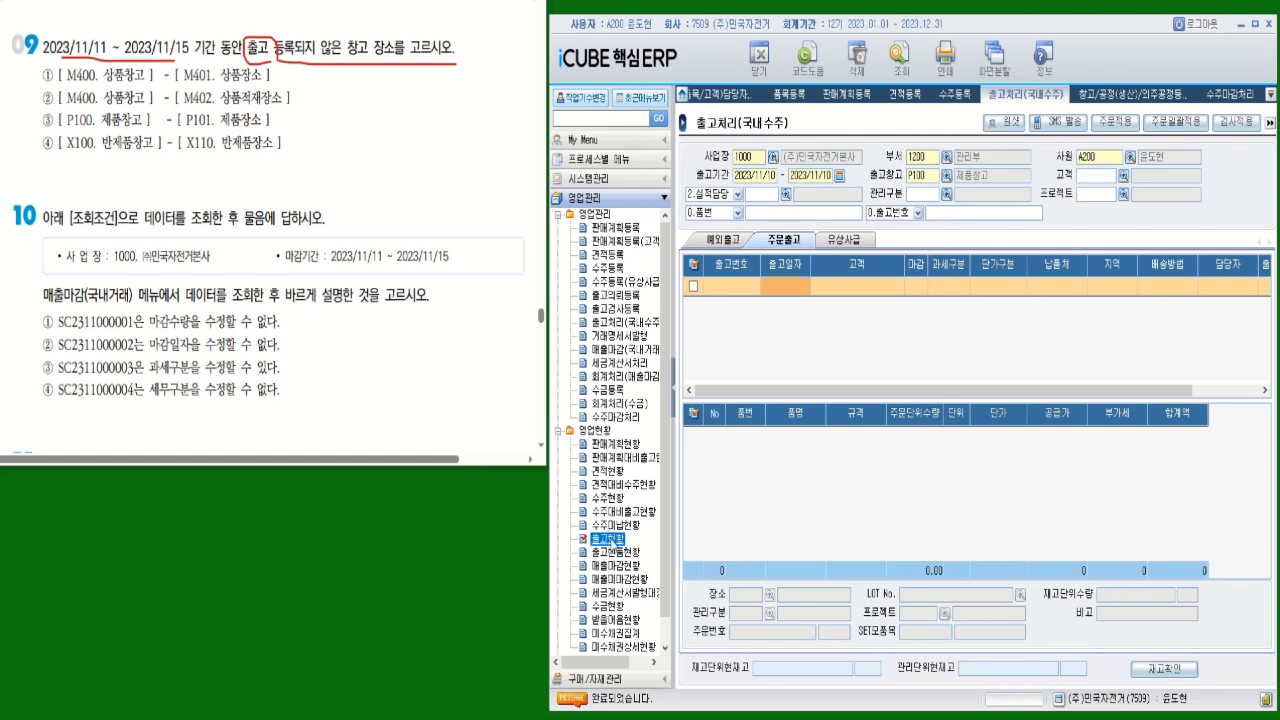
pyautogui.doubleClick(607, 540)
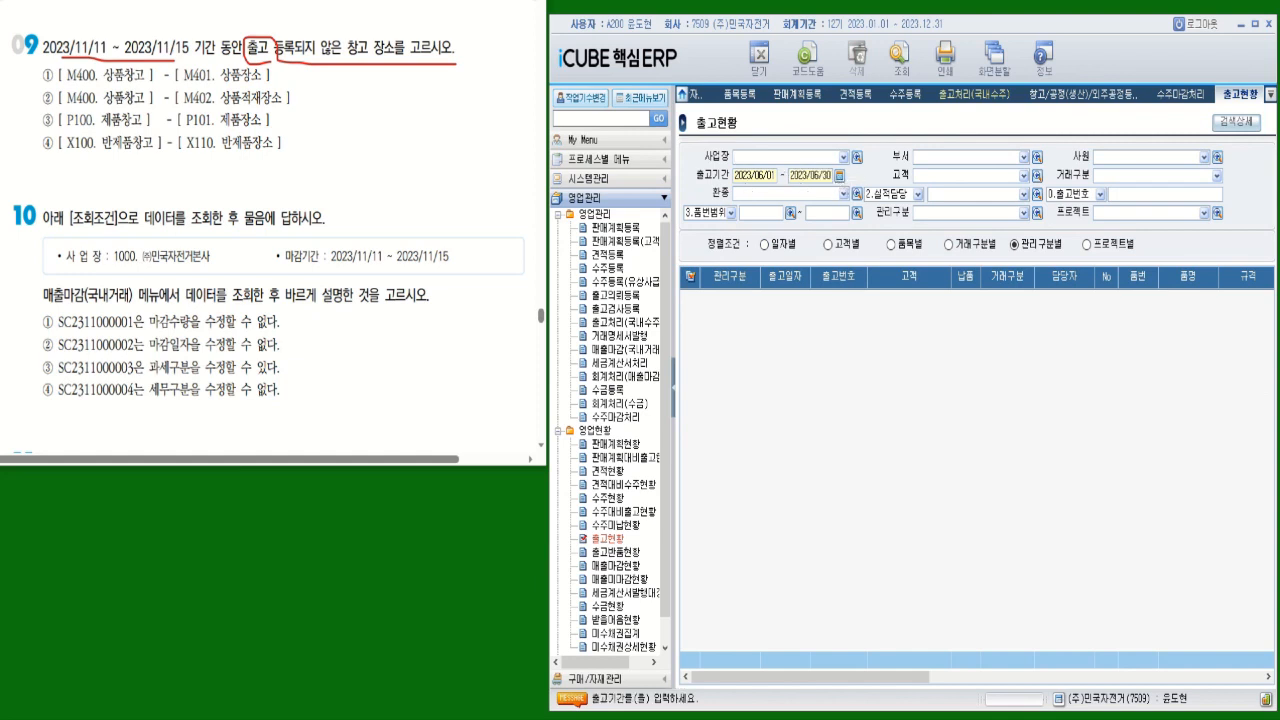
# Set the 출고기간 of 출고현황 to 2023/11/11 ~ 2023/11/15
pyautogui.press('F2')
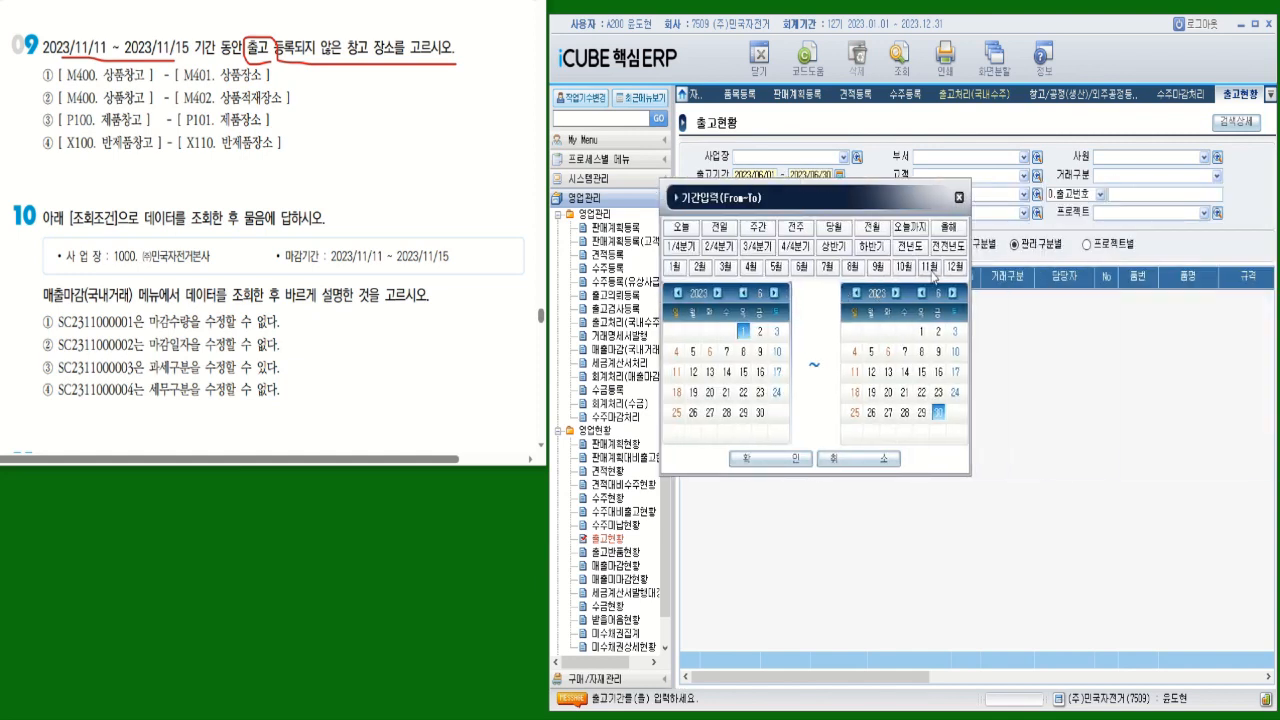
pyautogui.click(928, 267)
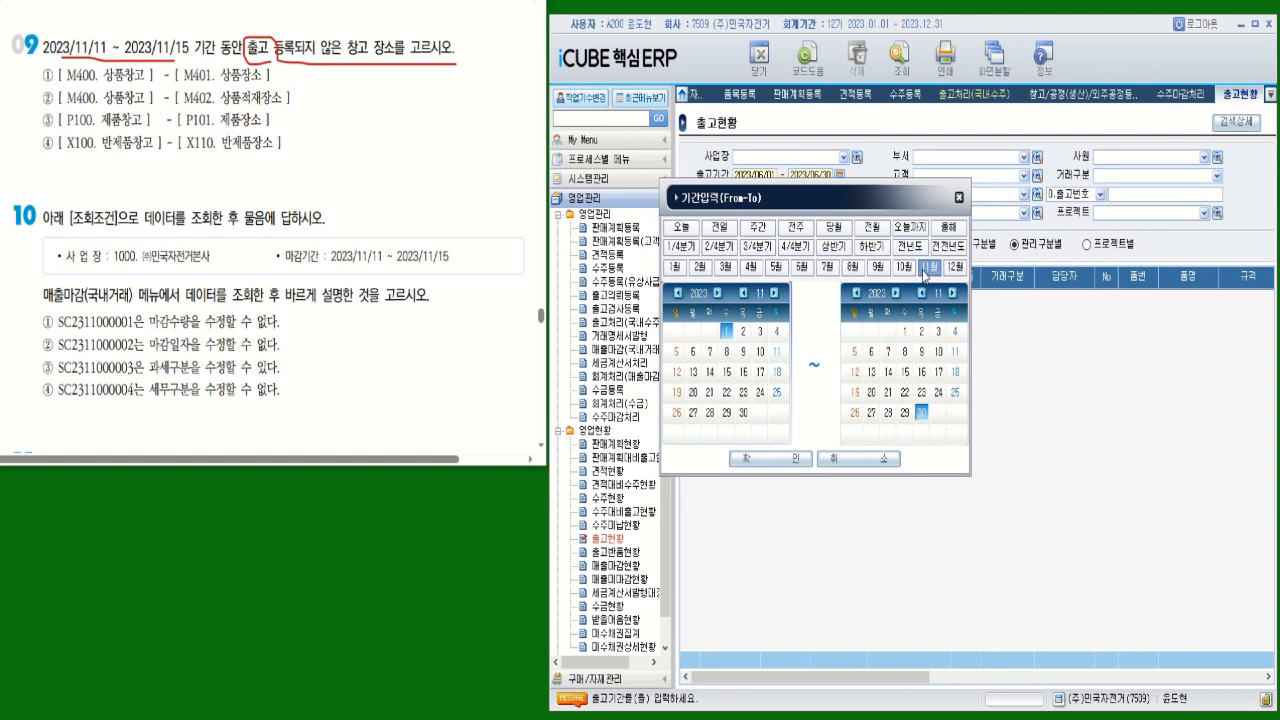
pyautogui.click(777, 353)
pyautogui.click(905, 372)
pyautogui.click(746, 458)
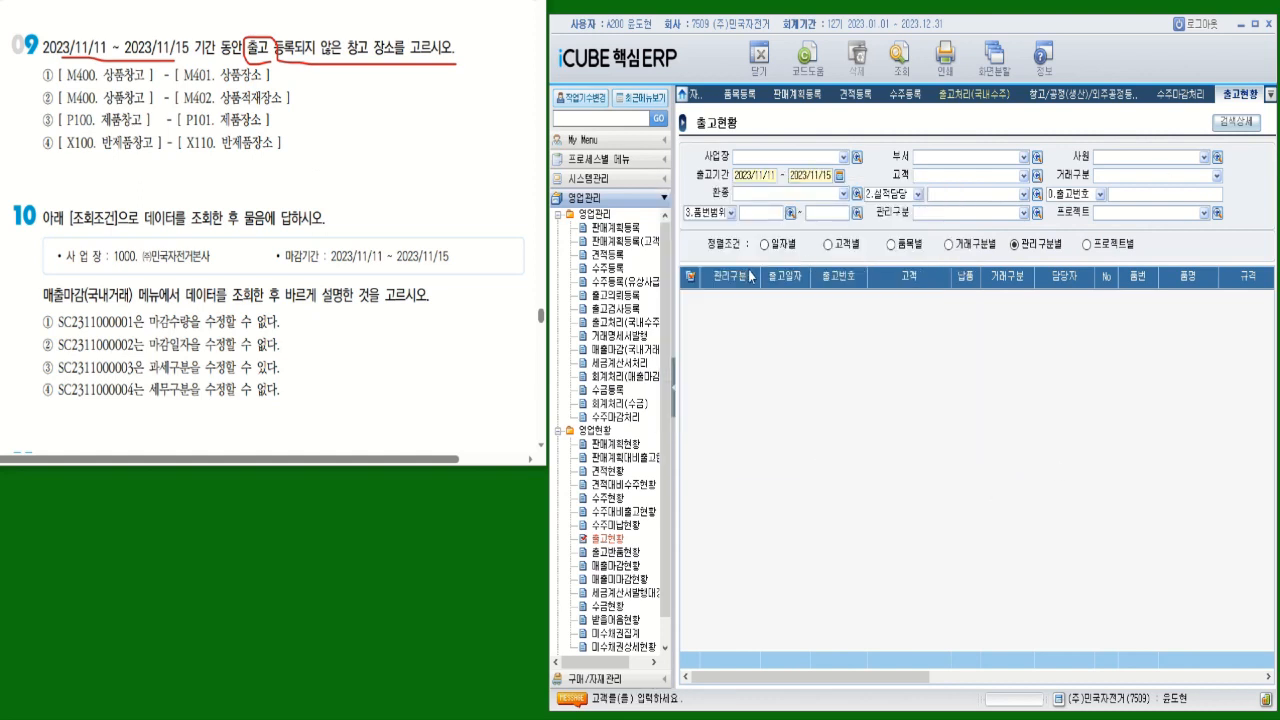
# Query the shipments sorted 일자별, and tick question 9's option ③ [P100. 제품창고] - [P101. 제품장소] based on their 출고창고 and 출고장소
pyautogui.click(764, 244)
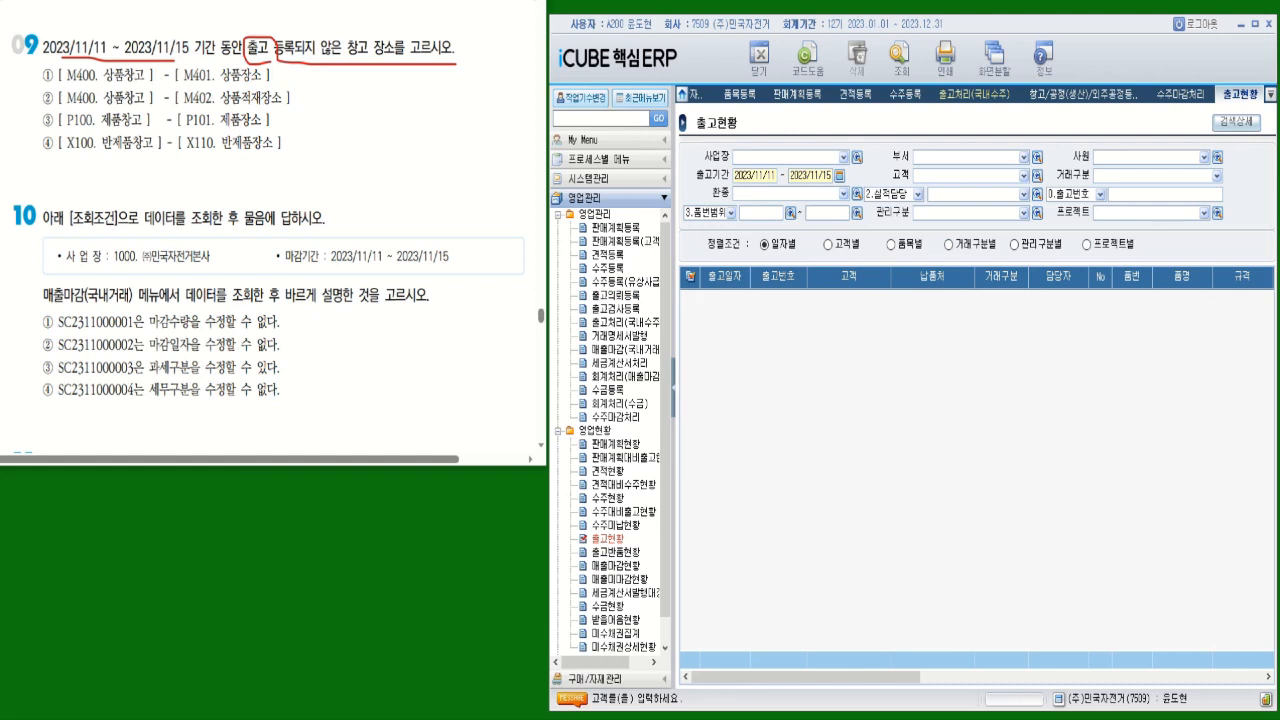
pyautogui.click(900, 62)
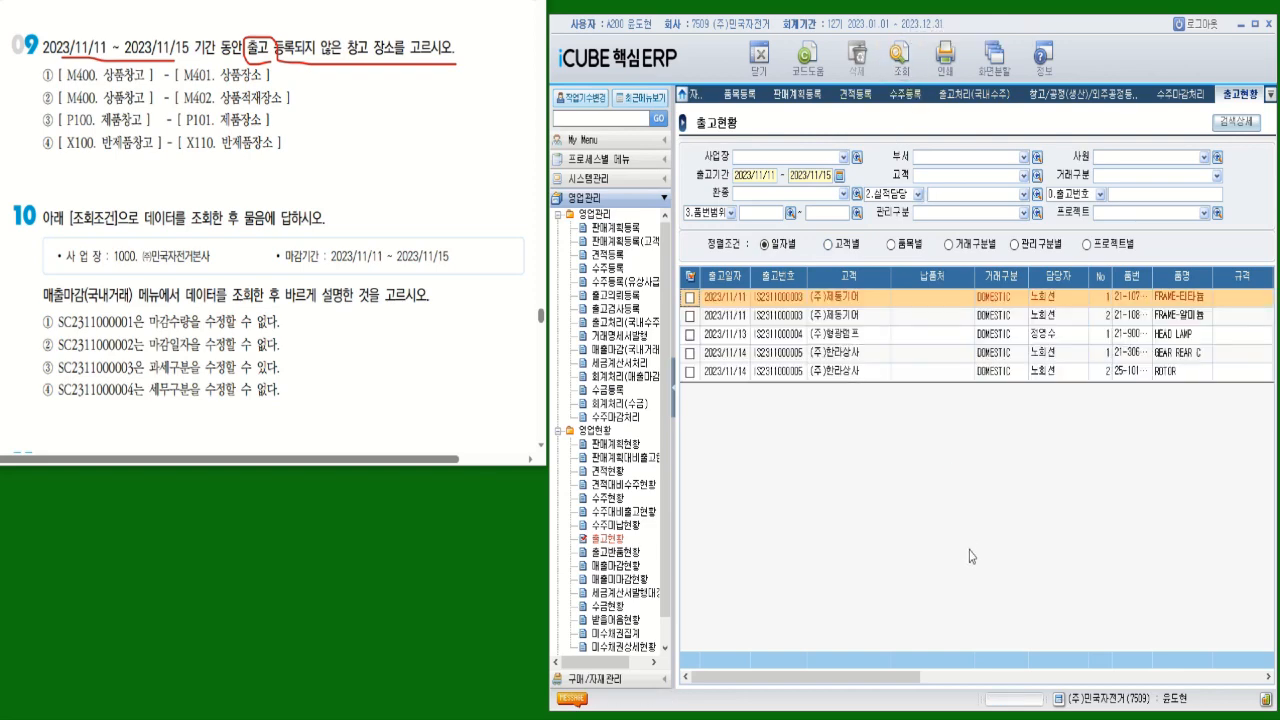
pyautogui.moveTo(912, 678); pyautogui.dragTo(1252, 698)
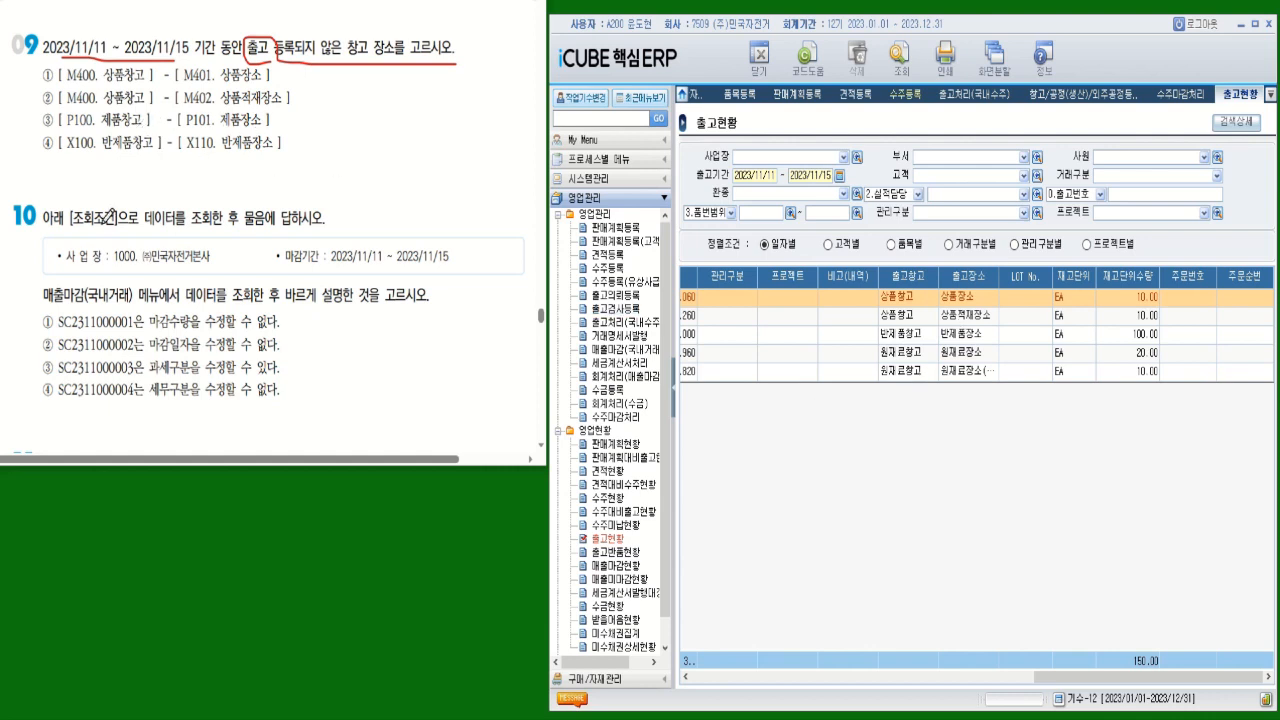
pyautogui.moveTo(40, 104)
pyautogui.mouseDown()
pyautogui.moveTo(48, 121)
pyautogui.moveTo(62, 110)
pyautogui.mouseUp()
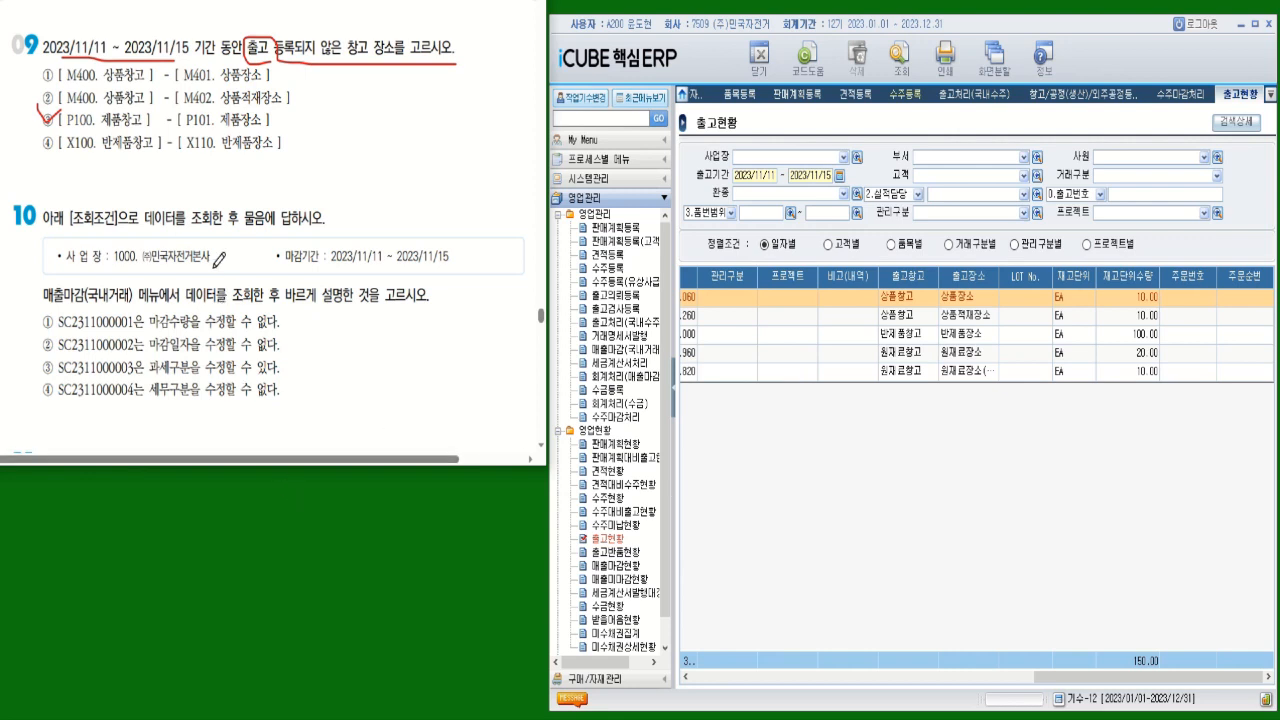
# In question 10, circle 본사 and underline the 마감기간 2023/11/11 ~ 2023/11/15 and the wording 설명한 것을 고르시오
pyautogui.moveTo(210, 262)
pyautogui.mouseDown()
pyautogui.moveTo(198, 236)
pyautogui.moveTo(215, 266)
pyautogui.mouseUp()
pyautogui.moveTo(331, 266); pyautogui.dragTo(453, 266)
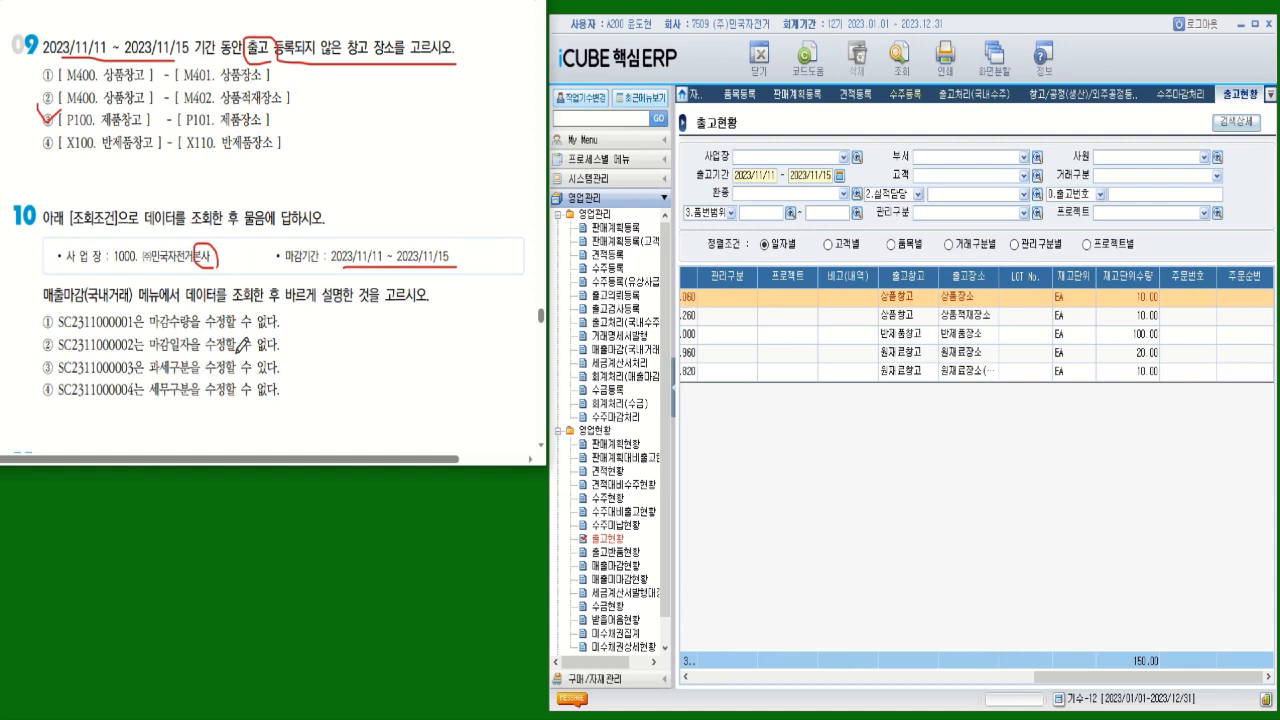
pyautogui.moveTo(327, 302); pyautogui.dragTo(430, 302)
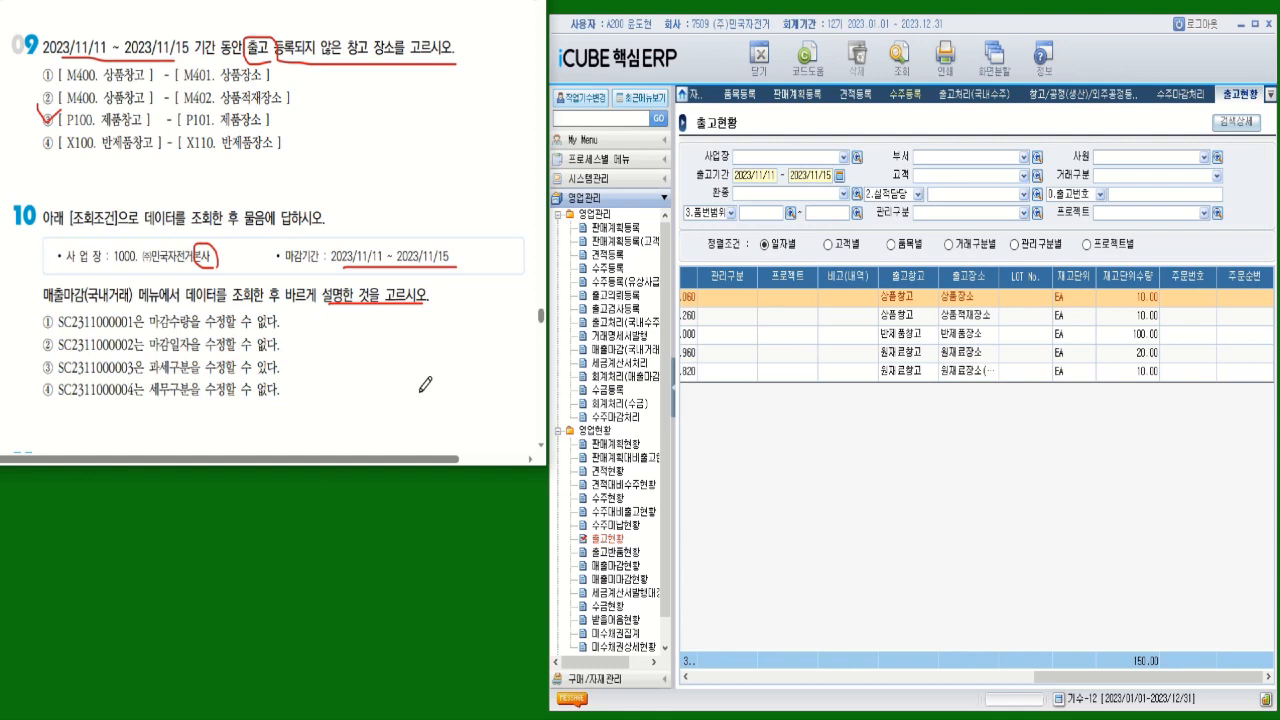
# Open 매출마감(국내거래) and query the closings for the 마감기간 2023/11/11 ~ 2023/11/15
pyautogui.click(624, 352)
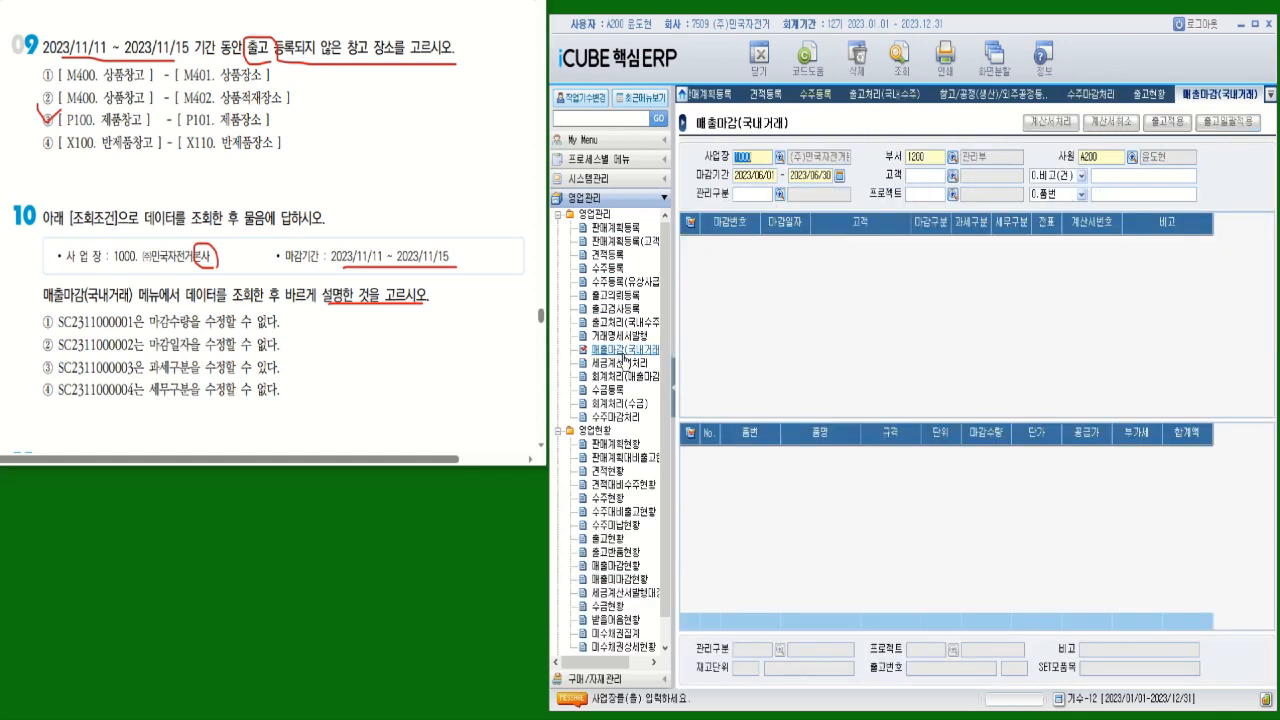
pyautogui.click(758, 176)
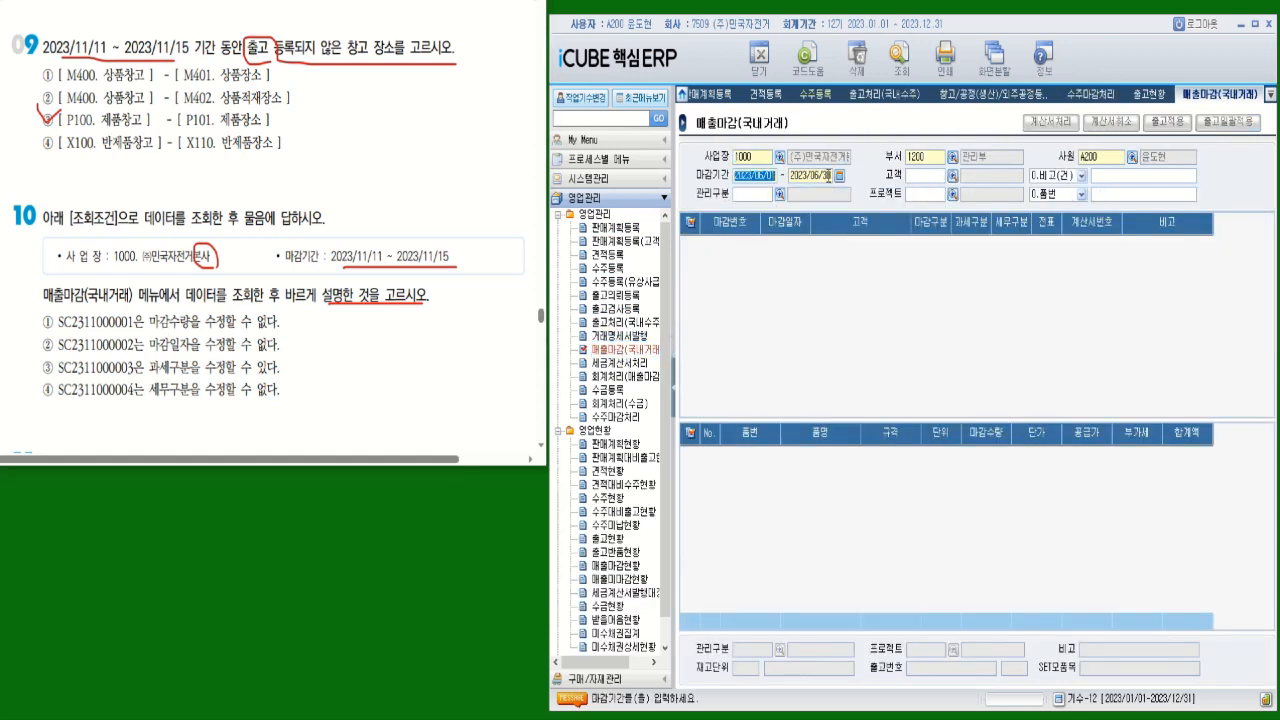
pyautogui.write('2')
pyautogui.write('02311112')
pyautogui.write('0231115')
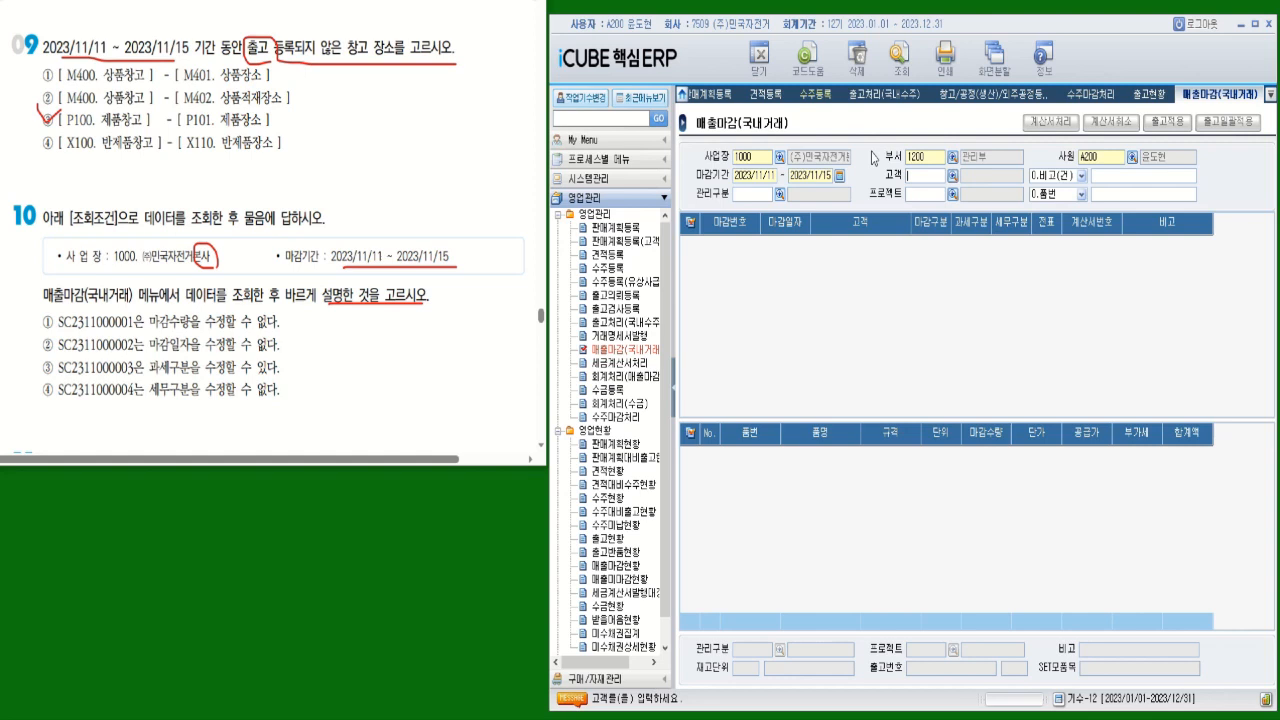
pyautogui.click(899, 60)
# Check whether the 마감수량 of the 2023/11/12 (주)세림와이어 closing can be edited, and mark question 10's option ① with an O
pyautogui.click(793, 316)
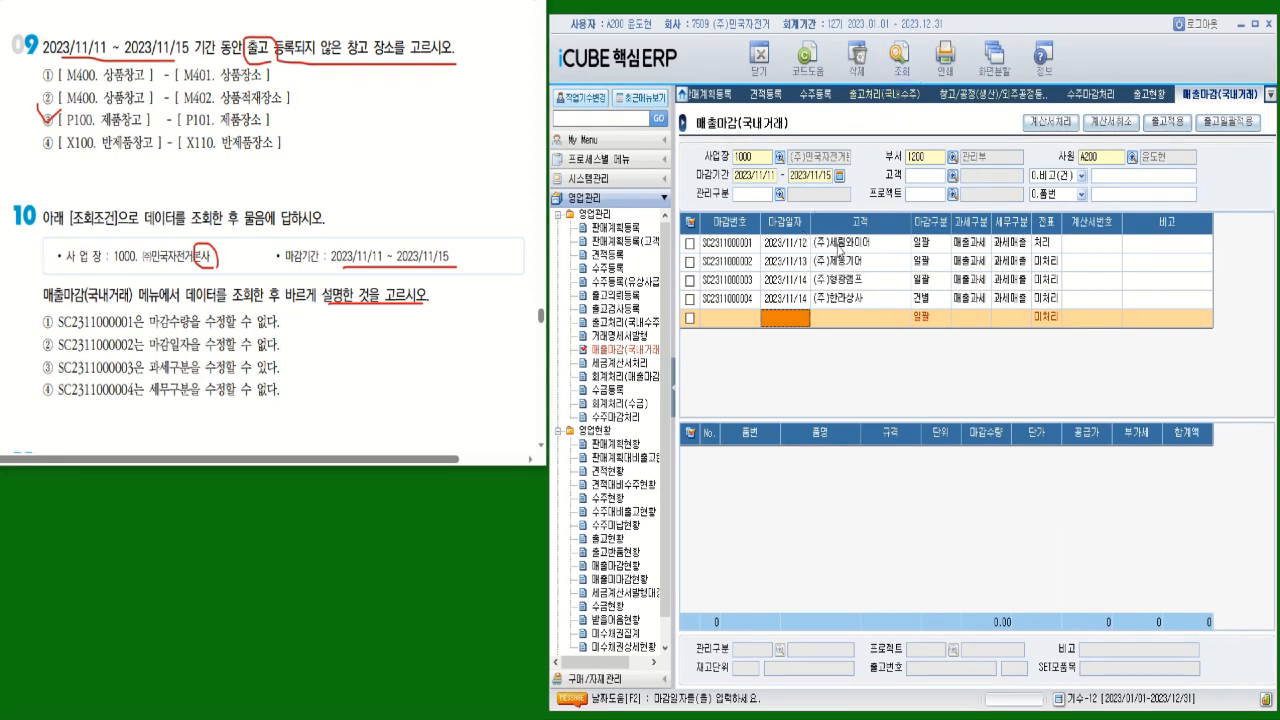
pyautogui.click(841, 247)
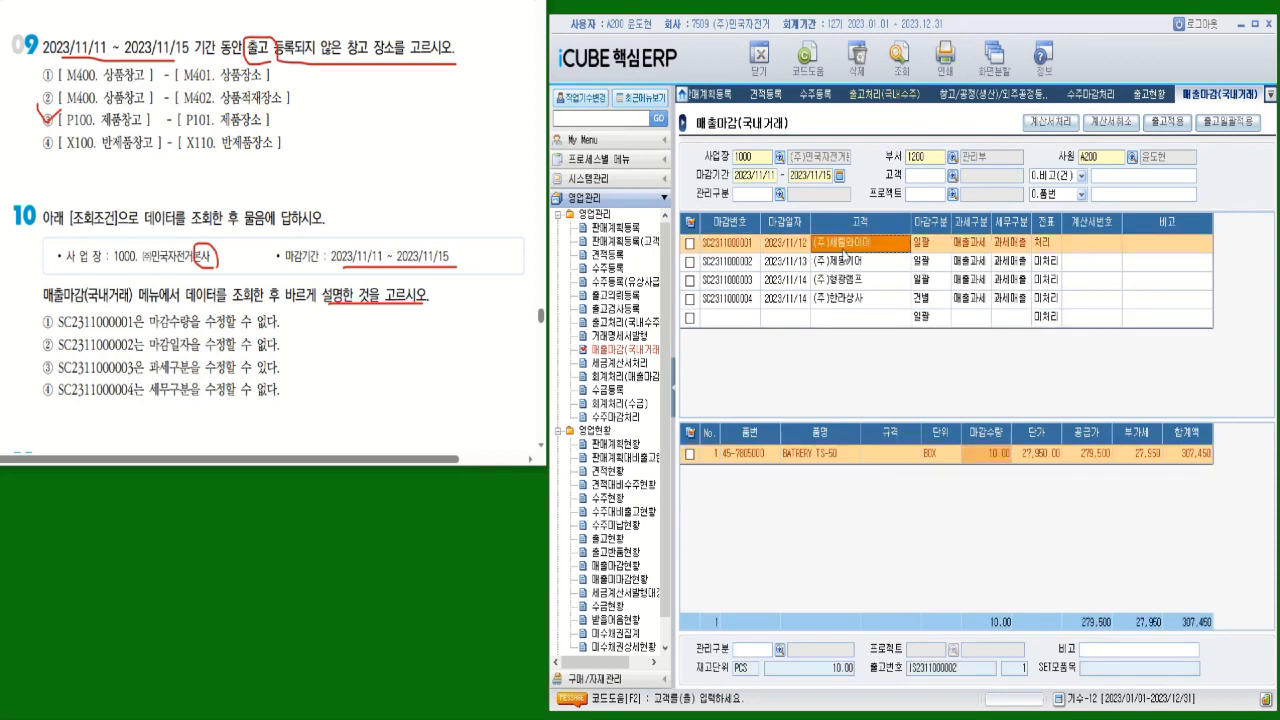
pyautogui.click(992, 455)
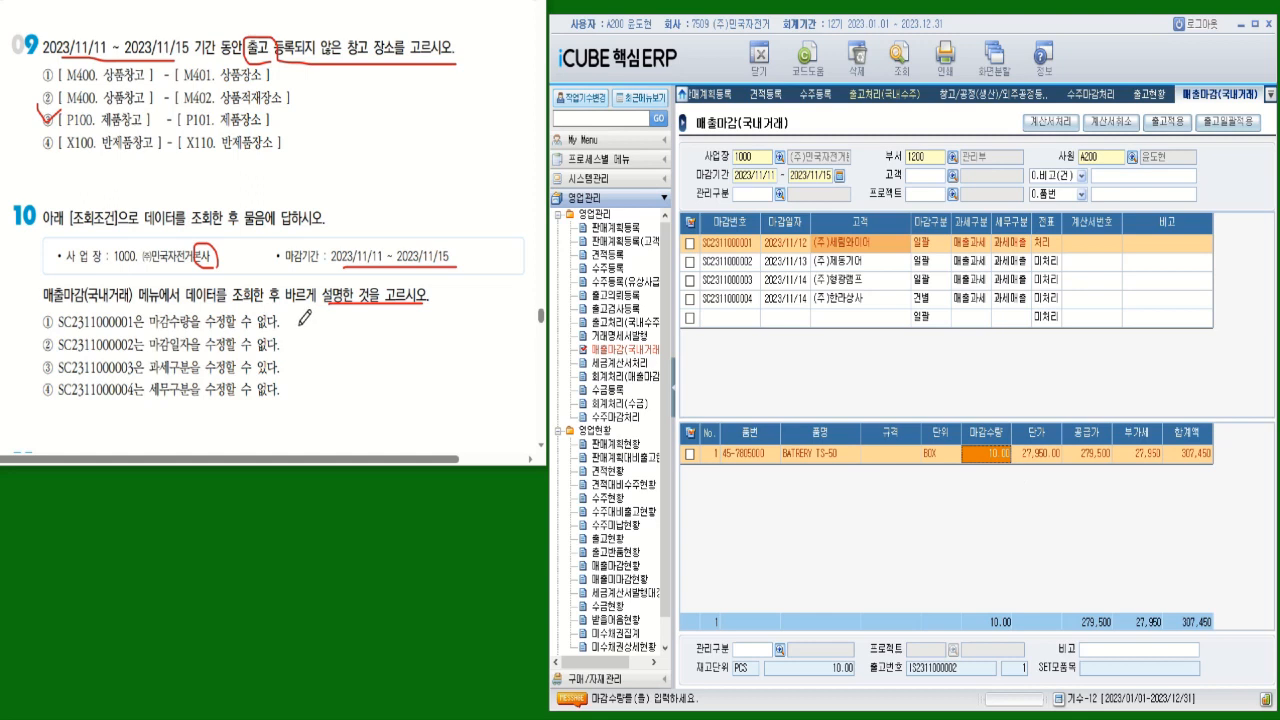
pyautogui.moveTo(298, 322); pyautogui.dragTo(303, 313)
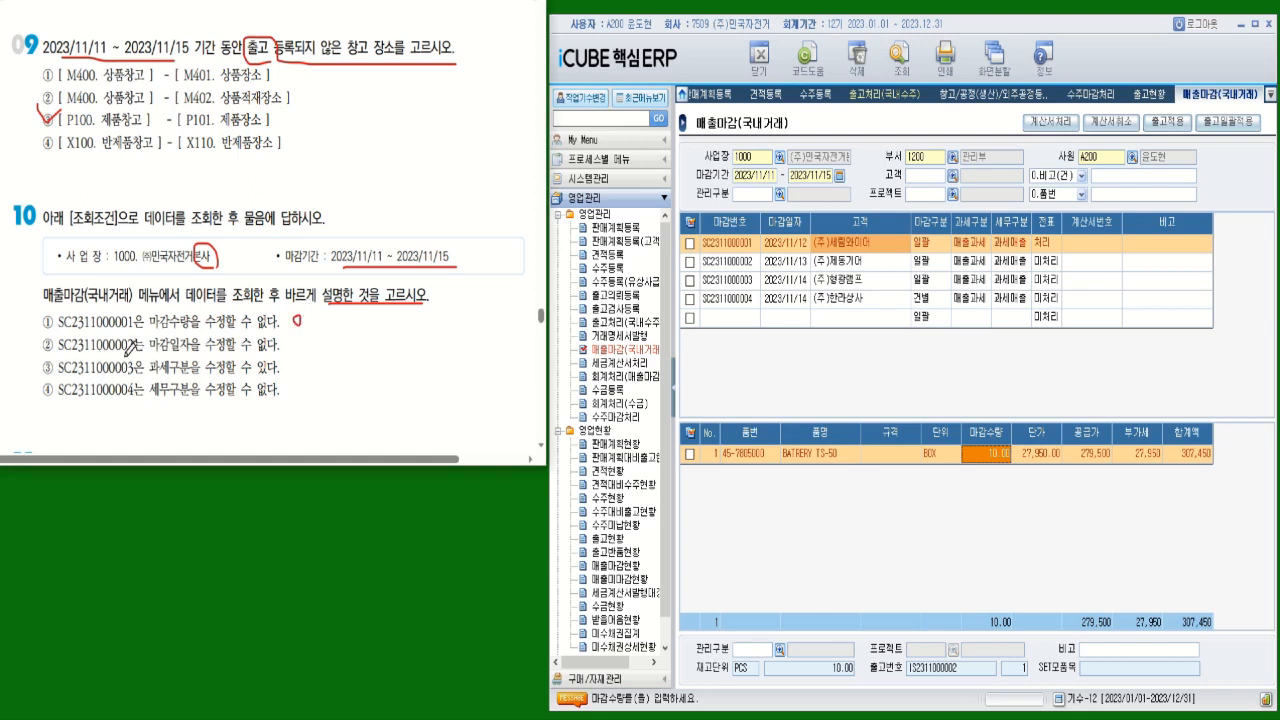
# Underline the key words of question 10's option ② and check whether the 마감일자 of the (주)제동기어 closing can be edited
pyautogui.moveTo(127, 353); pyautogui.dragTo(156, 351)
pyautogui.moveTo(281, 352); pyautogui.dragTo(241, 352)
pyautogui.click(866, 271)
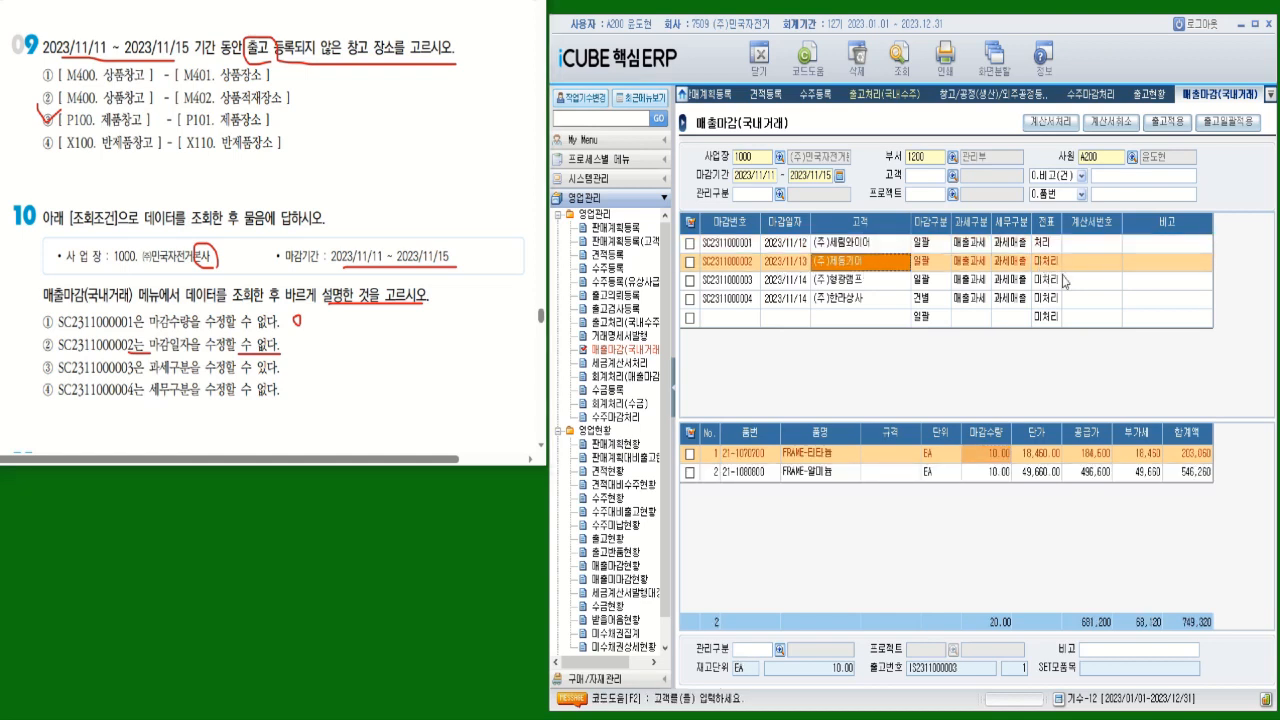
pyautogui.click(785, 263)
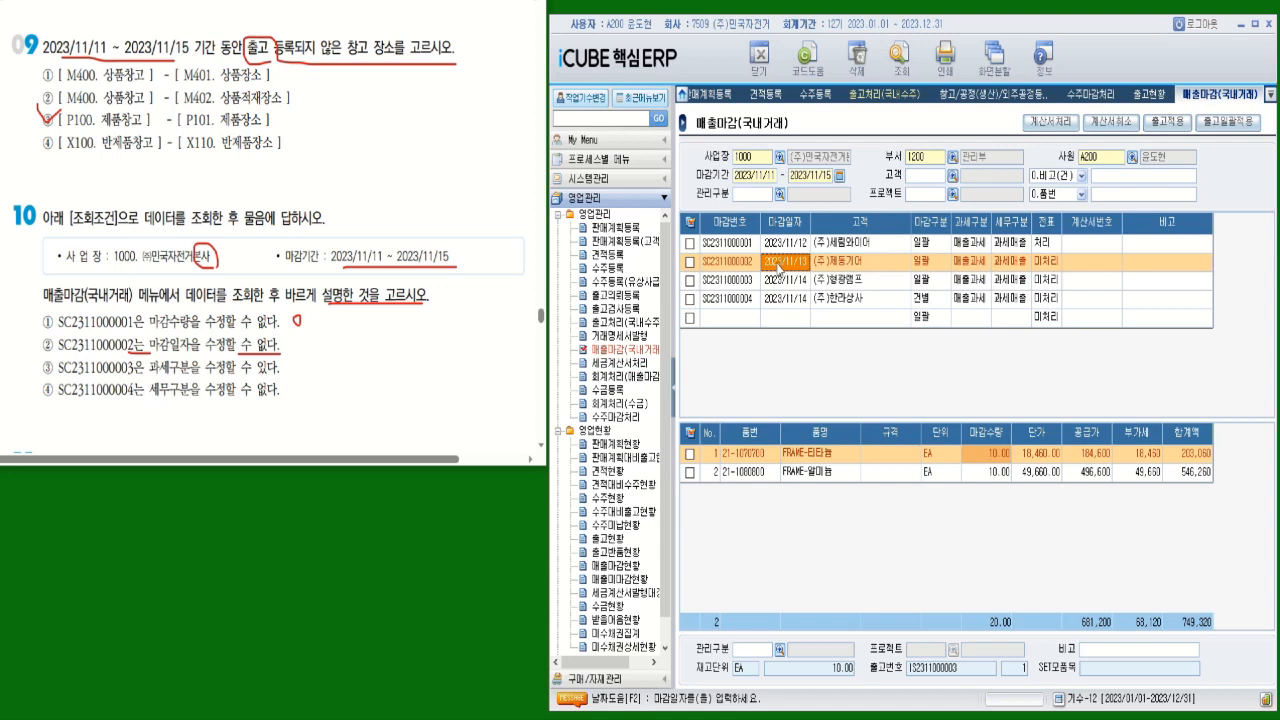
# Underline option ③, check whether the 과세구분 of the (주)형광램프 closing can be edited, and mark options ② and ③ with an X
pyautogui.moveTo(176, 342)
pyautogui.mouseDown()
pyautogui.moveTo(136, 372)
pyautogui.moveTo(261, 375)
pyautogui.mouseUp()
pyautogui.click(821, 289)
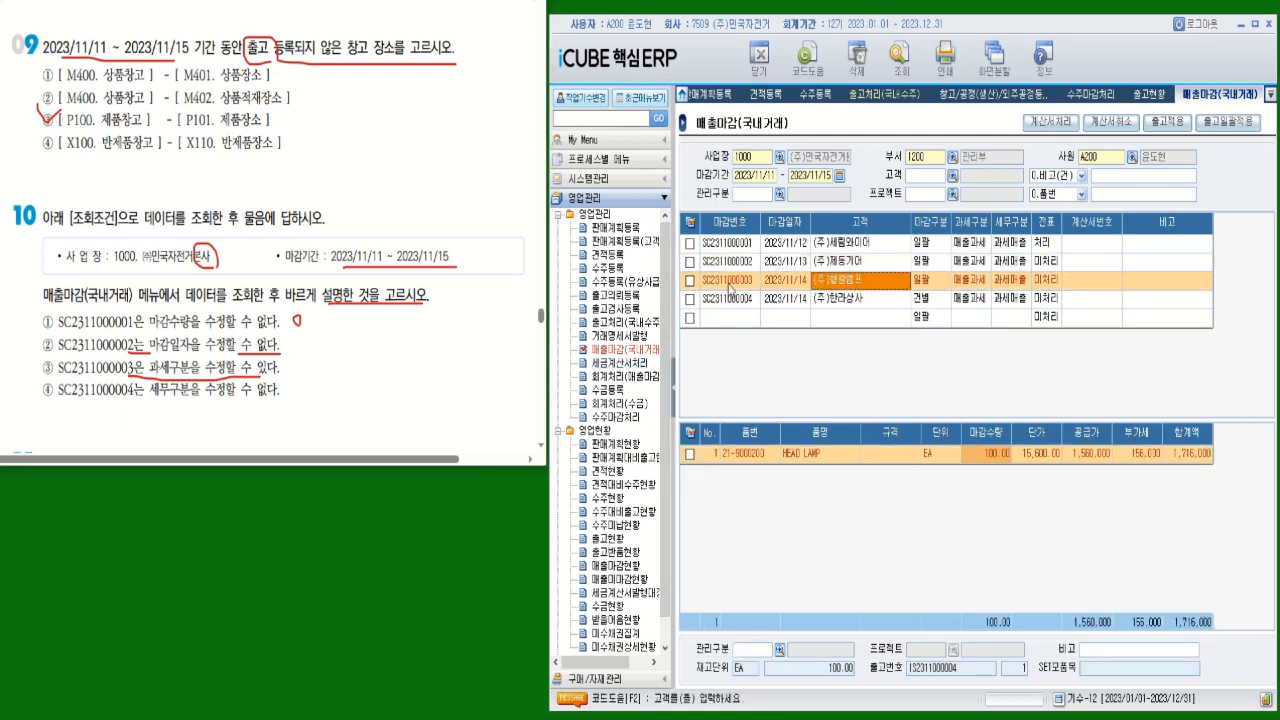
pyautogui.click(971, 285)
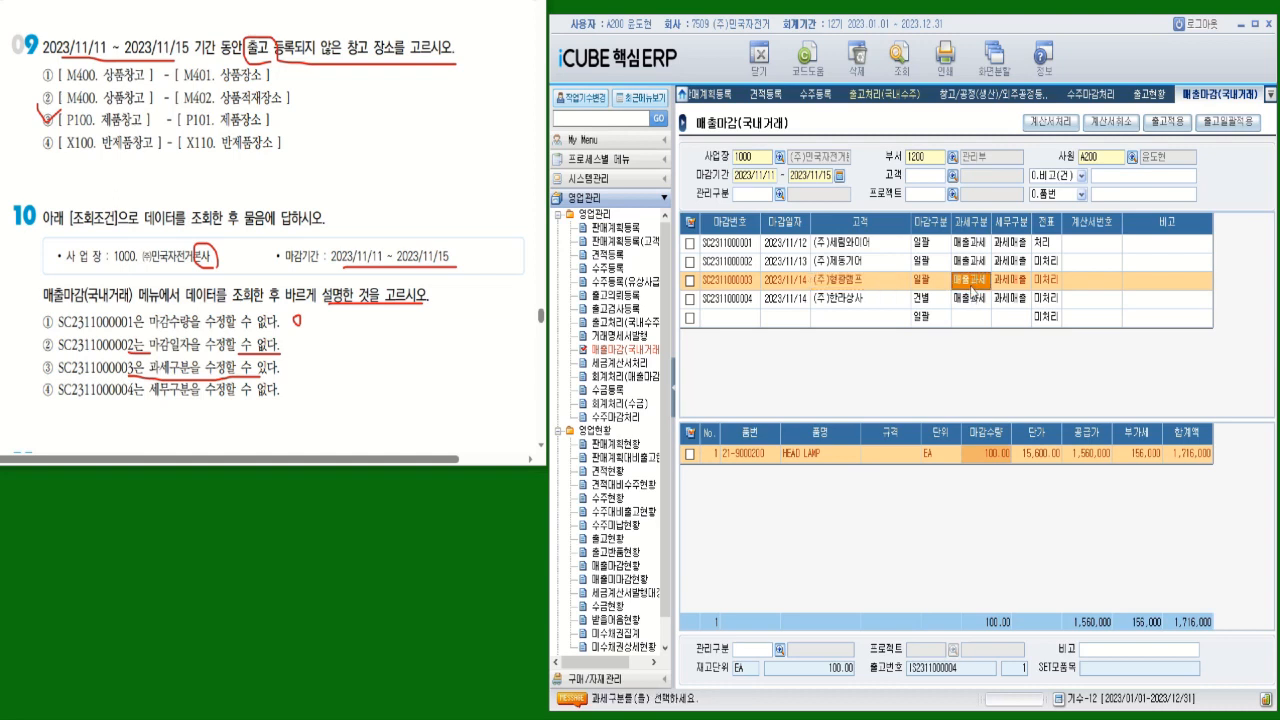
pyautogui.click(1013, 283)
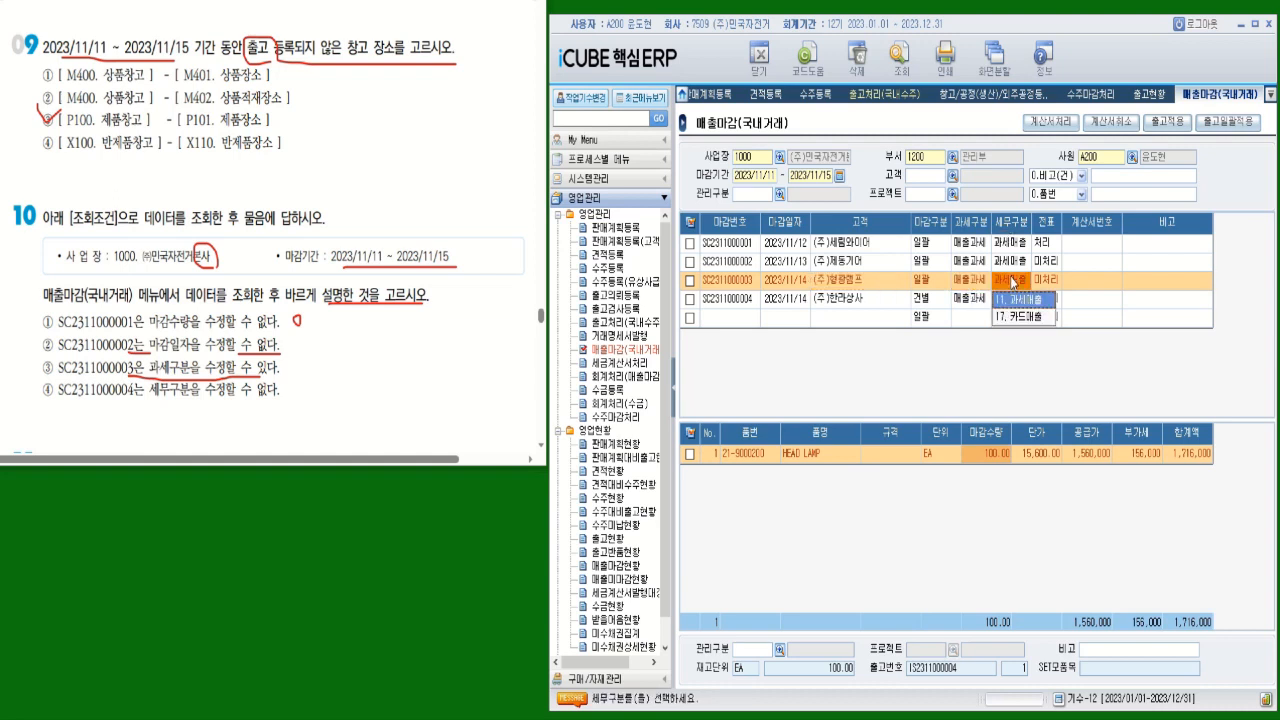
pyautogui.click(1013, 283)
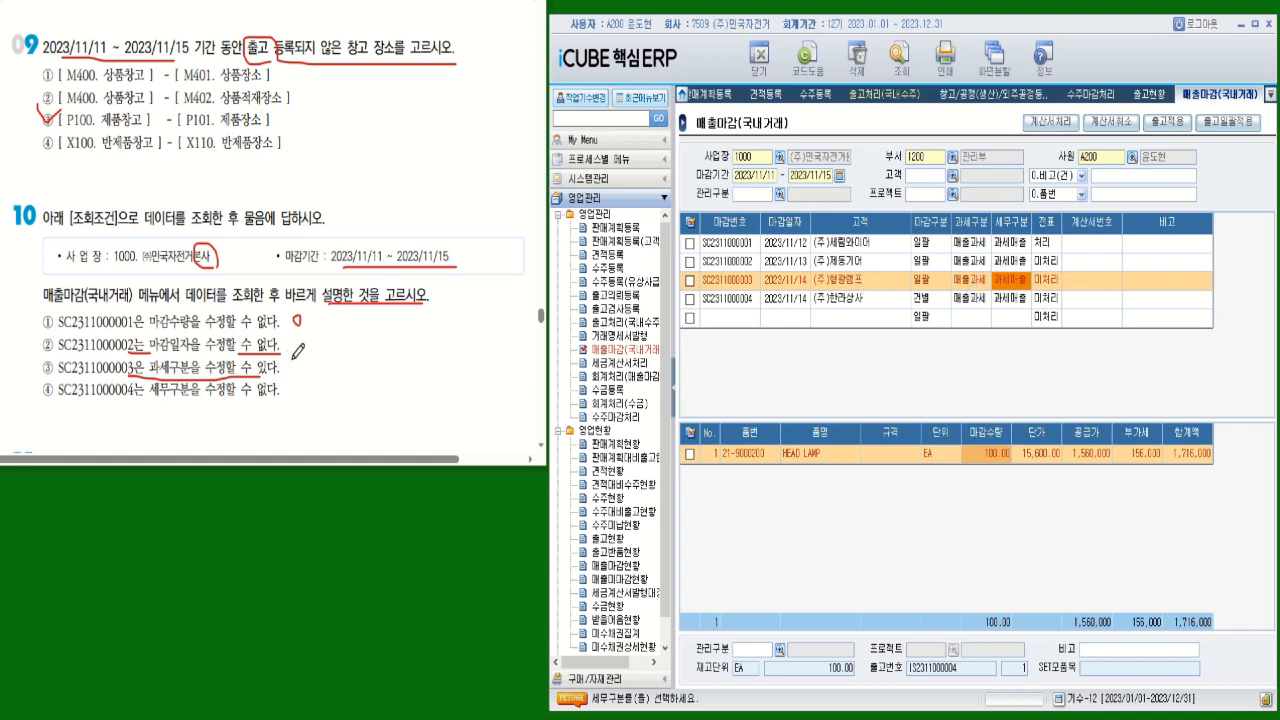
pyautogui.moveTo(283, 361)
pyautogui.mouseDown()
pyautogui.moveTo(288, 371)
pyautogui.moveTo(285, 358)
pyautogui.mouseUp()
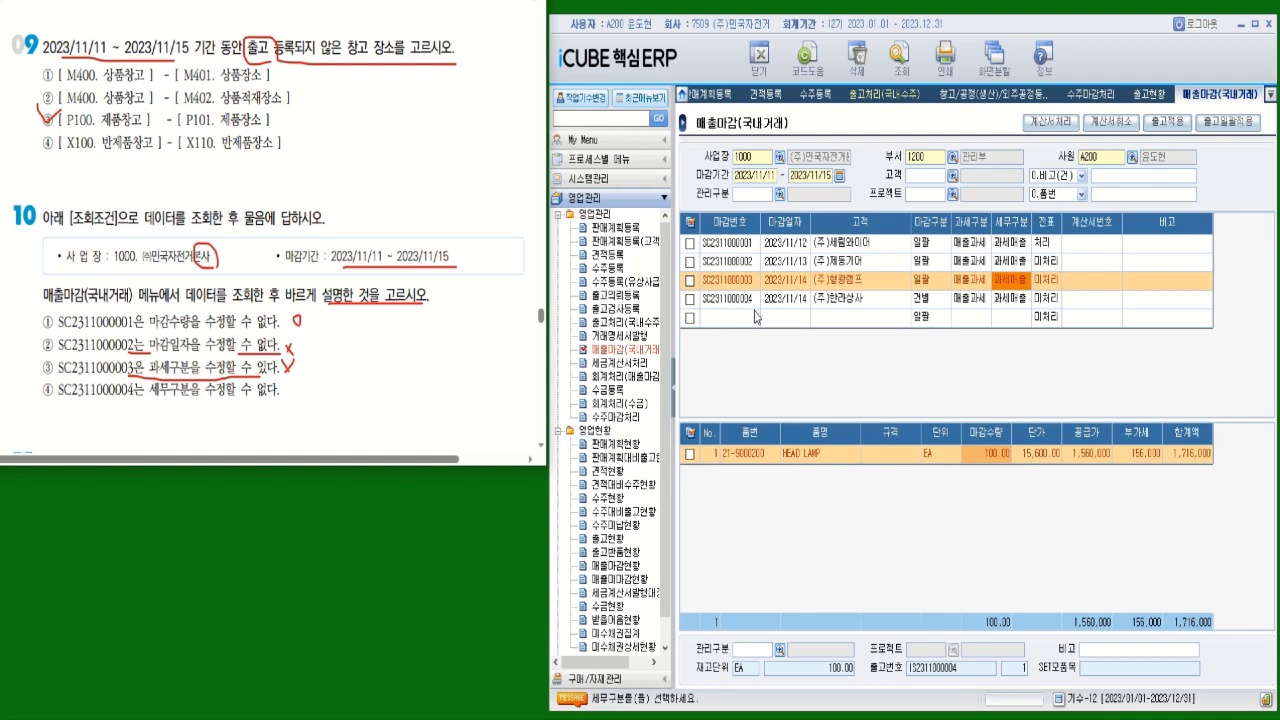
# Check the 세무구분 choices of the (주)한라상사 closing, then cross out option ④ and box option ① in question 10
pyautogui.click(1013, 306)
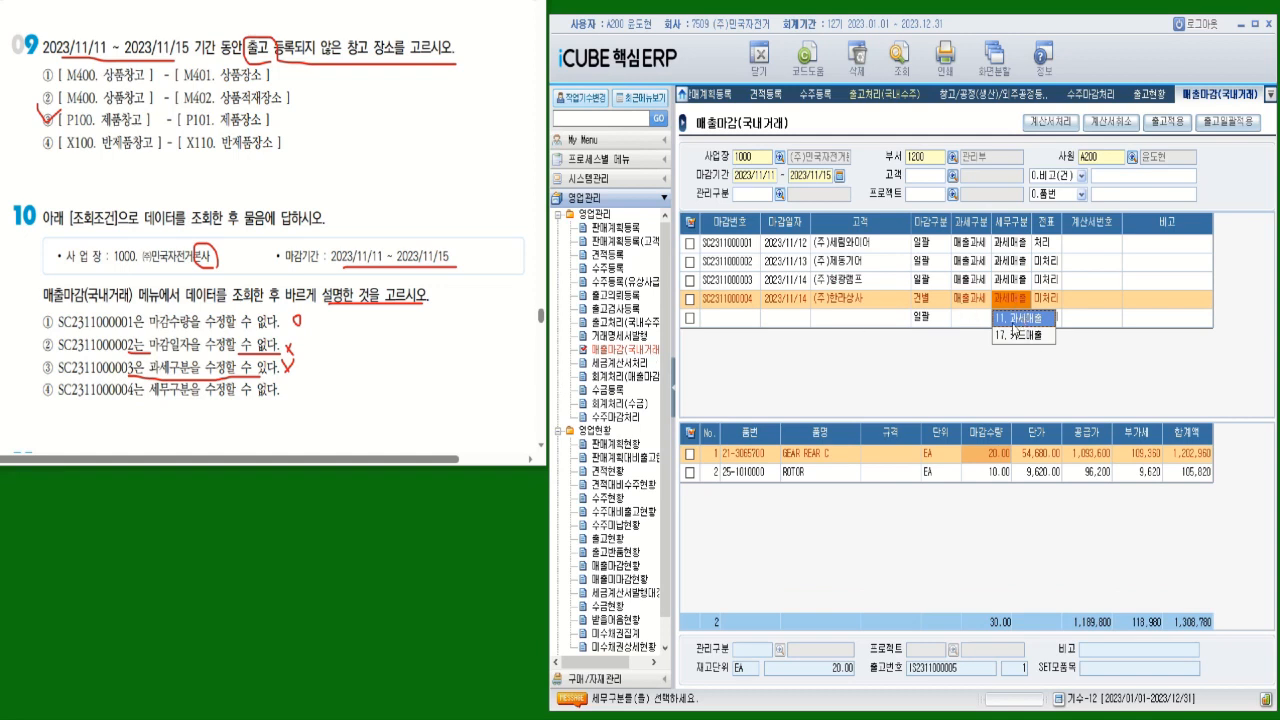
pyautogui.click(1046, 385)
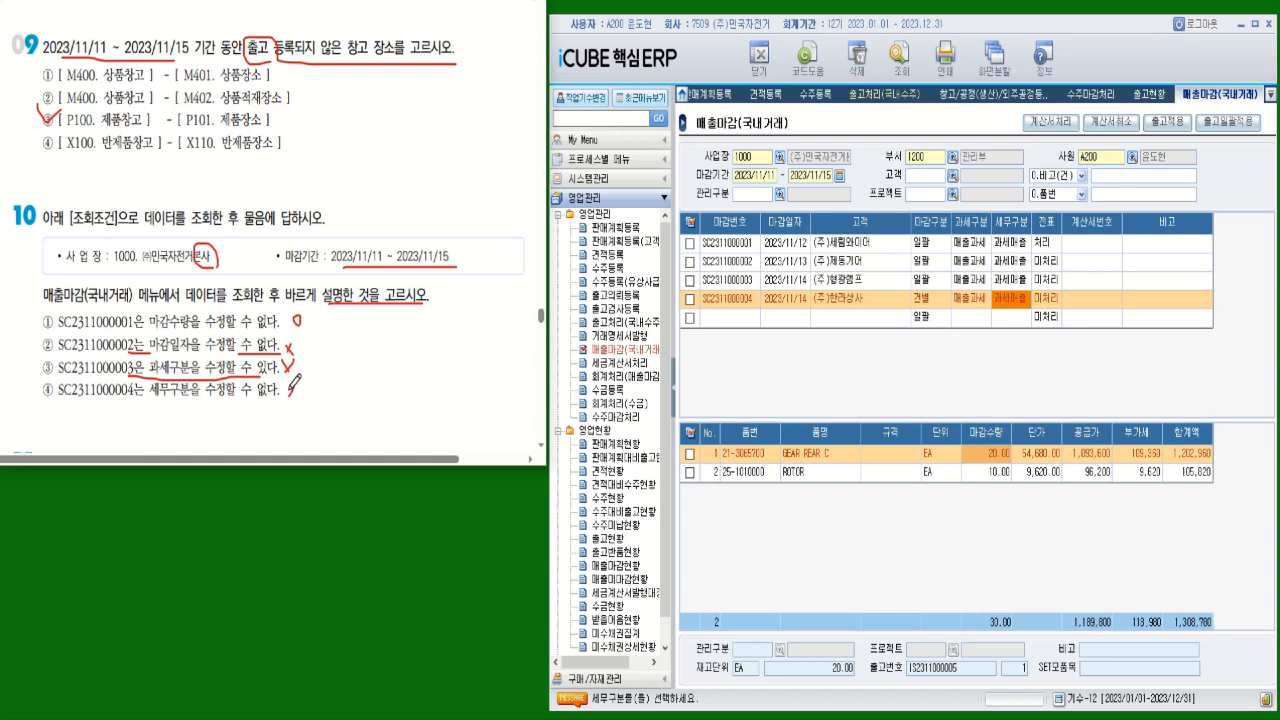
pyautogui.moveTo(290, 396); pyautogui.dragTo(298, 408)
pyautogui.moveTo(42, 336)
pyautogui.mouseDown()
pyautogui.moveTo(308, 330)
pyautogui.moveTo(316, 286)
pyautogui.moveTo(62, 290)
pyautogui.moveTo(38, 318)
pyautogui.moveTo(44, 338)
pyautogui.mouseUp()
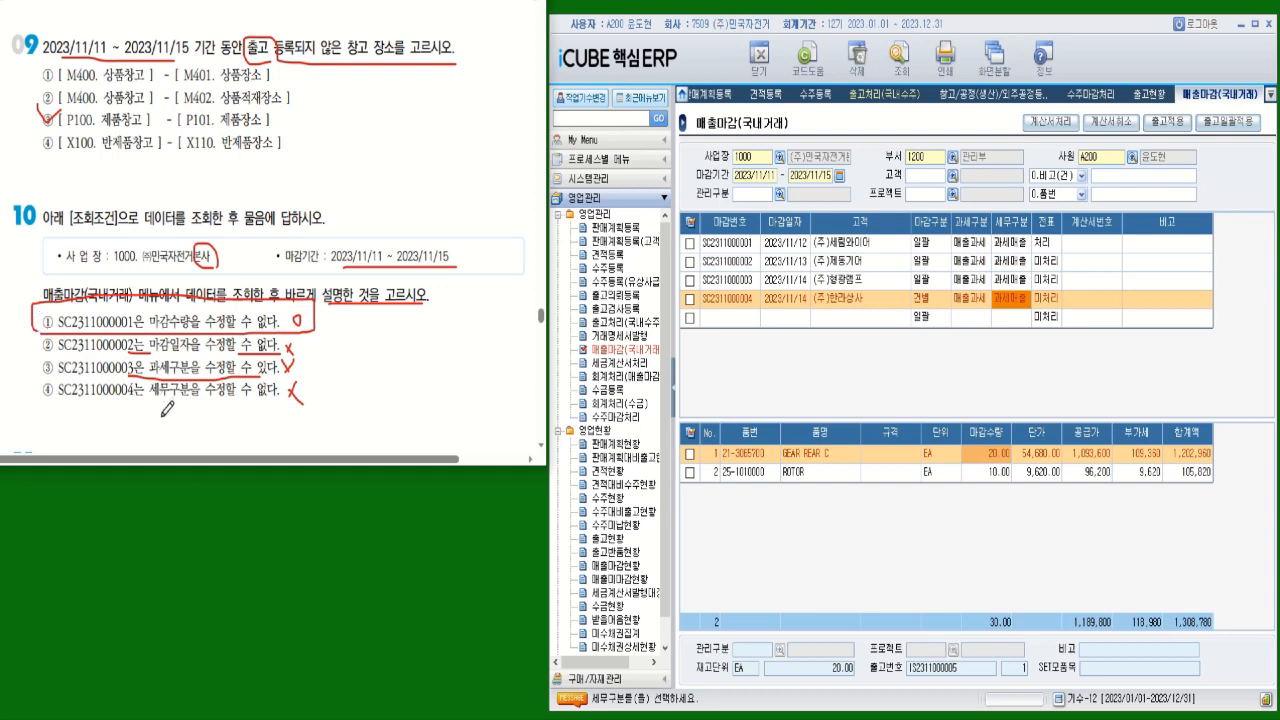